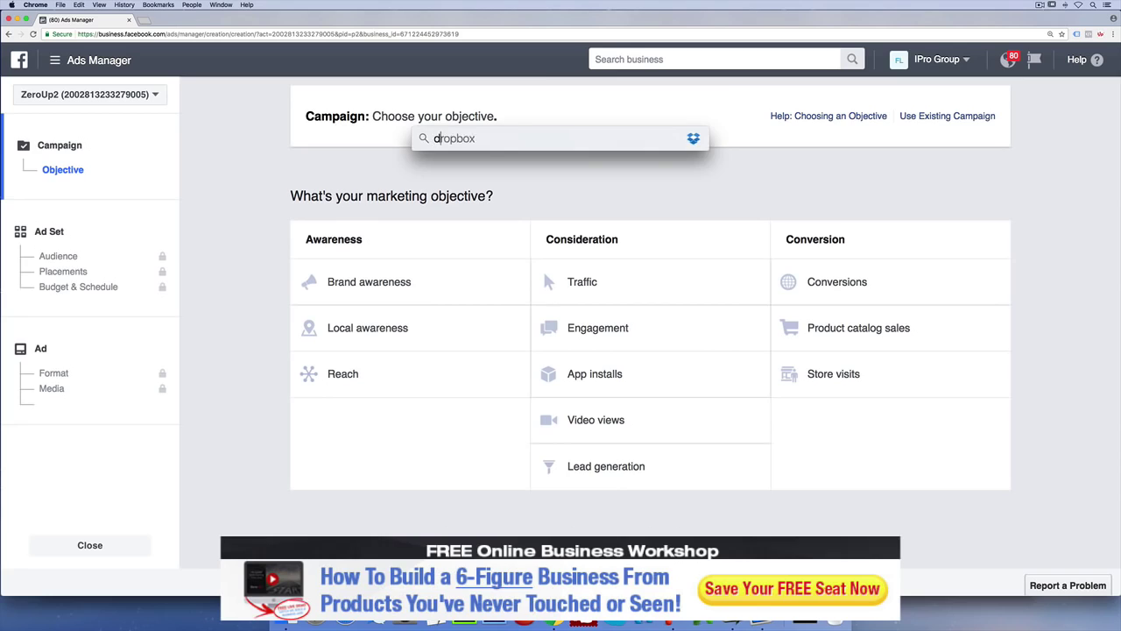
# Step: Switch to Deskscribble and handwrite the heading "CAMPAIGN" in black at the top of the blank canvas
pyautogui.press('Return')
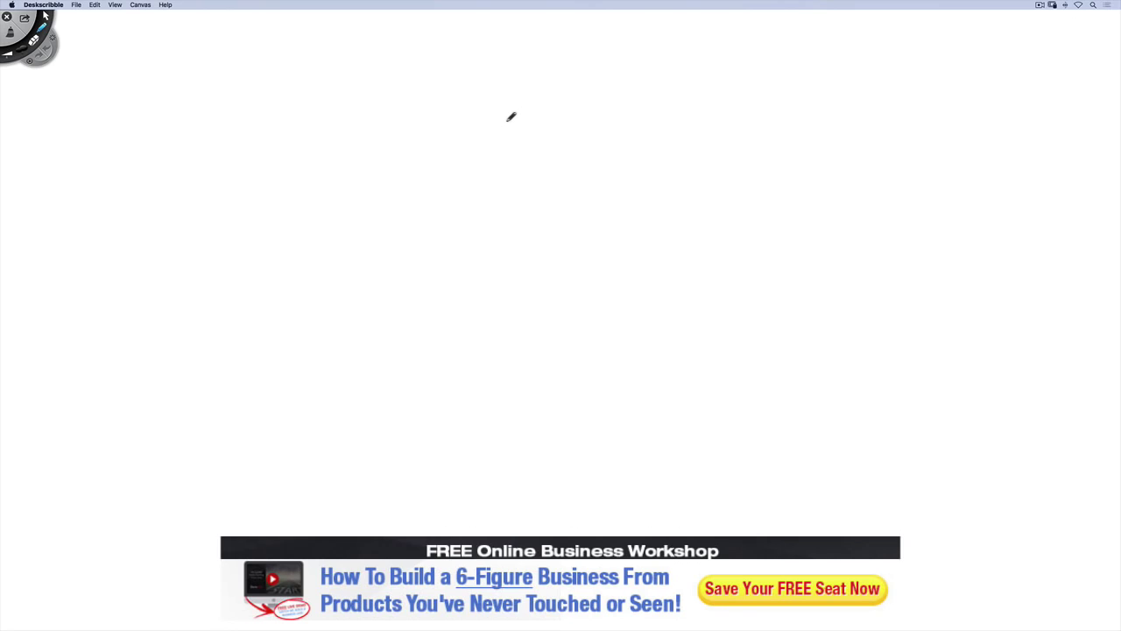
pyautogui.moveTo(452, 37)
pyautogui.mouseDown()
pyautogui.moveTo(413, 66)
pyautogui.moveTo(438, 74)
pyautogui.mouseUp()
pyautogui.moveTo(448, 72)
pyautogui.mouseDown()
pyautogui.moveTo(463, 41)
pyautogui.moveTo(480, 56)
pyautogui.moveTo(511, 44)
pyautogui.moveTo(536, 63)
pyautogui.moveTo(587, 56)
pyautogui.moveTo(607, 33)
pyautogui.mouseUp()
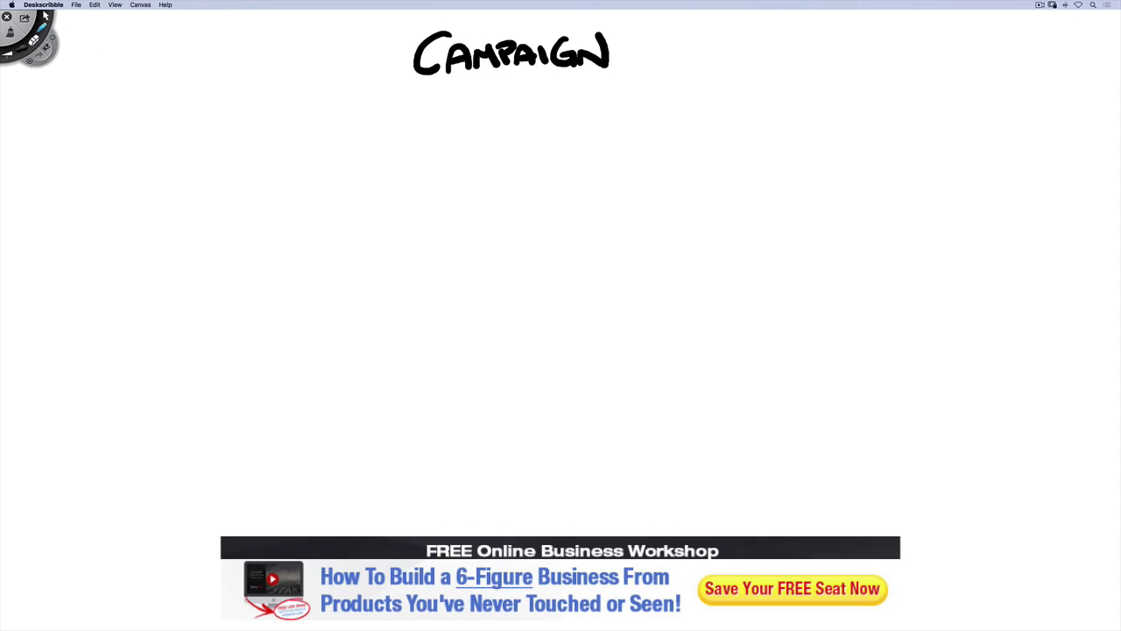
# Step: Write "DEFINE YOUR OUTCOME" and "ONE SALES FUNNEL AT A TIME" in blue on two lines under the CAMPAIGN heading
pyautogui.click(27, 55)
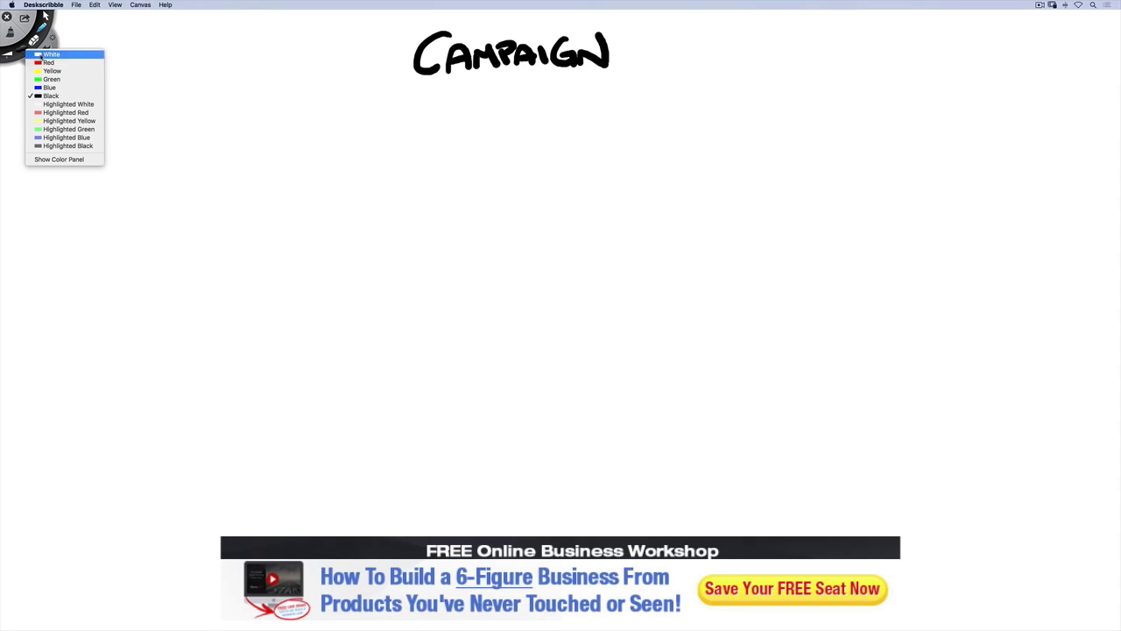
pyautogui.click(61, 89)
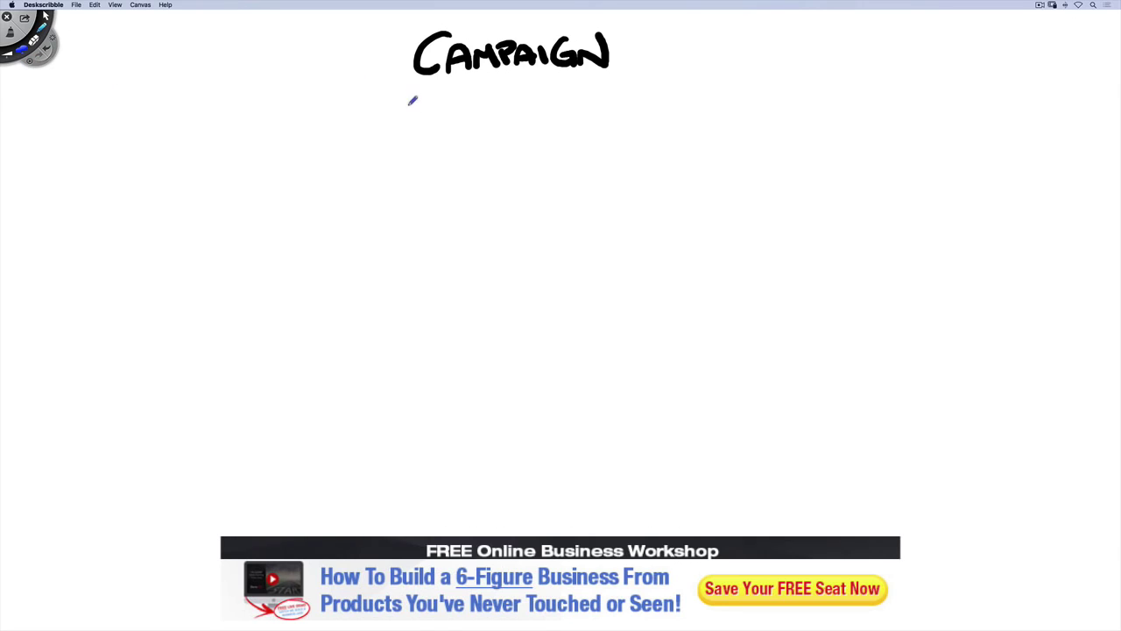
pyautogui.moveTo(401, 96)
pyautogui.mouseDown()
pyautogui.moveTo(516, 90)
pyautogui.moveTo(528, 103)
pyautogui.moveTo(545, 93)
pyautogui.moveTo(617, 105)
pyautogui.moveTo(685, 89)
pyautogui.moveTo(711, 103)
pyautogui.moveTo(776, 98)
pyautogui.moveTo(782, 113)
pyautogui.mouseUp()
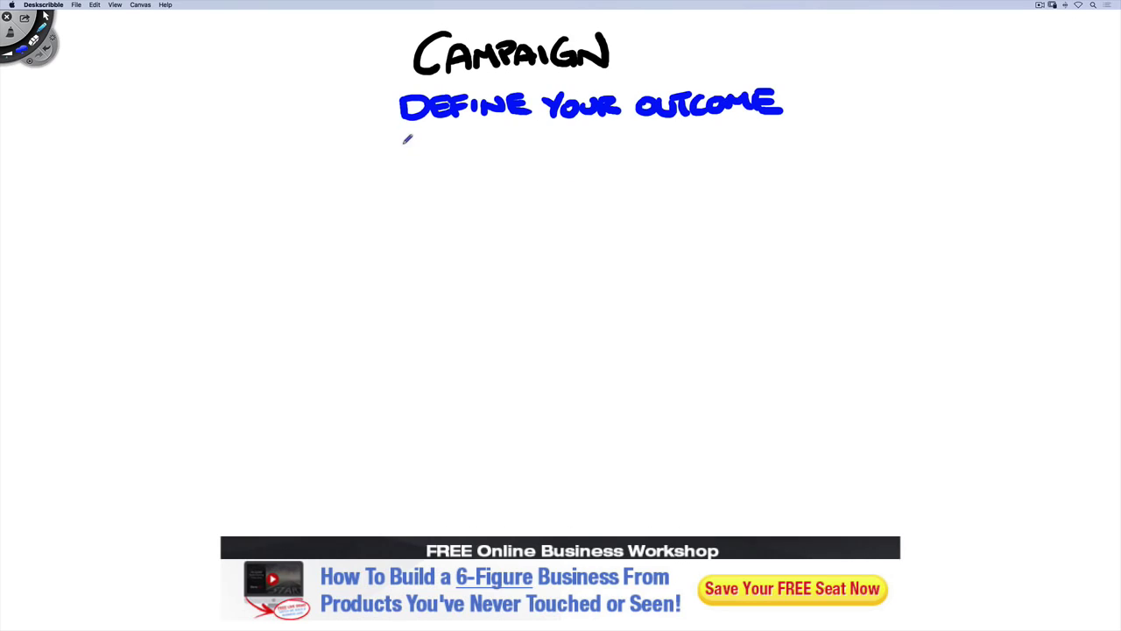
pyautogui.moveTo(406, 137)
pyautogui.mouseDown()
pyautogui.moveTo(447, 147)
pyautogui.moveTo(457, 136)
pyautogui.moveTo(483, 156)
pyautogui.moveTo(545, 139)
pyautogui.moveTo(680, 135)
pyautogui.moveTo(706, 147)
pyautogui.moveTo(764, 128)
pyautogui.moveTo(793, 144)
pyautogui.moveTo(893, 128)
pyautogui.moveTo(901, 151)
pyautogui.moveTo(888, 146)
pyautogui.mouseUp()
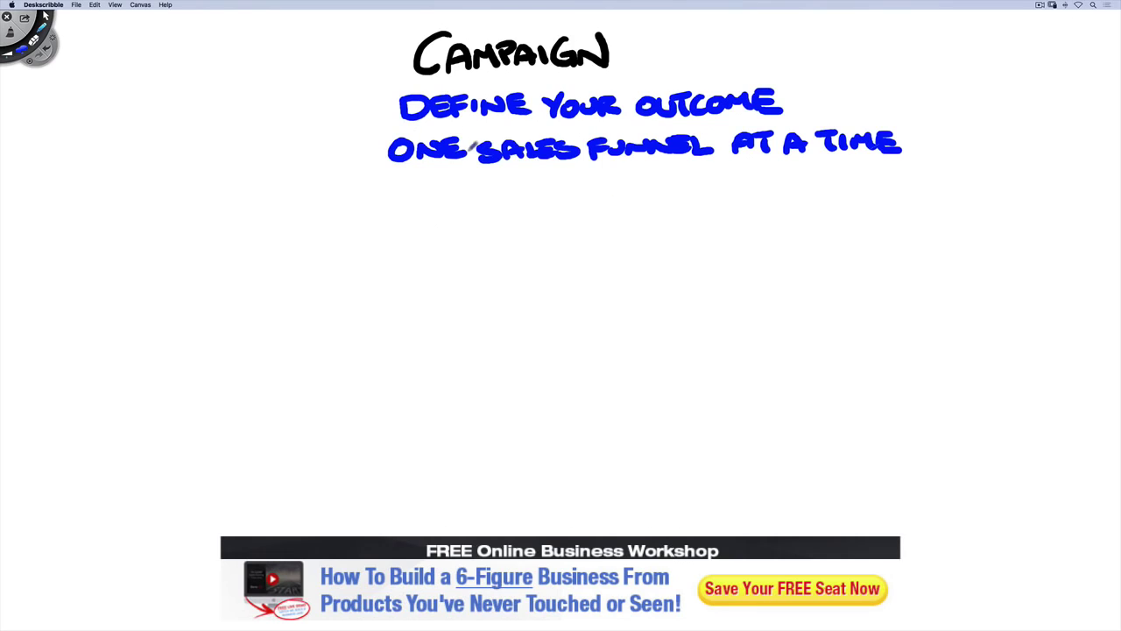
# Step: In black, draw a circled 1 beside CAMPAIGN and add a circled 2 with the heading "AD SET" below it
pyautogui.click(35, 39)
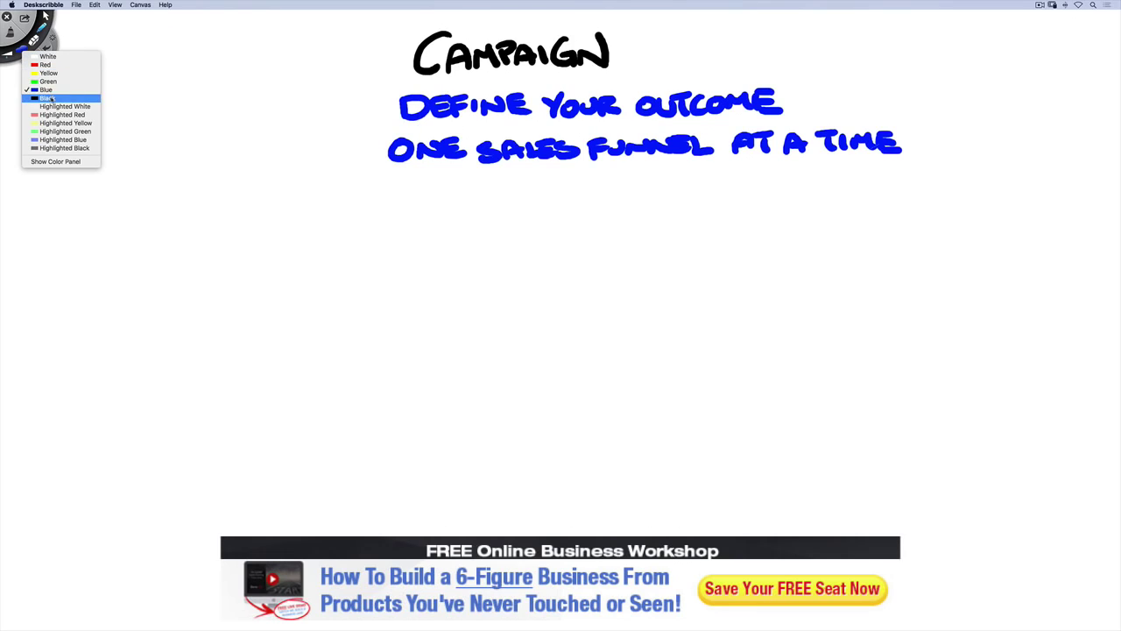
pyautogui.click(53, 95)
pyautogui.moveTo(286, 73)
pyautogui.mouseDown()
pyautogui.moveTo(283, 91)
pyautogui.moveTo(256, 81)
pyautogui.moveTo(314, 69)
pyautogui.moveTo(295, 55)
pyautogui.mouseUp()
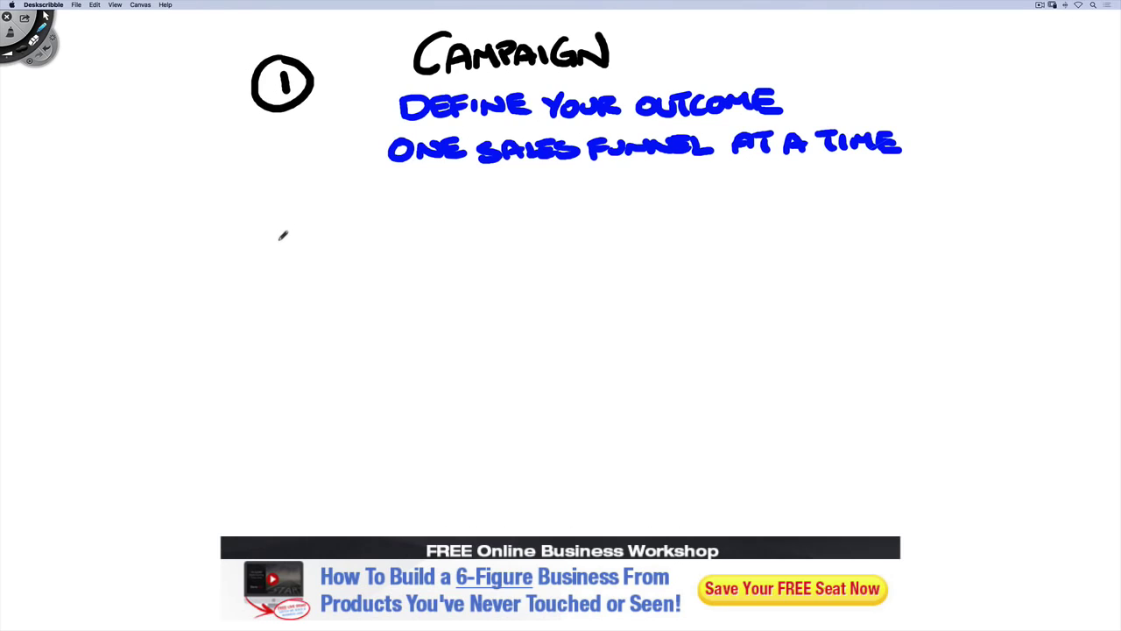
pyautogui.moveTo(275, 235)
pyautogui.mouseDown()
pyautogui.moveTo(303, 267)
pyautogui.moveTo(254, 278)
pyautogui.moveTo(324, 231)
pyautogui.moveTo(292, 224)
pyautogui.mouseUp()
pyautogui.moveTo(431, 237)
pyautogui.mouseDown()
pyautogui.moveTo(418, 268)
pyautogui.moveTo(465, 240)
pyautogui.moveTo(536, 235)
pyautogui.moveTo(567, 236)
pyautogui.moveTo(584, 263)
pyautogui.mouseUp()
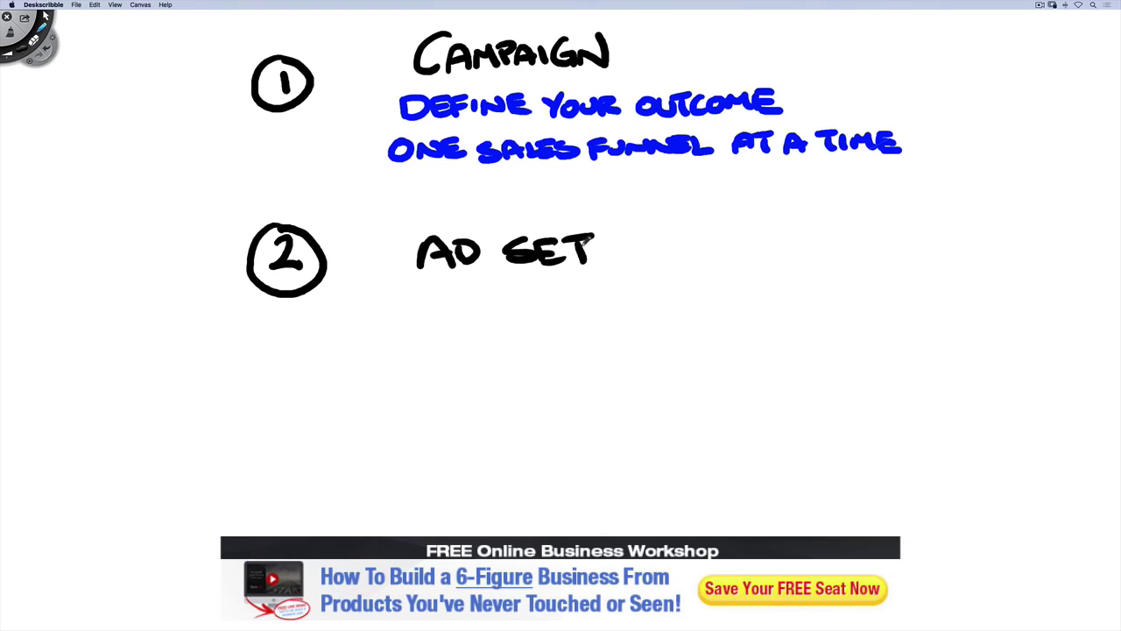
# Step: Write "YOUR TARGETING" in blue under the AD SET heading
pyautogui.click(28, 51)
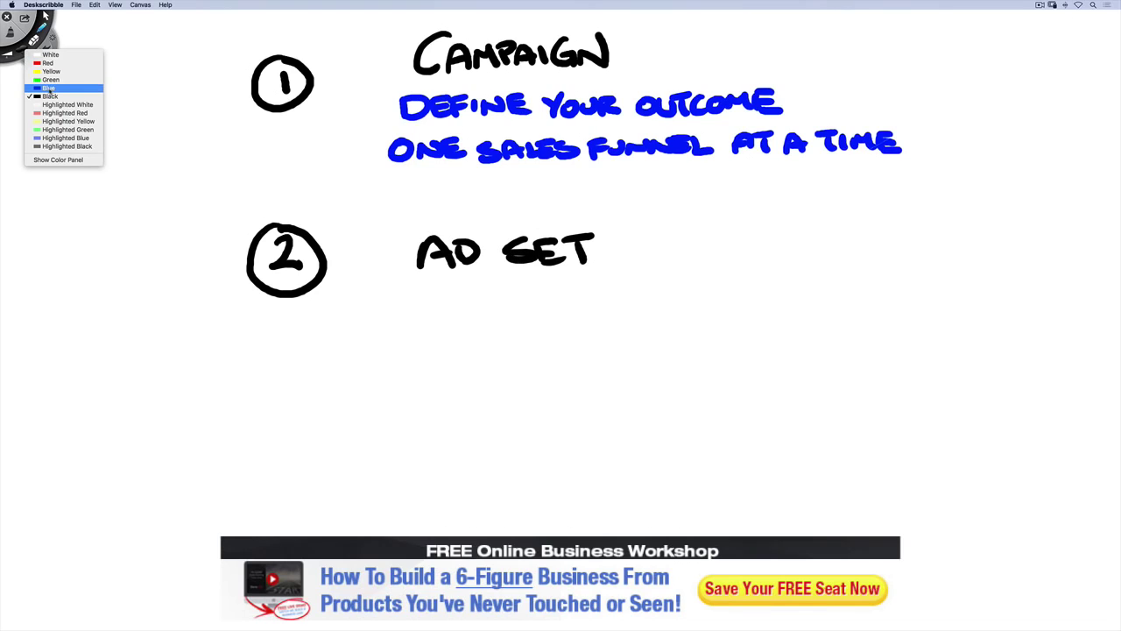
pyautogui.click(51, 88)
pyautogui.moveTo(387, 295)
pyautogui.mouseDown()
pyautogui.moveTo(400, 303)
pyautogui.moveTo(399, 324)
pyautogui.moveTo(478, 300)
pyautogui.moveTo(487, 323)
pyautogui.moveTo(557, 304)
pyautogui.moveTo(614, 312)
pyautogui.moveTo(638, 291)
pyautogui.moveTo(641, 316)
pyautogui.moveTo(693, 296)
pyautogui.moveTo(706, 317)
pyautogui.moveTo(723, 305)
pyautogui.mouseUp()
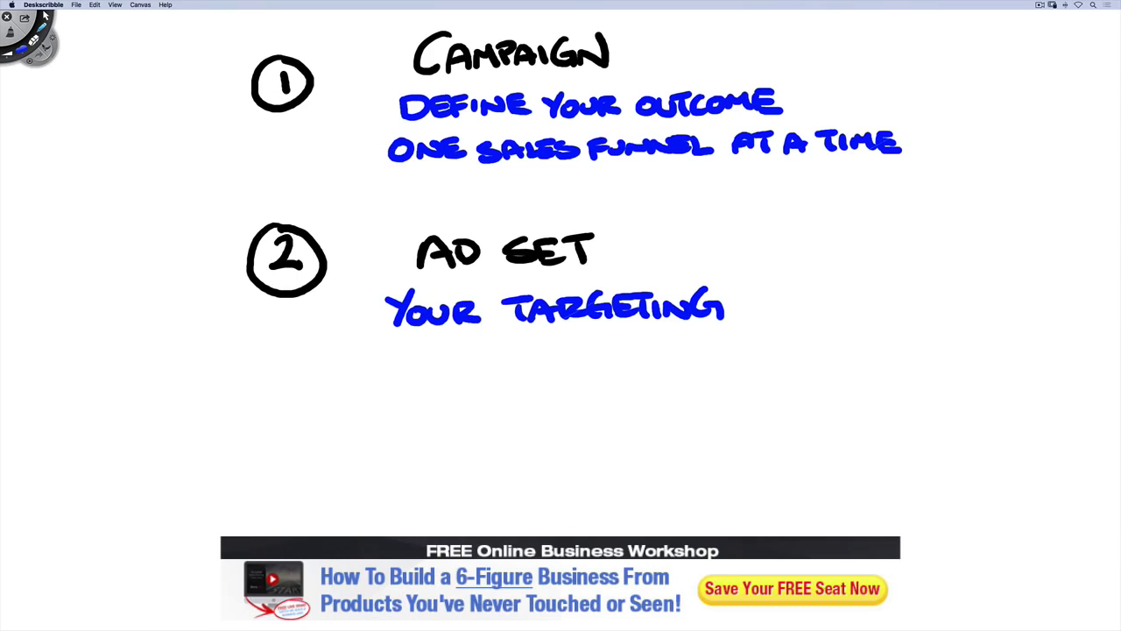
# Step: Add a circled 3 with the heading "AD LEVEL" in black below the AD SET section
pyautogui.rightClick(24, 51)
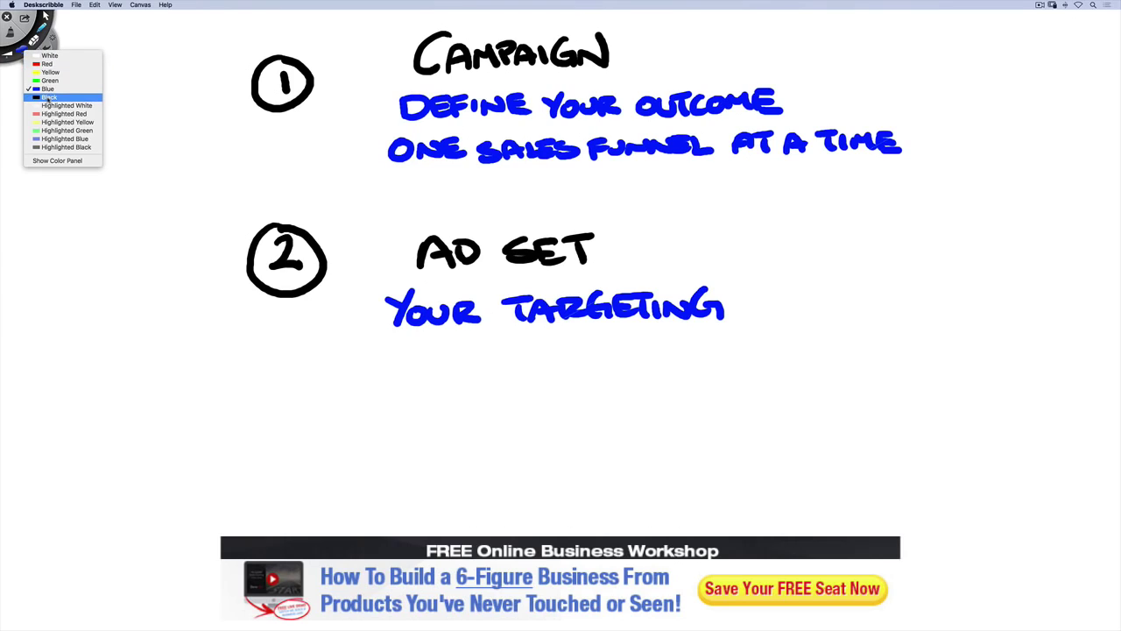
pyautogui.click(42, 99)
pyautogui.moveTo(275, 396)
pyautogui.mouseDown()
pyautogui.moveTo(304, 397)
pyautogui.moveTo(279, 424)
pyautogui.moveTo(325, 430)
pyautogui.moveTo(308, 384)
pyautogui.mouseUp()
pyautogui.moveTo(420, 418)
pyautogui.mouseDown()
pyautogui.moveTo(441, 433)
pyautogui.moveTo(447, 403)
pyautogui.moveTo(531, 413)
pyautogui.moveTo(594, 399)
pyautogui.moveTo(610, 417)
pyautogui.moveTo(624, 403)
pyautogui.moveTo(647, 424)
pyautogui.mouseUp()
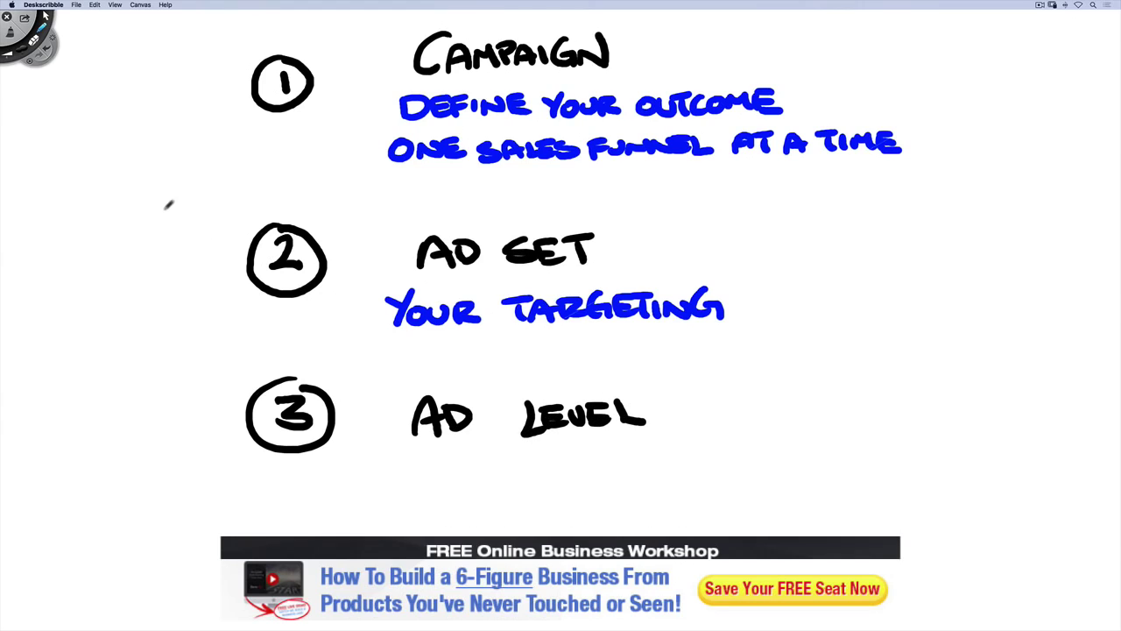
# Step: Write "AD MESSAGE" in blue under the AD LEVEL heading
pyautogui.click(35, 38)
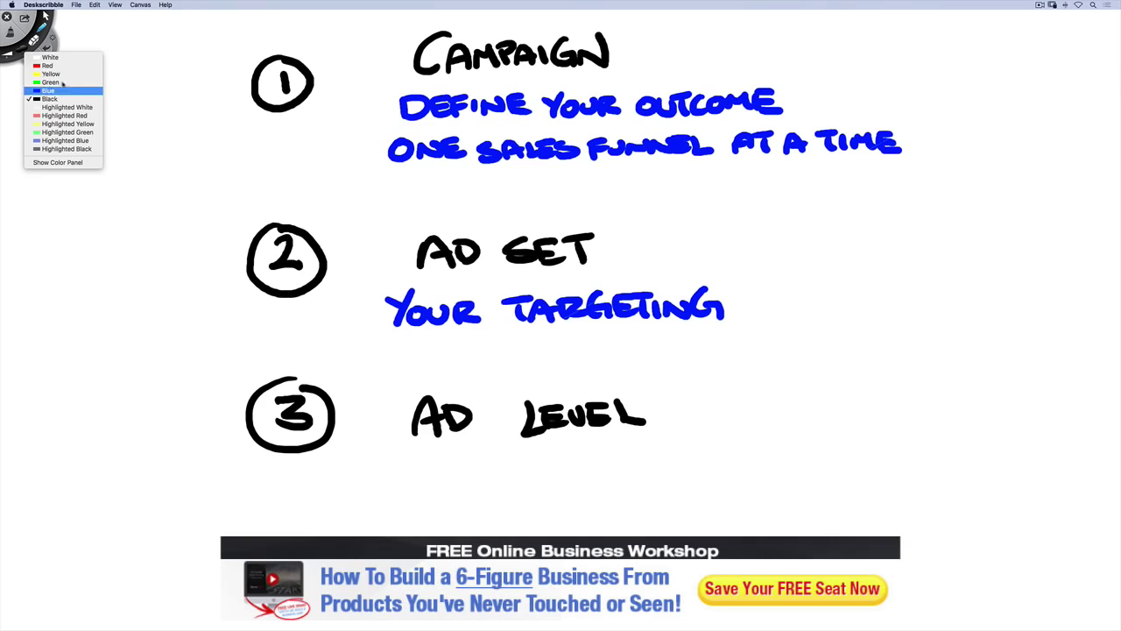
pyautogui.click(63, 85)
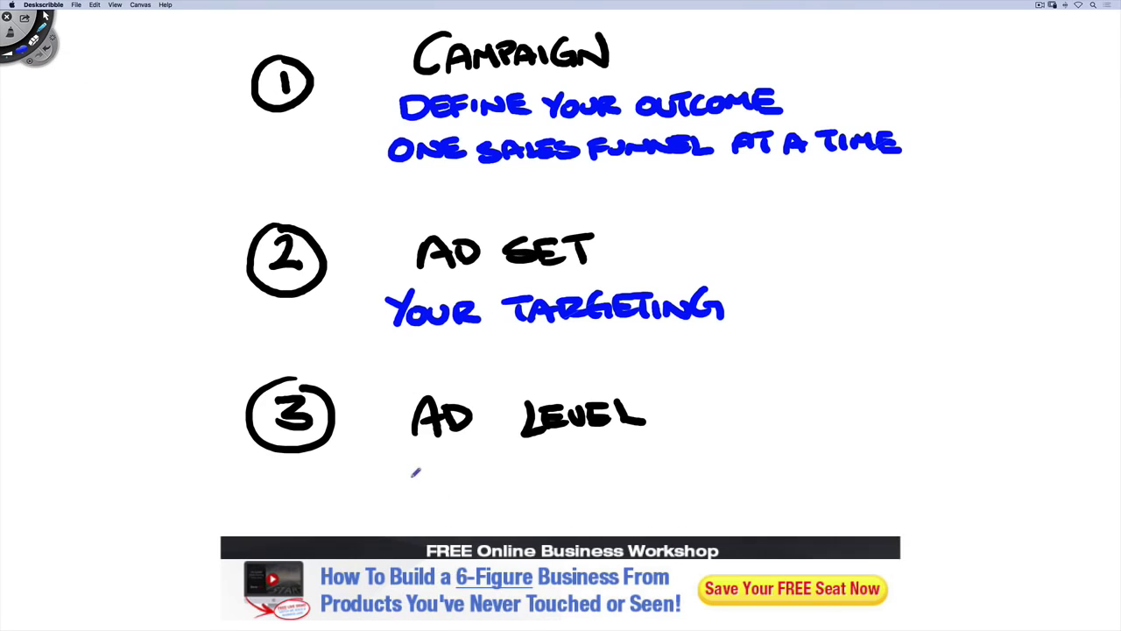
pyautogui.moveTo(400, 497)
pyautogui.mouseDown()
pyautogui.moveTo(438, 478)
pyautogui.moveTo(565, 473)
pyautogui.moveTo(652, 473)
pyautogui.moveTo(656, 496)
pyautogui.mouseUp()
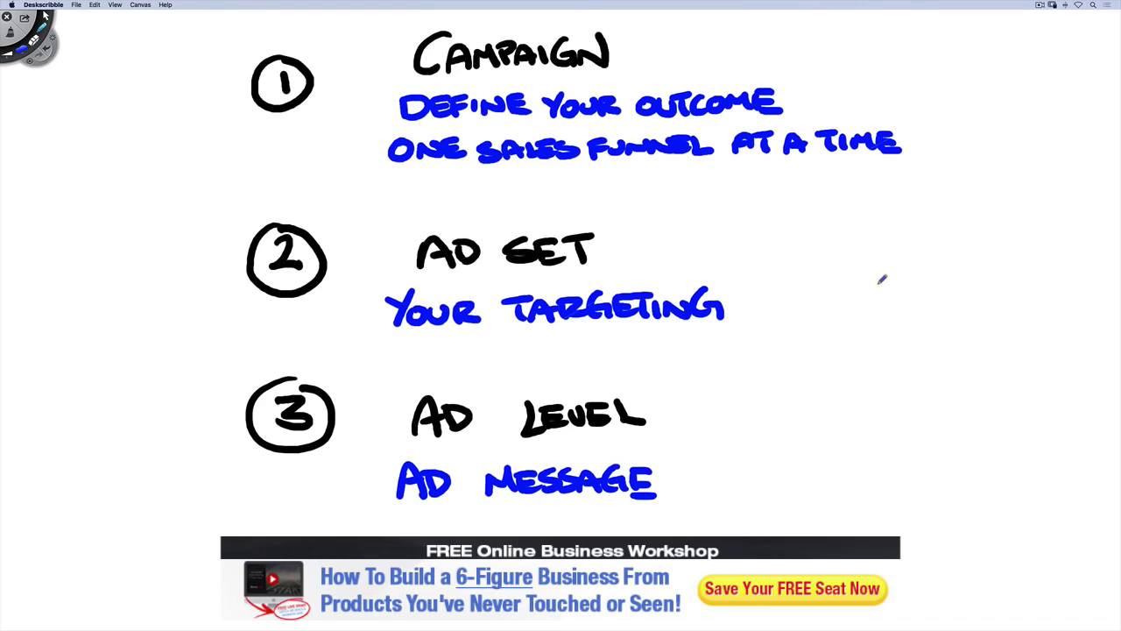
# Step: Write "HUNTING" in blue beside YOUR TARGETING, circle it, and draw a downward arrow beneath the circle
pyautogui.moveTo(852, 276)
pyautogui.mouseDown()
pyautogui.moveTo(904, 292)
pyautogui.moveTo(927, 273)
pyautogui.moveTo(955, 285)
pyautogui.moveTo(983, 260)
pyautogui.moveTo(1005, 290)
pyautogui.mouseUp()
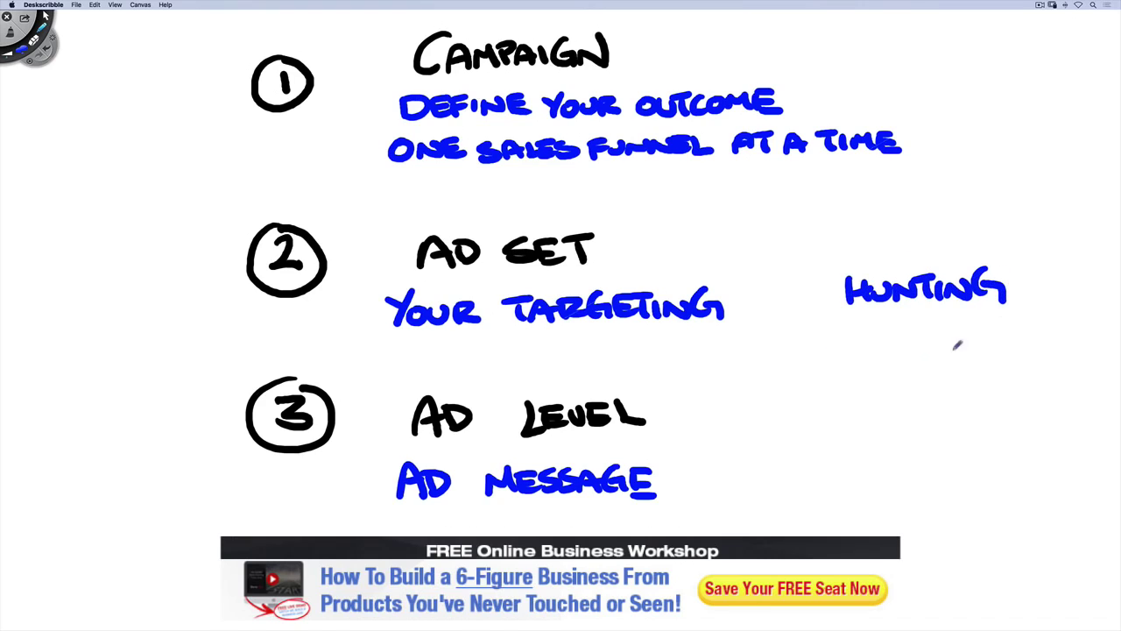
pyautogui.moveTo(933, 234)
pyautogui.mouseDown()
pyautogui.moveTo(807, 318)
pyautogui.moveTo(986, 360)
pyautogui.moveTo(1048, 285)
pyautogui.moveTo(972, 229)
pyautogui.moveTo(916, 229)
pyautogui.mouseUp()
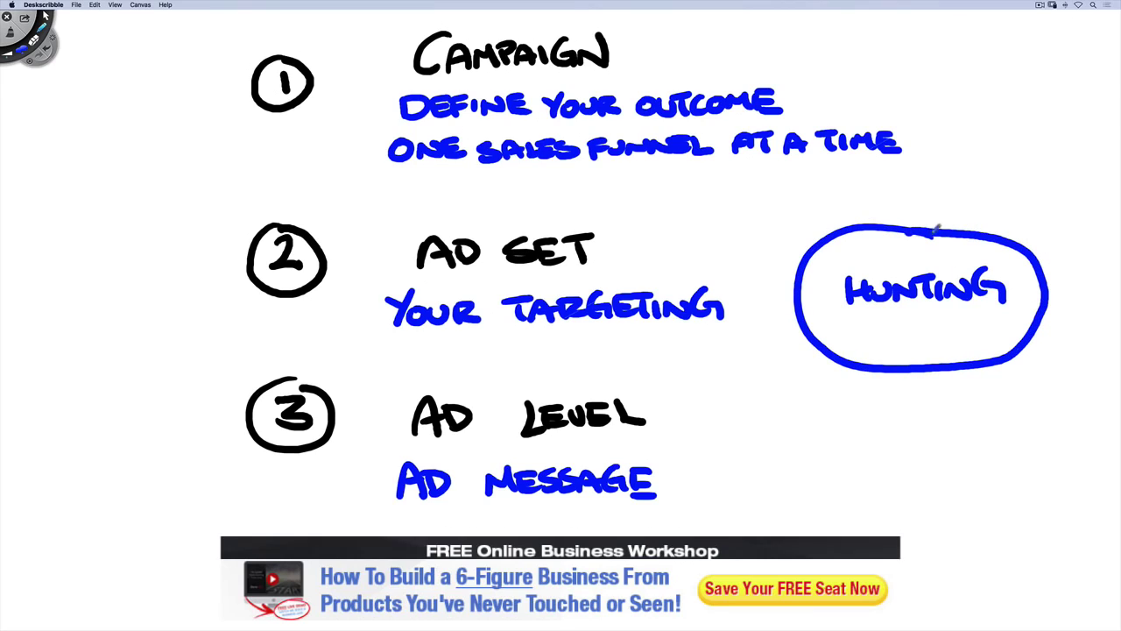
pyautogui.moveTo(913, 398); pyautogui.dragTo(911, 435)
pyautogui.moveTo(890, 433)
pyautogui.mouseDown()
pyautogui.moveTo(927, 426)
pyautogui.moveTo(930, 438)
pyautogui.mouseUp()
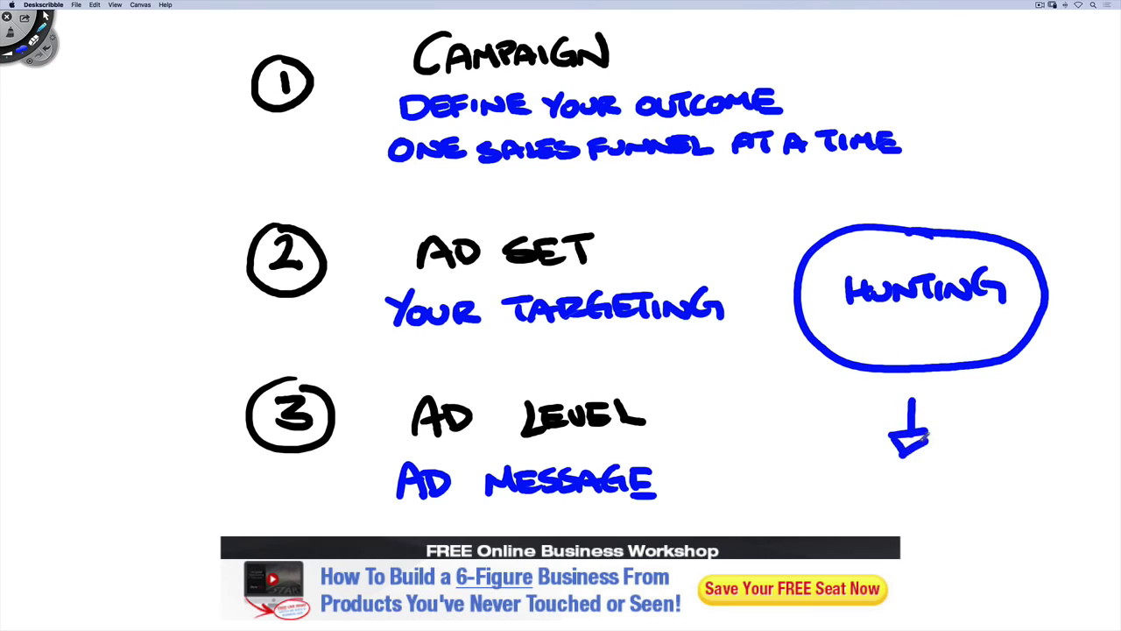
# Step: Draw a blue box below the arrow and write "ADS" inside it
pyautogui.moveTo(871, 475); pyautogui.dragTo(872, 527)
pyautogui.moveTo(870, 475)
pyautogui.mouseDown()
pyautogui.moveTo(952, 474)
pyautogui.moveTo(952, 530)
pyautogui.mouseUp()
pyautogui.moveTo(866, 530)
pyautogui.mouseDown()
pyautogui.moveTo(957, 525)
pyautogui.moveTo(892, 493)
pyautogui.moveTo(902, 520)
pyautogui.mouseUp()
pyautogui.moveTo(885, 510); pyautogui.dragTo(906, 520)
pyautogui.moveTo(906, 496)
pyautogui.mouseDown()
pyautogui.moveTo(907, 520)
pyautogui.moveTo(923, 522)
pyautogui.mouseUp()
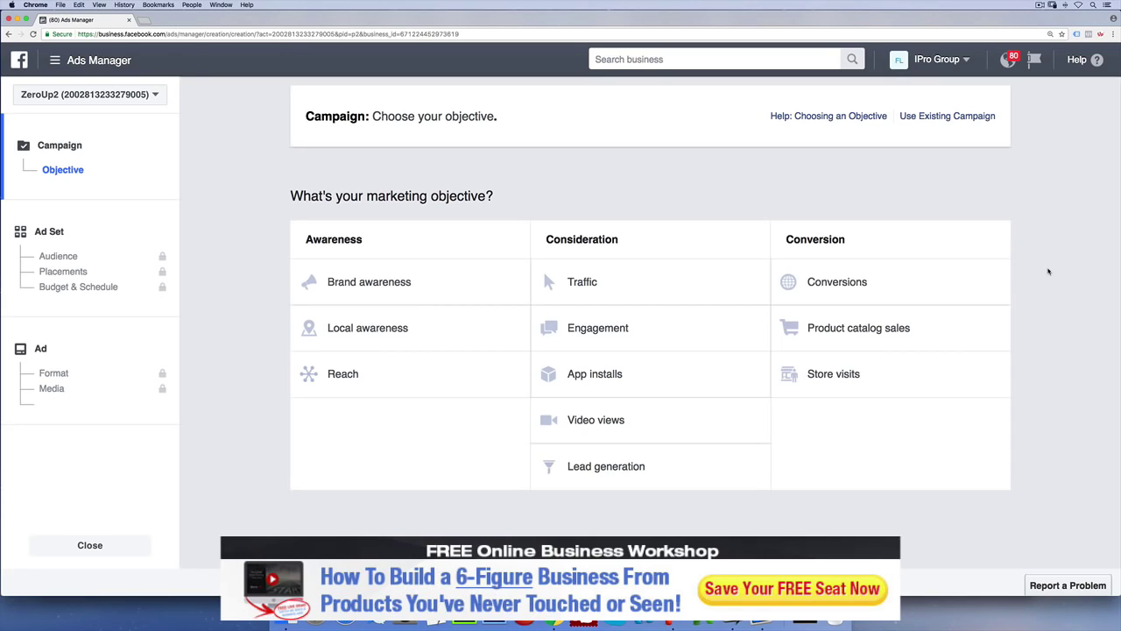
# Step: Reopen Deskscribble from Ads Manager, clear the whole drawing, and set the canvas to the desktop background
pyautogui.press('super+space')
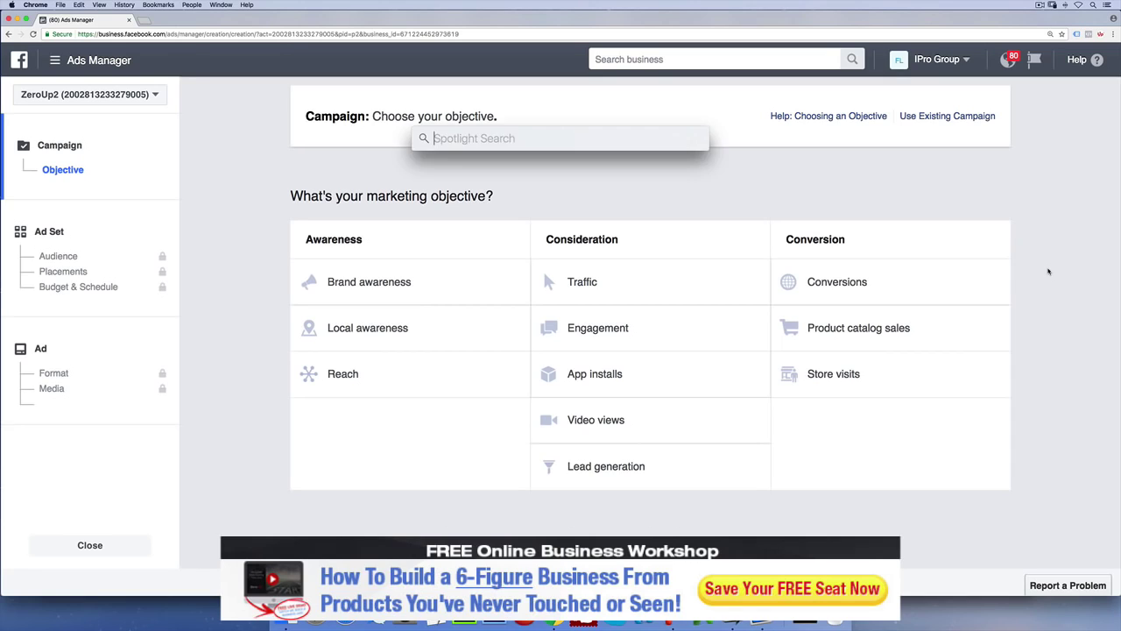
pyautogui.write('desk')
pyautogui.press('Return')
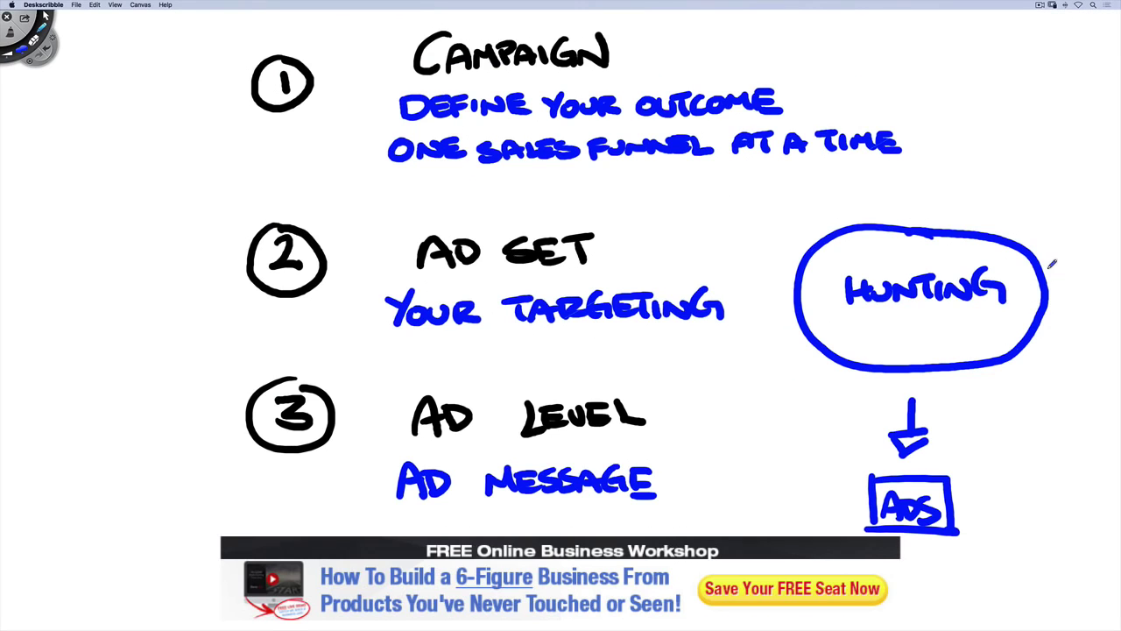
pyautogui.click(14, 37)
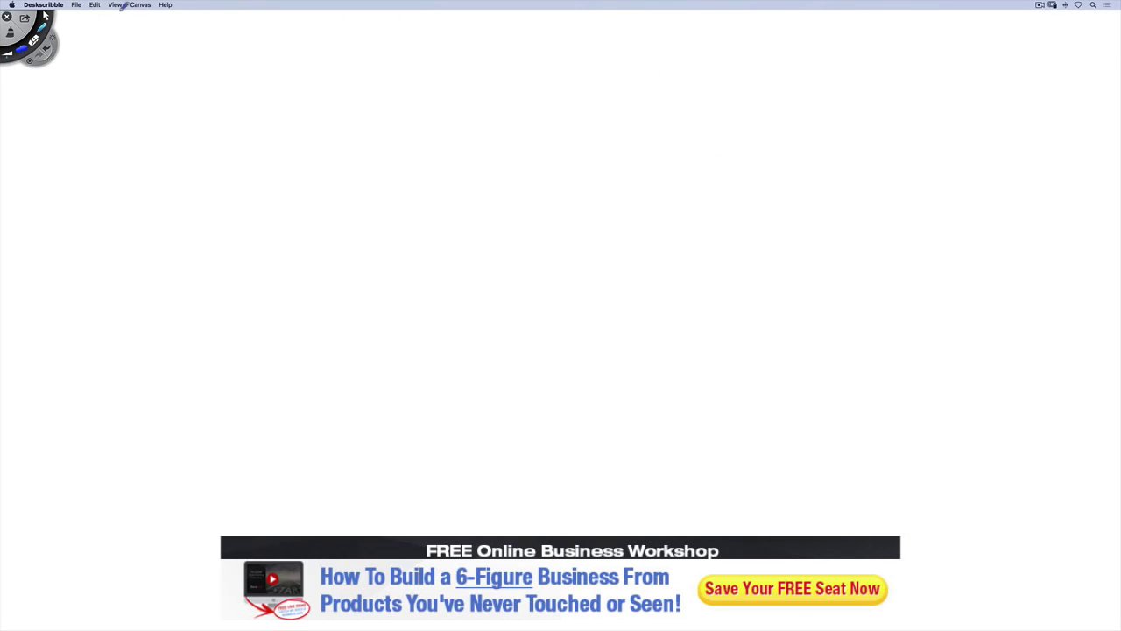
pyautogui.click(140, 4)
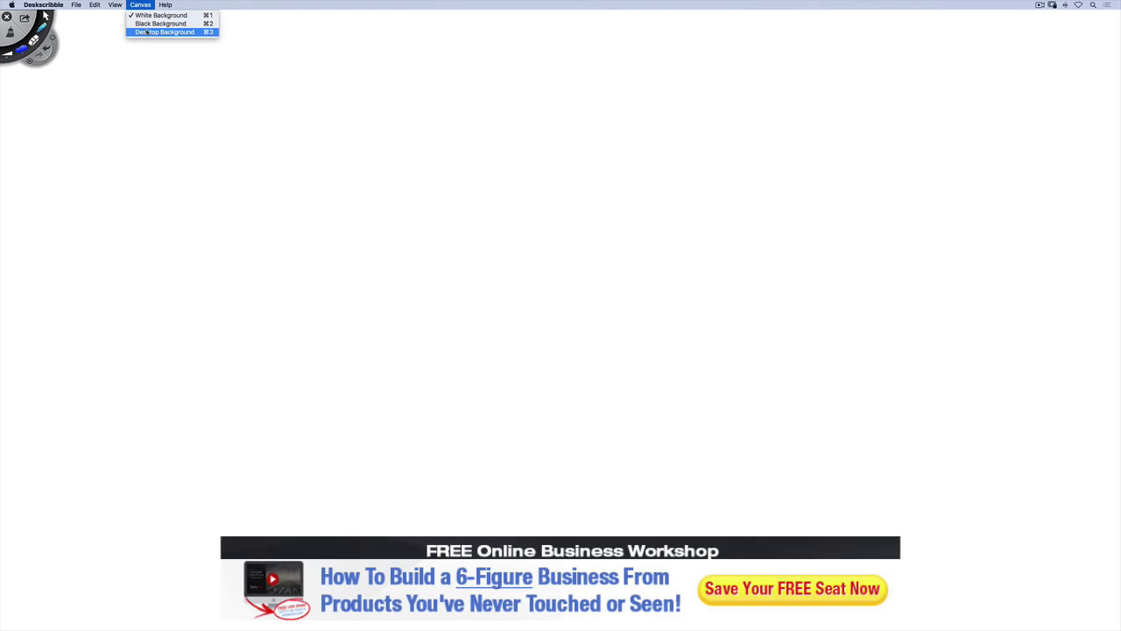
pyautogui.click(153, 33)
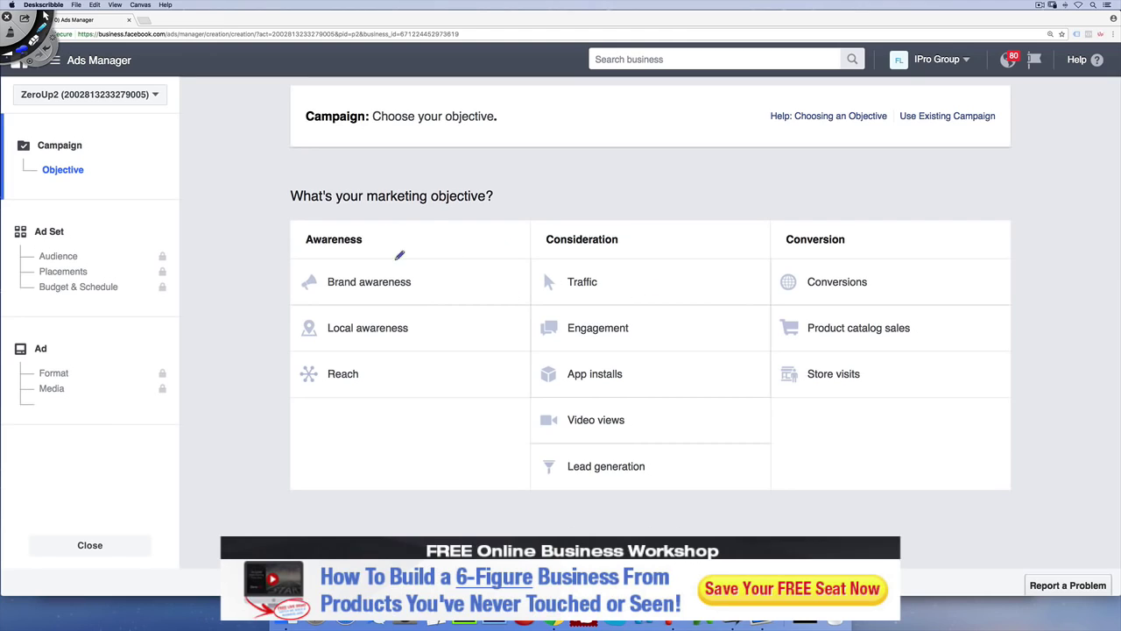
# Step: Annotate the Brand awareness objective in blue with an arrow and the notes "LIKE", "7 DAYS" and "$5"
pyautogui.moveTo(386, 267)
pyautogui.mouseDown()
pyautogui.moveTo(384, 249)
pyautogui.moveTo(413, 225)
pyautogui.moveTo(434, 232)
pyautogui.moveTo(470, 216)
pyautogui.mouseUp()
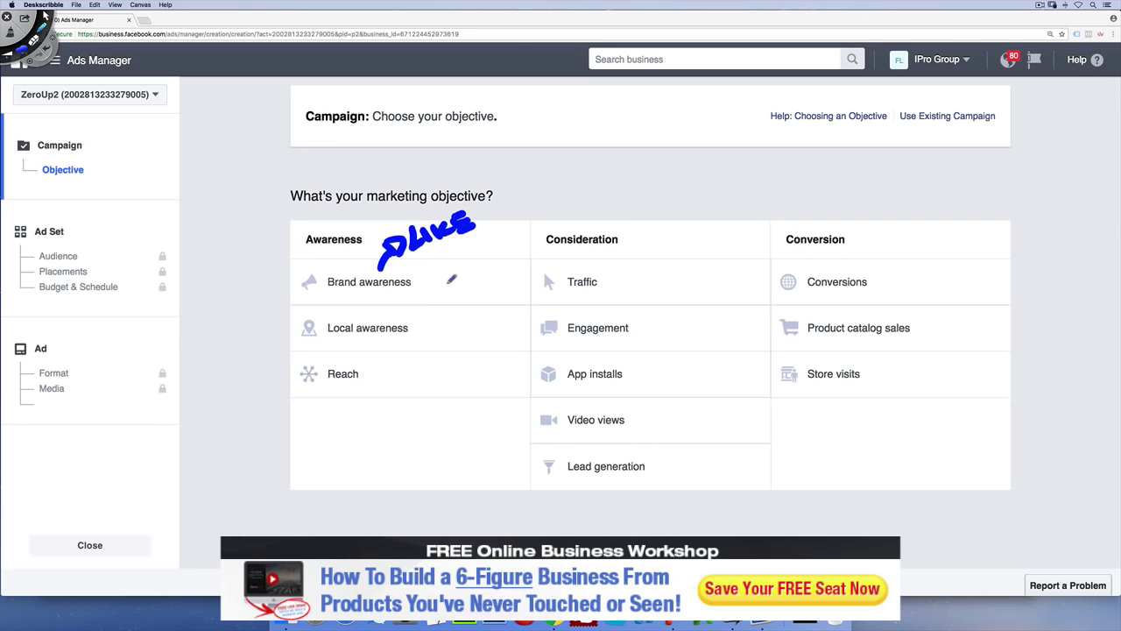
pyautogui.moveTo(412, 256)
pyautogui.mouseDown()
pyautogui.moveTo(436, 253)
pyautogui.moveTo(427, 282)
pyautogui.mouseUp()
pyautogui.moveTo(418, 269); pyautogui.dragTo(506, 249)
pyautogui.moveTo(460, 285)
pyautogui.mouseDown()
pyautogui.moveTo(459, 295)
pyautogui.moveTo(486, 278)
pyautogui.moveTo(491, 256)
pyautogui.mouseUp()
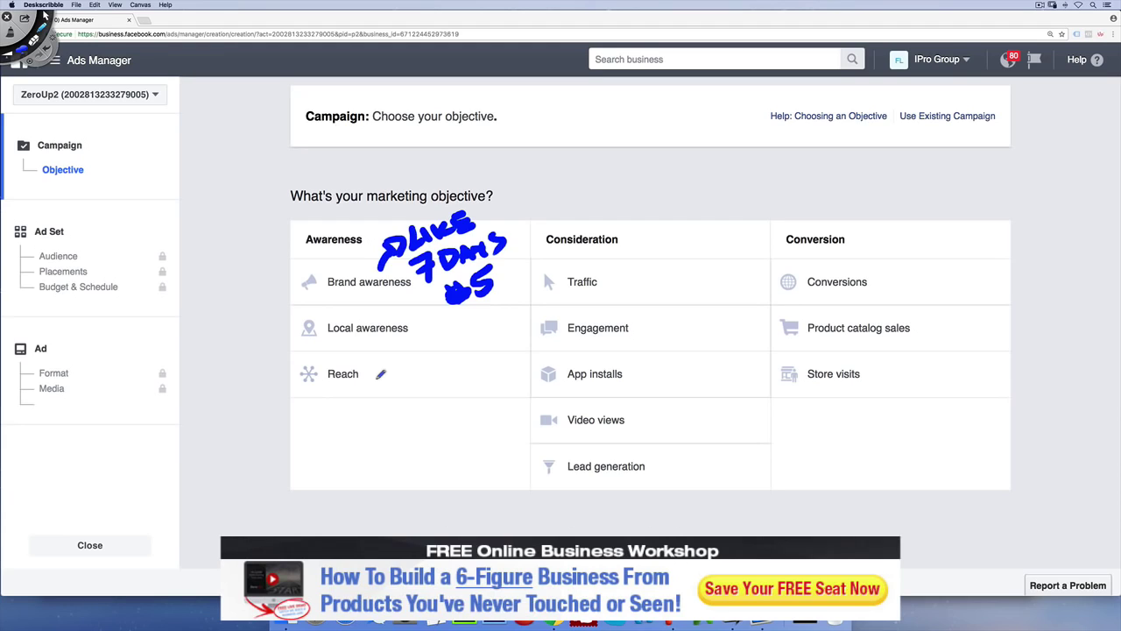
# Step: Strike out the Local awareness and Reach objectives, with an underlined note "SEE YOUR AD" and a pointing arrow below Reach
pyautogui.moveTo(289, 329); pyautogui.dragTo(420, 323)
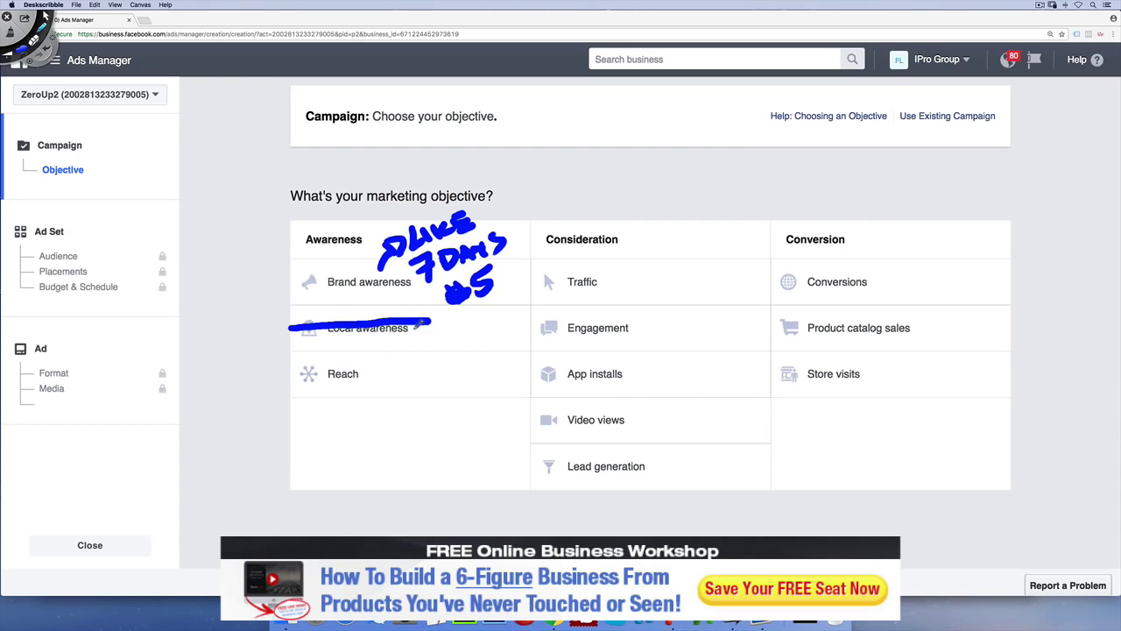
pyautogui.moveTo(296, 390)
pyautogui.mouseDown()
pyautogui.moveTo(308, 426)
pyautogui.moveTo(360, 401)
pyautogui.moveTo(373, 417)
pyautogui.moveTo(366, 447)
pyautogui.moveTo(443, 419)
pyautogui.moveTo(449, 428)
pyautogui.mouseUp()
pyautogui.moveTo(356, 488); pyautogui.dragTo(467, 430)
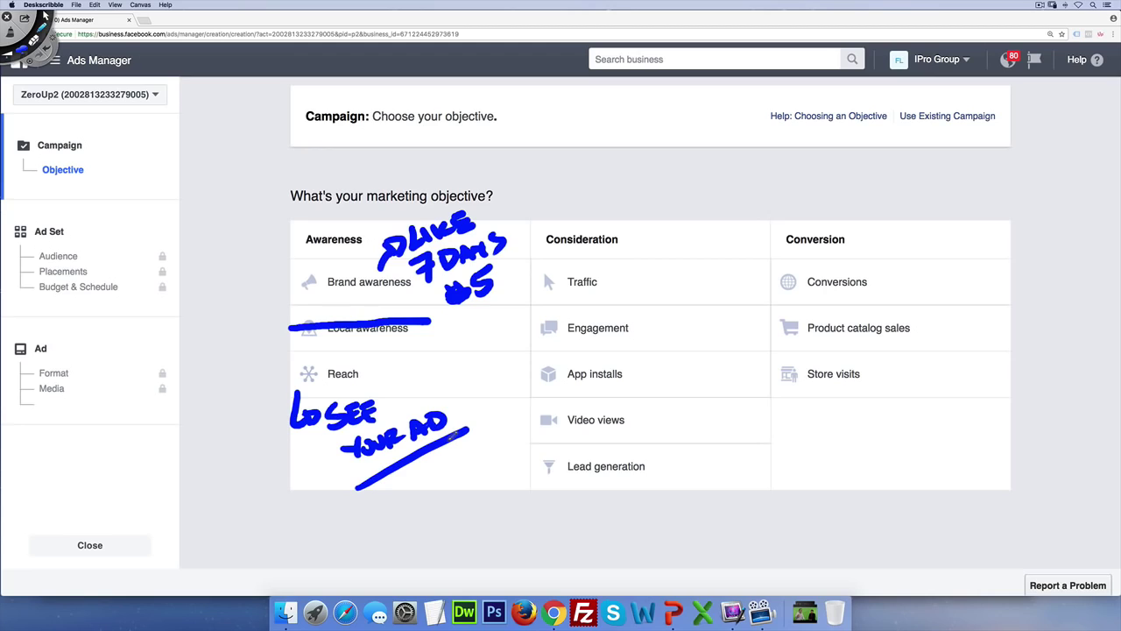
pyautogui.moveTo(290, 377); pyautogui.dragTo(370, 371)
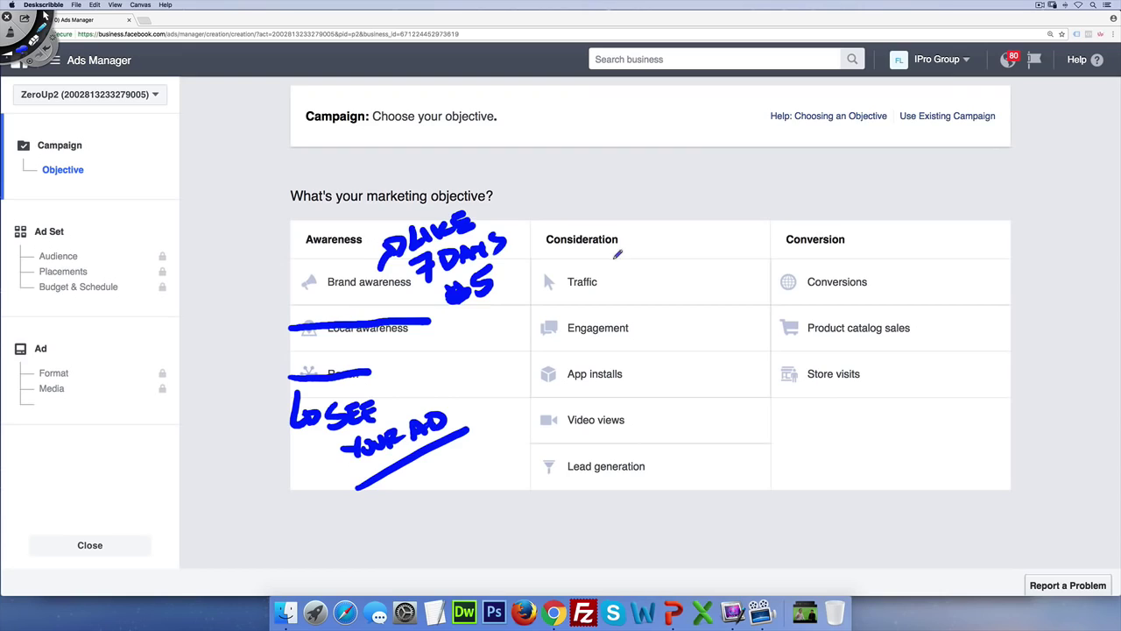
# Step: Label Traffic "LINK" and Engagement "PPE", put a check mark beside Engagement, and strike out Traffic
pyautogui.moveTo(610, 247)
pyautogui.mouseDown()
pyautogui.moveTo(644, 256)
pyautogui.moveTo(657, 237)
pyautogui.moveTo(666, 254)
pyautogui.moveTo(684, 235)
pyautogui.mouseUp()
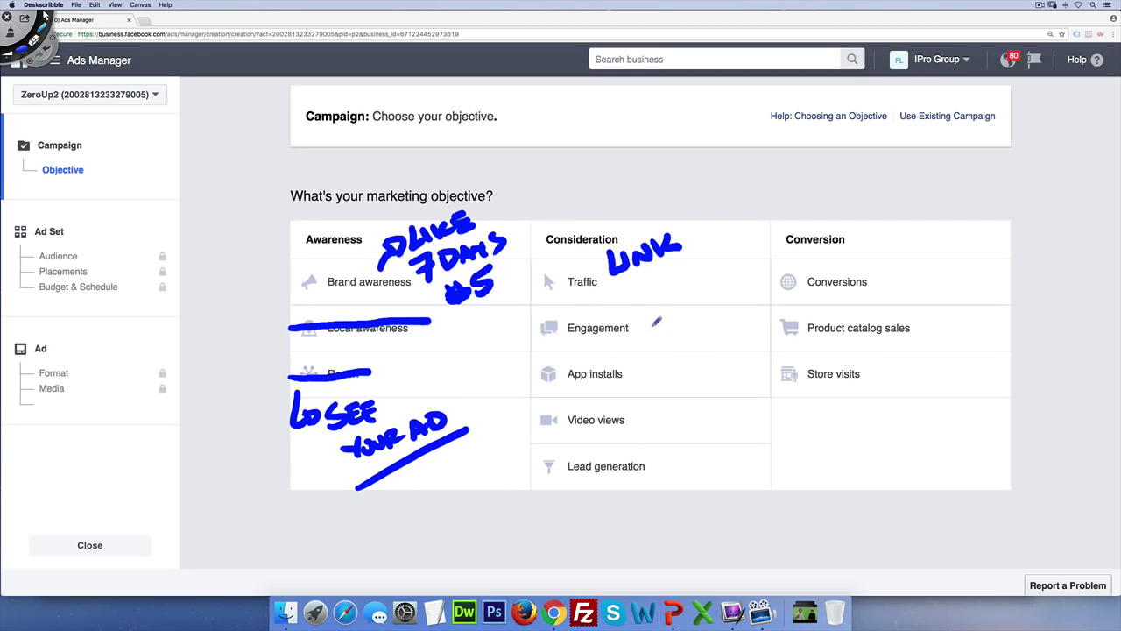
pyautogui.moveTo(664, 315)
pyautogui.mouseDown()
pyautogui.moveTo(646, 316)
pyautogui.moveTo(676, 324)
pyautogui.moveTo(698, 306)
pyautogui.moveTo(692, 335)
pyautogui.moveTo(698, 324)
pyautogui.mouseUp()
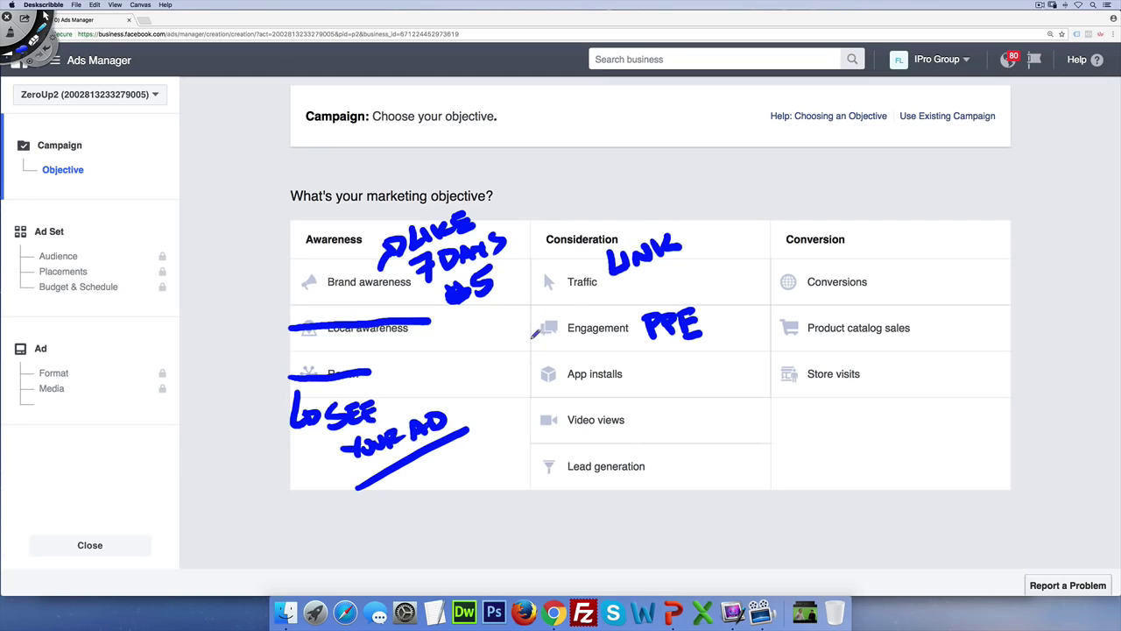
pyautogui.moveTo(519, 332)
pyautogui.mouseDown()
pyautogui.moveTo(535, 334)
pyautogui.moveTo(606, 276)
pyautogui.mouseUp()
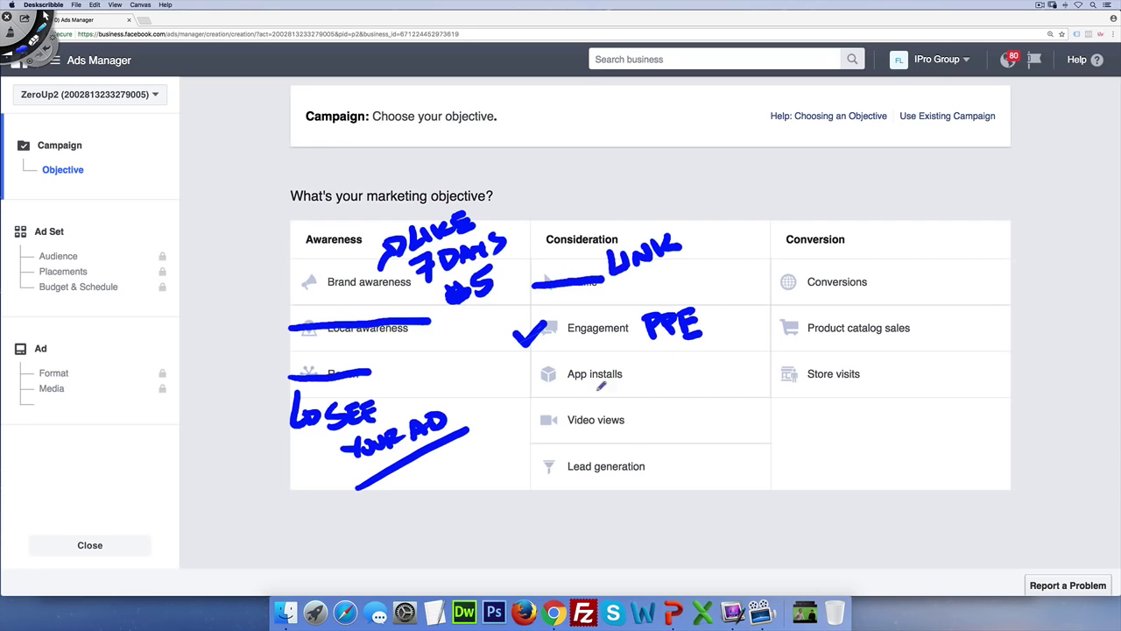
# Step: Underline the App installs objective and write "APP STORE" beside it
pyautogui.moveTo(531, 395); pyautogui.dragTo(637, 380)
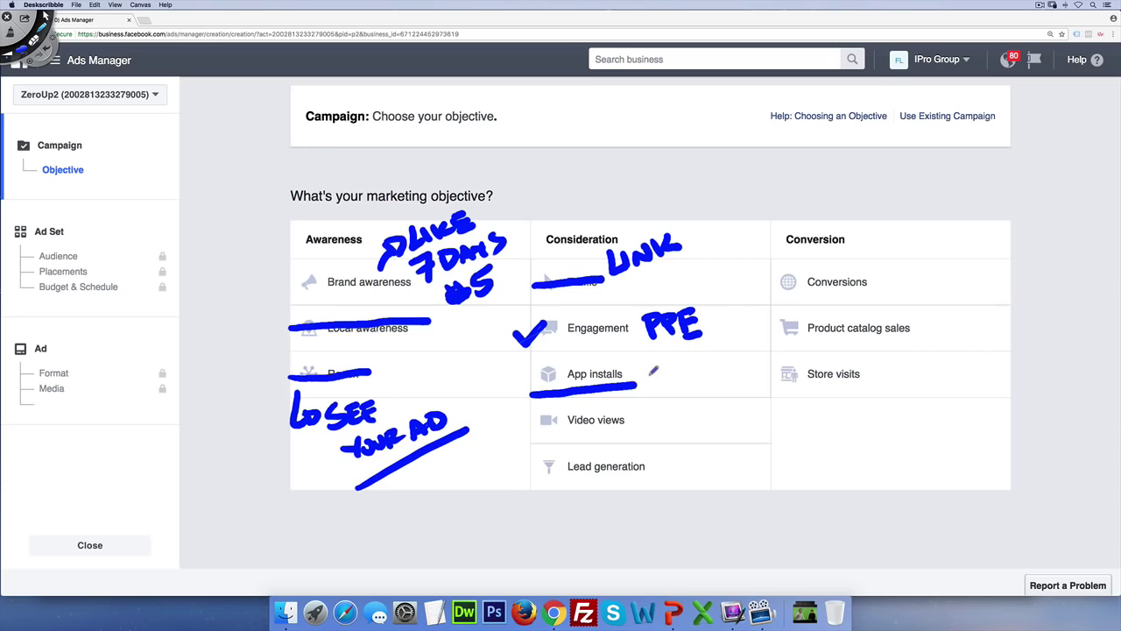
pyautogui.moveTo(648, 358)
pyautogui.mouseDown()
pyautogui.moveTo(642, 378)
pyautogui.moveTo(685, 359)
pyautogui.moveTo(681, 392)
pyautogui.moveTo(725, 366)
pyautogui.moveTo(755, 374)
pyautogui.mouseUp()
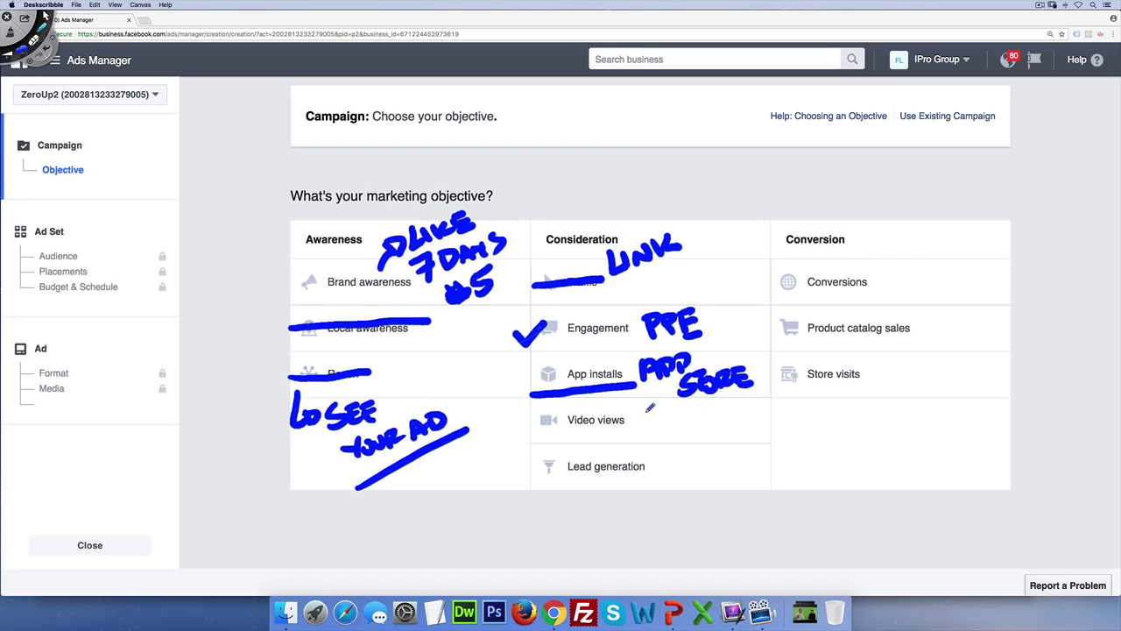
# Step: Write "VIEW" and "3 SECS" beside the Video views objective, and "GO WATCH IT HERE!" below Lead generation
pyautogui.moveTo(634, 407)
pyautogui.mouseDown()
pyautogui.moveTo(657, 406)
pyautogui.moveTo(663, 427)
pyautogui.mouseUp()
pyautogui.moveTo(671, 410)
pyautogui.mouseDown()
pyautogui.moveTo(671, 426)
pyautogui.moveTo(709, 425)
pyautogui.moveTo(720, 405)
pyautogui.mouseUp()
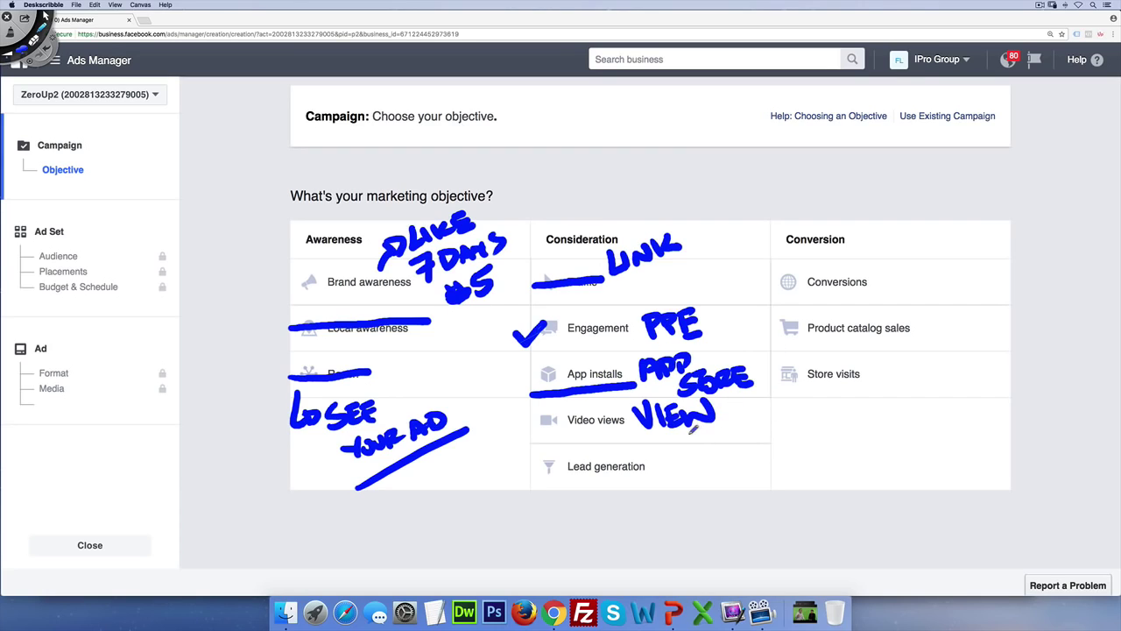
pyautogui.moveTo(689, 426)
pyautogui.mouseDown()
pyautogui.moveTo(692, 448)
pyautogui.moveTo(762, 441)
pyautogui.mouseUp()
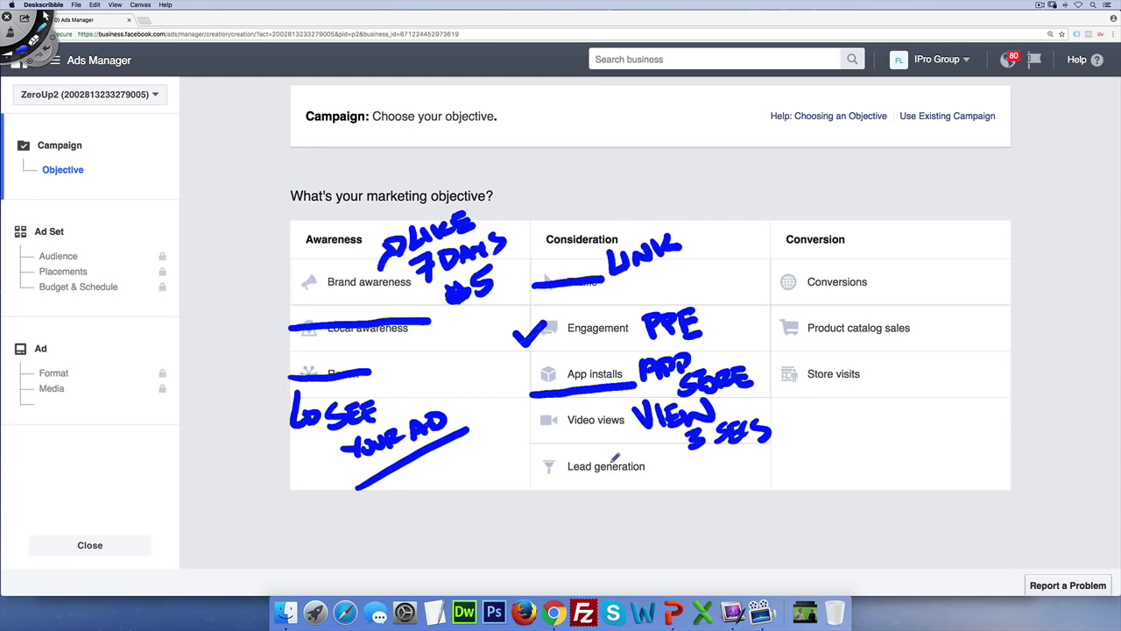
pyautogui.moveTo(561, 487)
pyautogui.mouseDown()
pyautogui.moveTo(547, 510)
pyautogui.moveTo(574, 491)
pyautogui.moveTo(650, 500)
pyautogui.moveTo(672, 480)
pyautogui.moveTo(706, 492)
pyautogui.moveTo(732, 477)
pyautogui.moveTo(740, 504)
pyautogui.mouseUp()
pyautogui.moveTo(552, 540)
pyautogui.mouseDown()
pyautogui.moveTo(556, 564)
pyautogui.moveTo(631, 542)
pyautogui.moveTo(646, 555)
pyautogui.moveTo(664, 529)
pyautogui.moveTo(681, 554)
pyautogui.mouseUp()
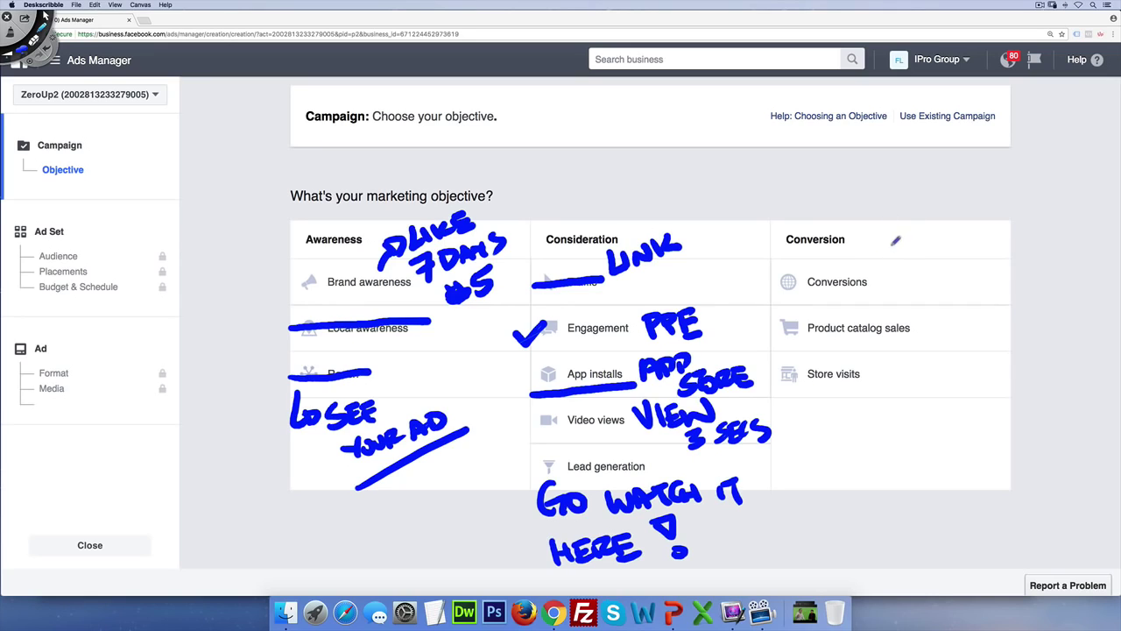
# Step: Write "FB PIXEL" beside the Conversions objective, with an arrow leading to "STANDARD EVENT" beneath it
pyautogui.moveTo(889, 261)
pyautogui.mouseDown()
pyautogui.moveTo(902, 238)
pyautogui.moveTo(894, 252)
pyautogui.mouseUp()
pyautogui.moveTo(911, 236)
pyautogui.mouseDown()
pyautogui.moveTo(913, 260)
pyautogui.moveTo(974, 253)
pyautogui.mouseUp()
pyautogui.moveTo(908, 206)
pyautogui.mouseDown()
pyautogui.moveTo(906, 229)
pyautogui.moveTo(926, 202)
pyautogui.moveTo(929, 228)
pyautogui.moveTo(944, 225)
pyautogui.mouseUp()
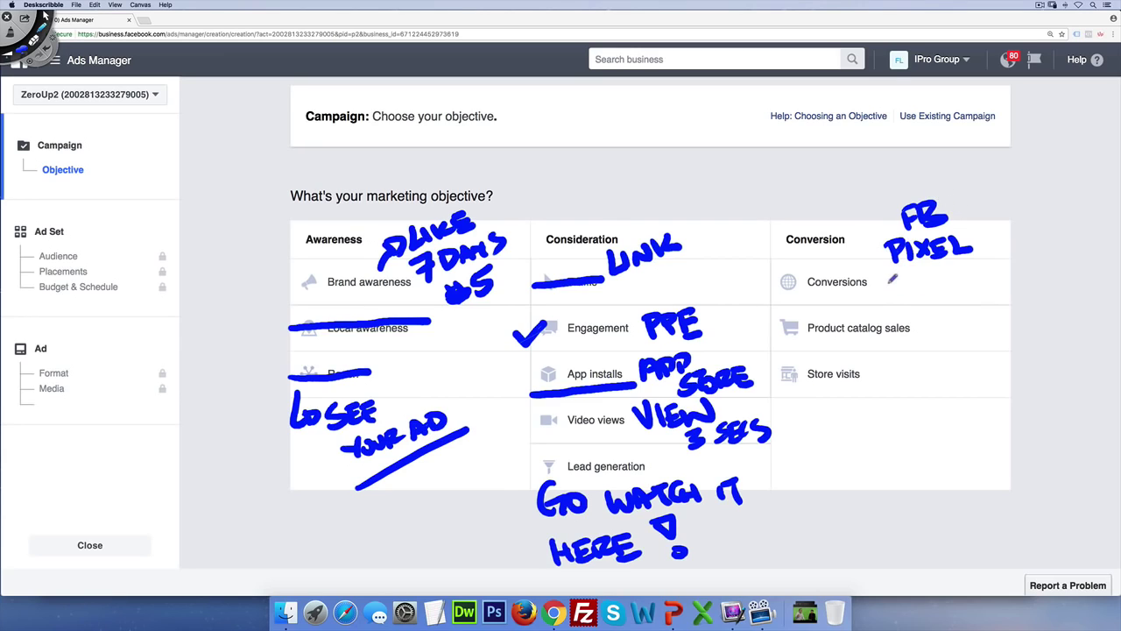
pyautogui.moveTo(886, 273)
pyautogui.mouseDown()
pyautogui.moveTo(903, 298)
pyautogui.moveTo(1015, 254)
pyautogui.moveTo(1041, 265)
pyautogui.mouseUp()
pyautogui.moveTo(974, 288)
pyautogui.mouseDown()
pyautogui.moveTo(988, 302)
pyautogui.moveTo(1007, 298)
pyautogui.moveTo(1013, 282)
pyautogui.moveTo(1031, 298)
pyautogui.moveTo(1039, 273)
pyautogui.moveTo(1059, 281)
pyautogui.moveTo(1062, 263)
pyautogui.mouseUp()
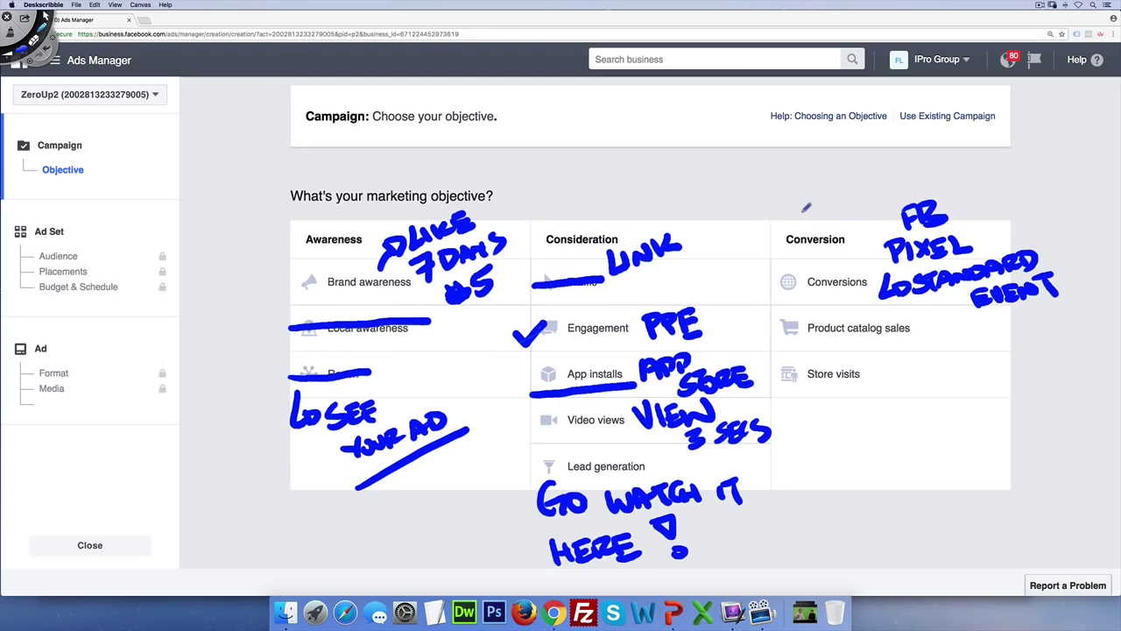
# Step: Outline the Conversions objective and write "PURCHASE" above it, underlined with an arrow pointing to the outline
pyautogui.moveTo(778, 256); pyautogui.dragTo(777, 302)
pyautogui.moveTo(772, 260)
pyautogui.mouseDown()
pyautogui.moveTo(832, 248)
pyautogui.moveTo(883, 295)
pyautogui.moveTo(799, 317)
pyautogui.mouseUp()
pyautogui.moveTo(797, 193)
pyautogui.mouseDown()
pyautogui.moveTo(796, 221)
pyautogui.moveTo(799, 209)
pyautogui.mouseUp()
pyautogui.moveTo(811, 196)
pyautogui.mouseDown()
pyautogui.moveTo(855, 175)
pyautogui.moveTo(879, 187)
pyautogui.moveTo(933, 156)
pyautogui.moveTo(953, 163)
pyautogui.mouseUp()
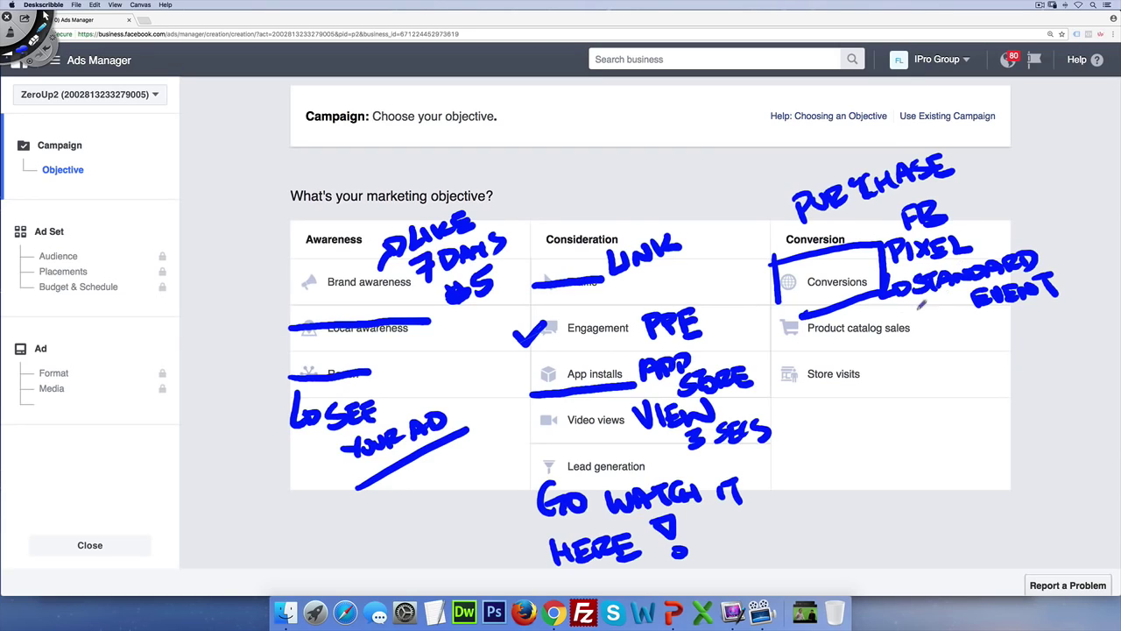
pyautogui.moveTo(815, 238); pyautogui.dragTo(961, 182)
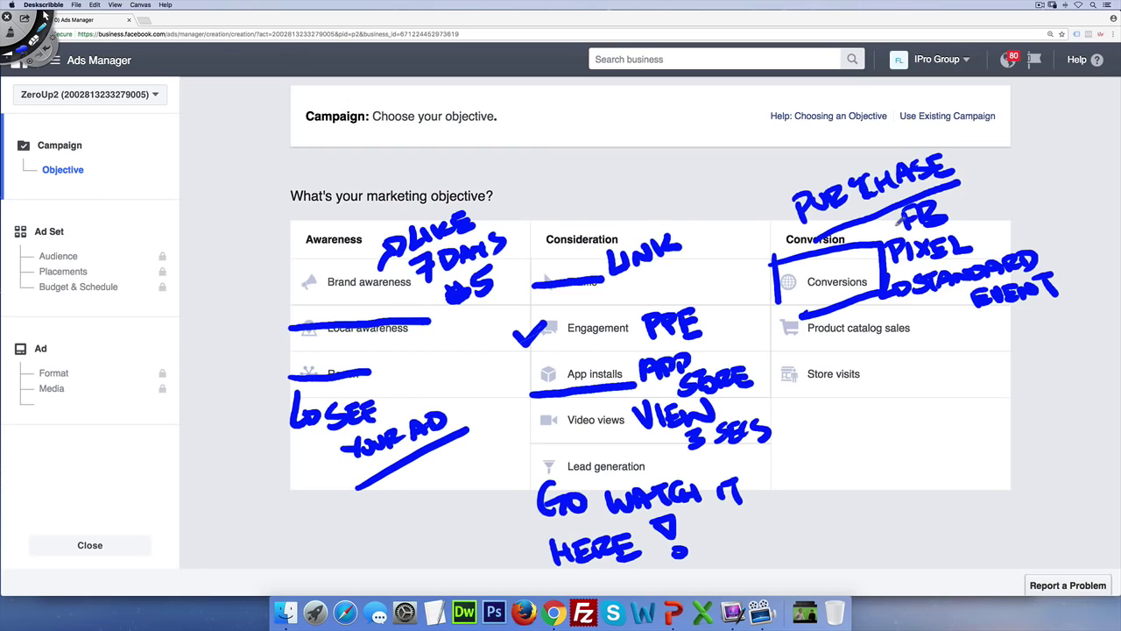
pyautogui.moveTo(771, 228); pyautogui.dragTo(774, 259)
# Step: Label Product catalog sales "ECOM", and box Store visits with branches to the notes "CALL" and "DIRECTION"
pyautogui.moveTo(930, 317)
pyautogui.mouseDown()
pyautogui.moveTo(939, 347)
pyautogui.moveTo(1000, 326)
pyautogui.moveTo(1013, 345)
pyautogui.mouseUp()
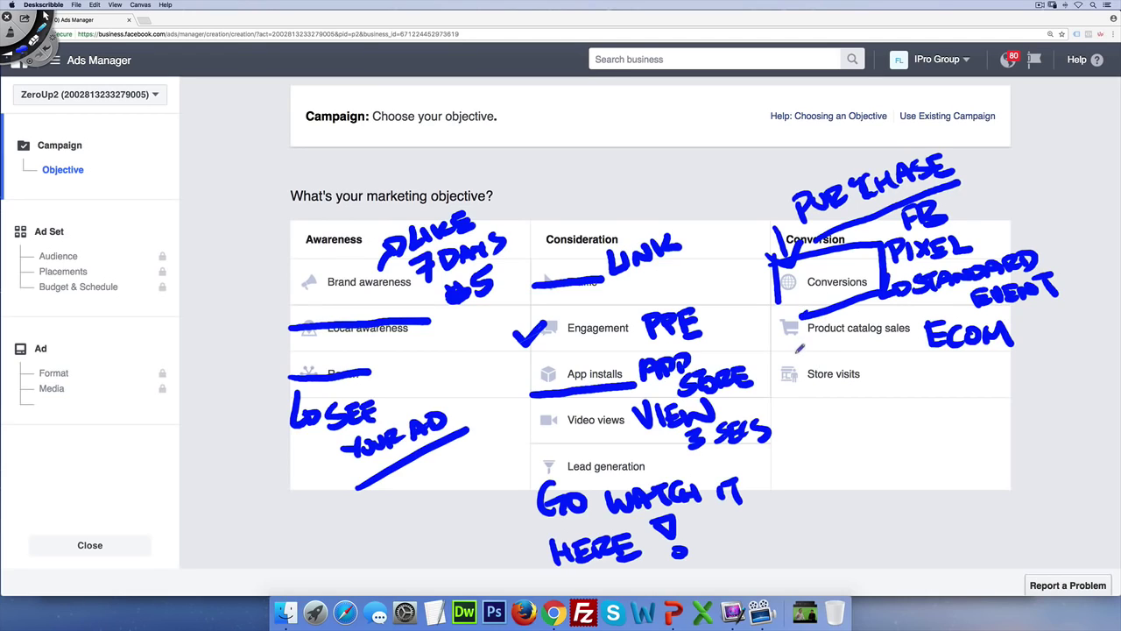
pyautogui.moveTo(776, 354)
pyautogui.mouseDown()
pyautogui.moveTo(772, 404)
pyautogui.moveTo(887, 380)
pyautogui.moveTo(774, 405)
pyautogui.mouseUp()
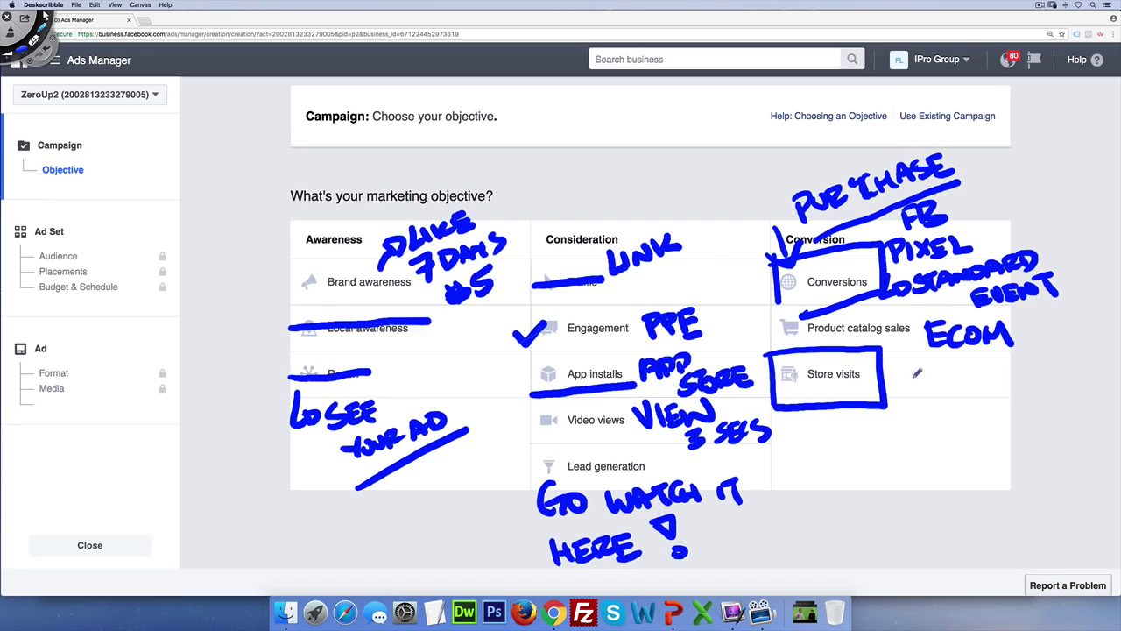
pyautogui.moveTo(894, 379)
pyautogui.mouseDown()
pyautogui.moveTo(914, 374)
pyautogui.moveTo(916, 406)
pyautogui.mouseUp()
pyautogui.moveTo(942, 361)
pyautogui.mouseDown()
pyautogui.moveTo(925, 366)
pyautogui.moveTo(992, 380)
pyautogui.moveTo(934, 411)
pyautogui.moveTo(992, 390)
pyautogui.moveTo(1056, 390)
pyautogui.moveTo(1064, 374)
pyautogui.mouseUp()
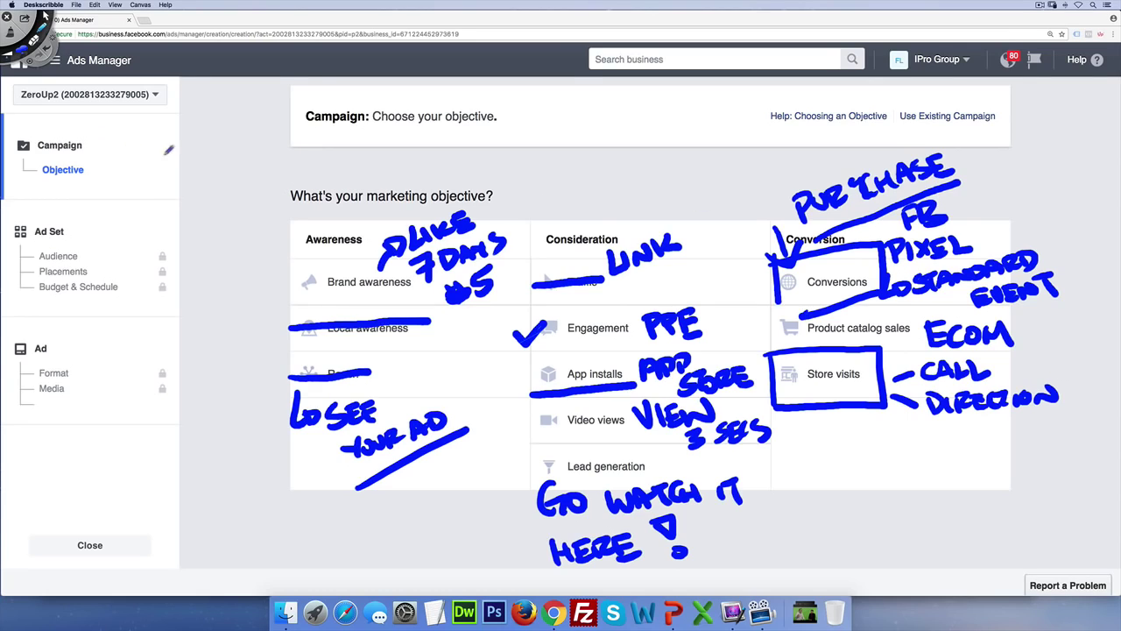
# Step: Erase all the annotations and draw a blue box around the Conversions objective
pyautogui.click(43, 14)
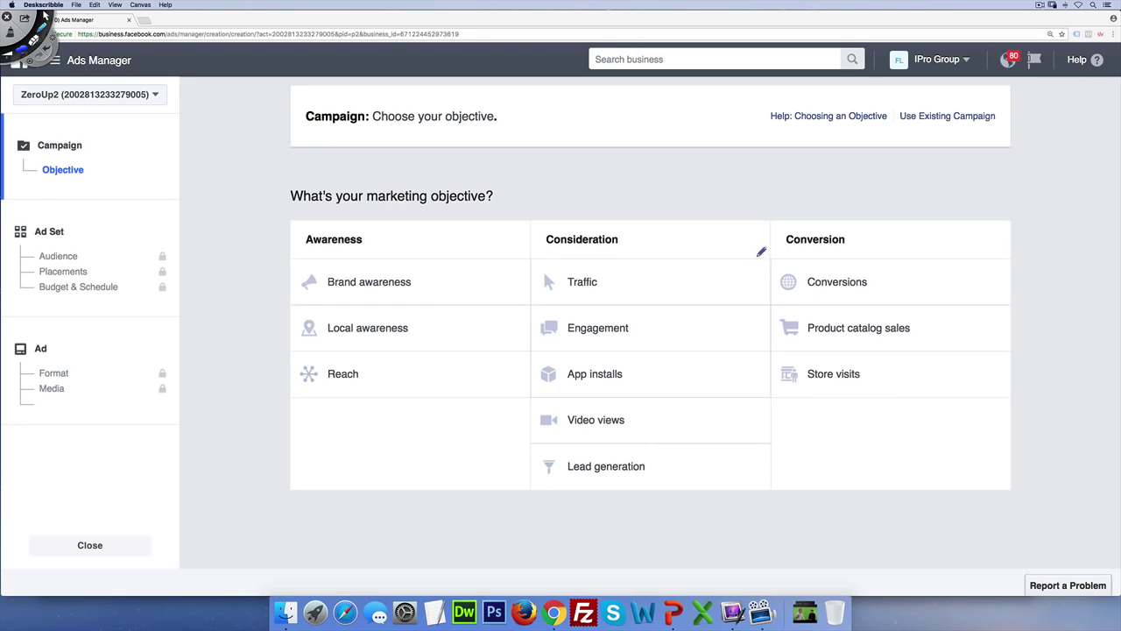
pyautogui.moveTo(768, 256)
pyautogui.mouseDown()
pyautogui.moveTo(770, 298)
pyautogui.moveTo(890, 298)
pyautogui.moveTo(890, 258)
pyautogui.moveTo(878, 253)
pyautogui.moveTo(775, 253)
pyautogui.moveTo(768, 307)
pyautogui.mouseUp()
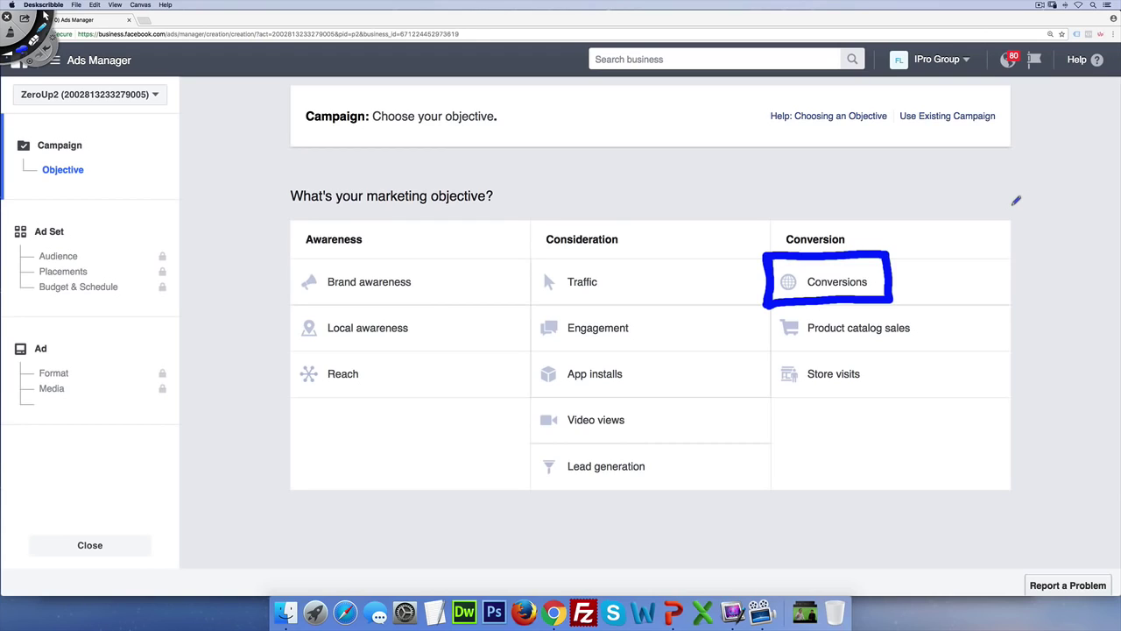
# Step: Clear the drawing and exit annotation mode, then choose Conversions as the campaign objective and highlight its campaign name
pyautogui.click(10, 33)
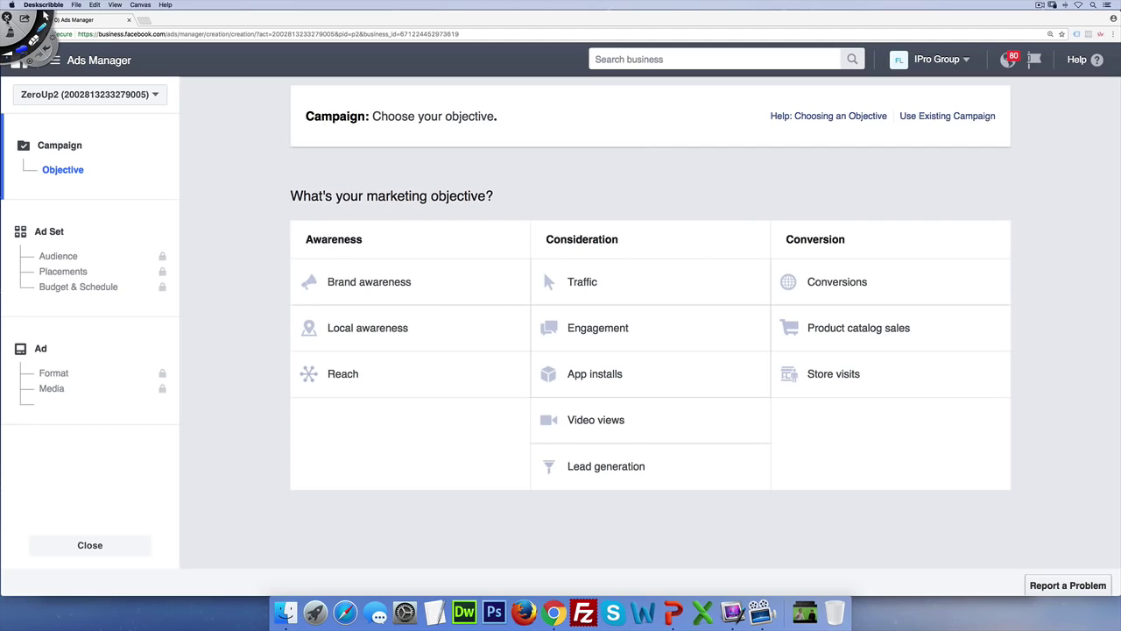
pyautogui.click(6, 16)
pyautogui.click(837, 283)
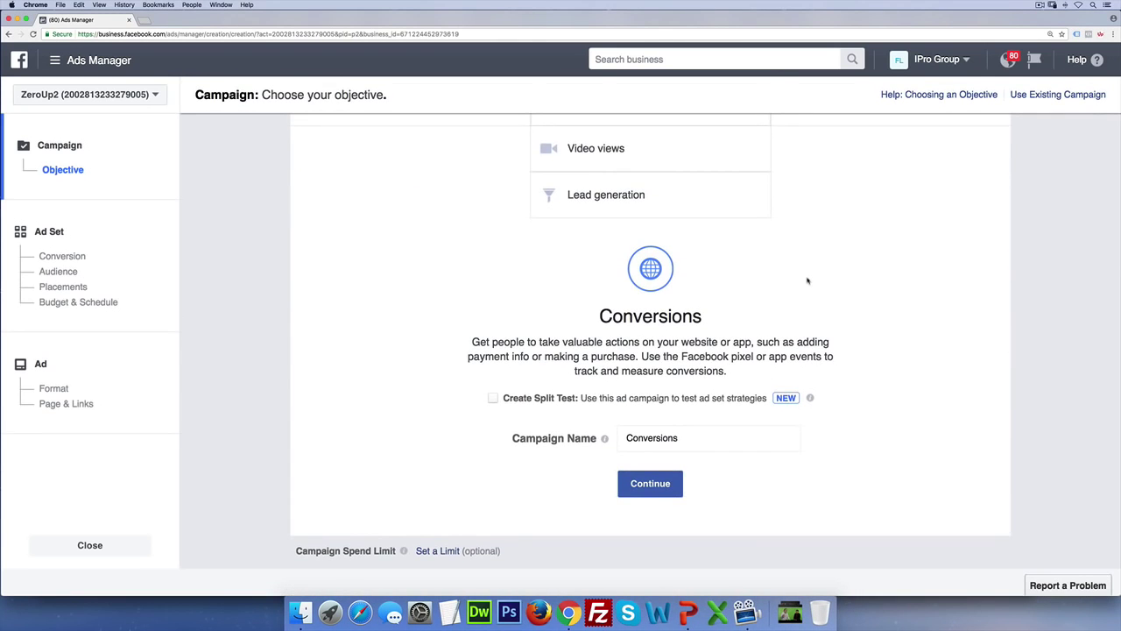
pyautogui.doubleClick(631, 438)
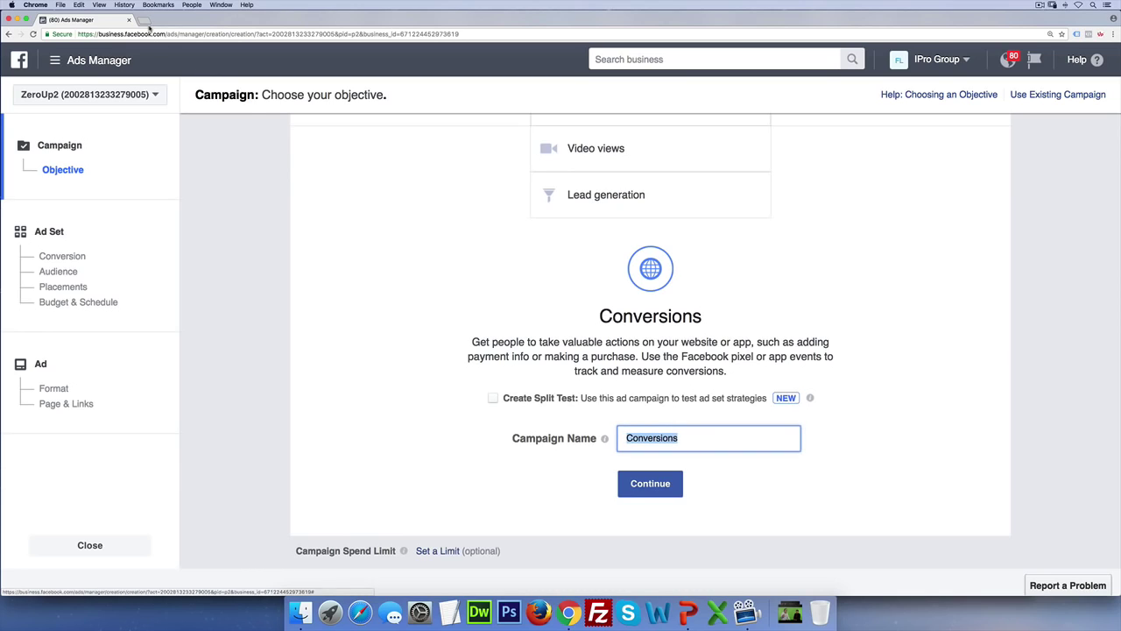
# Step: Open watchcount.com in a new browser tab
pyautogui.click(145, 20)
pyautogui.write('watchco')
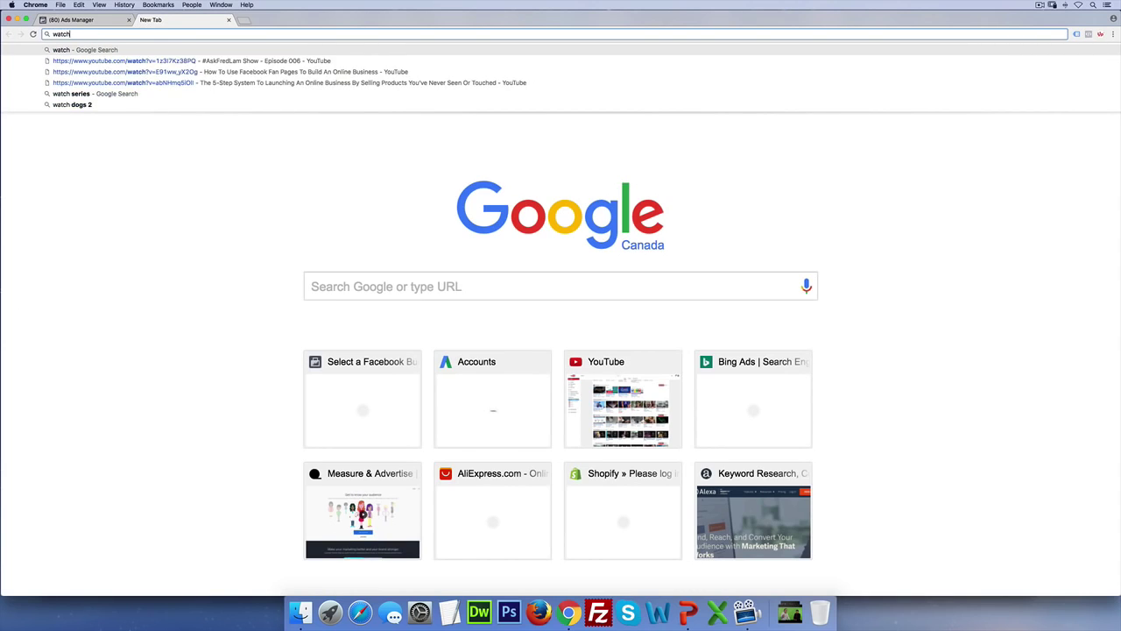
pyautogui.write('unt.com')
pyautogui.press('Return')
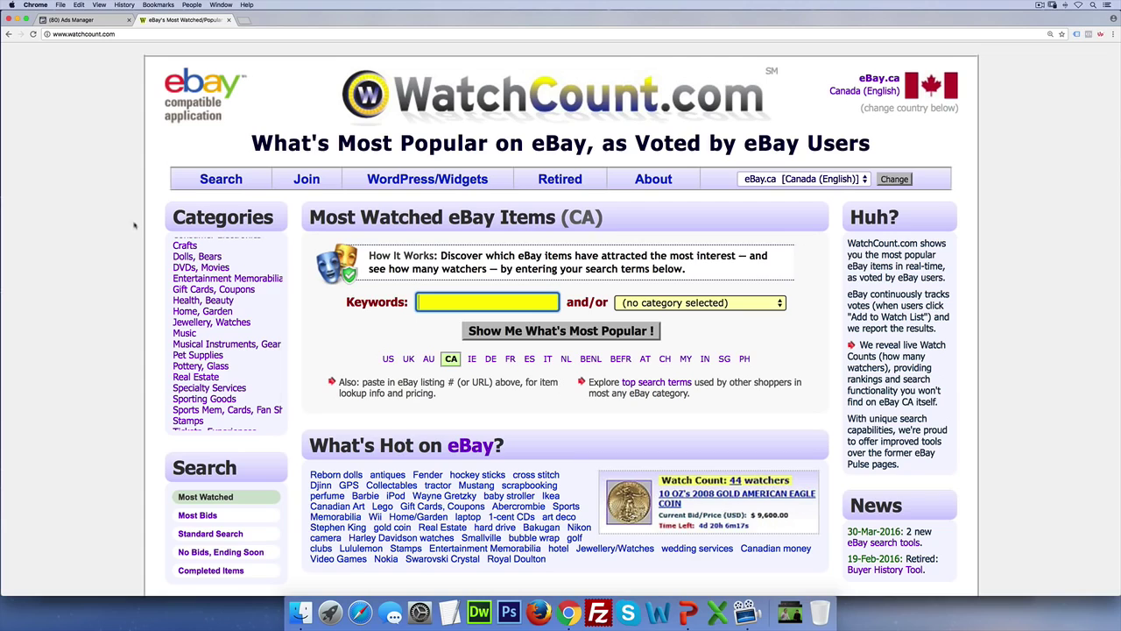
# Step: Look through the WatchCount category list for Canada and open the Home, Garden category
pyautogui.scroll(-2, 249, 326)
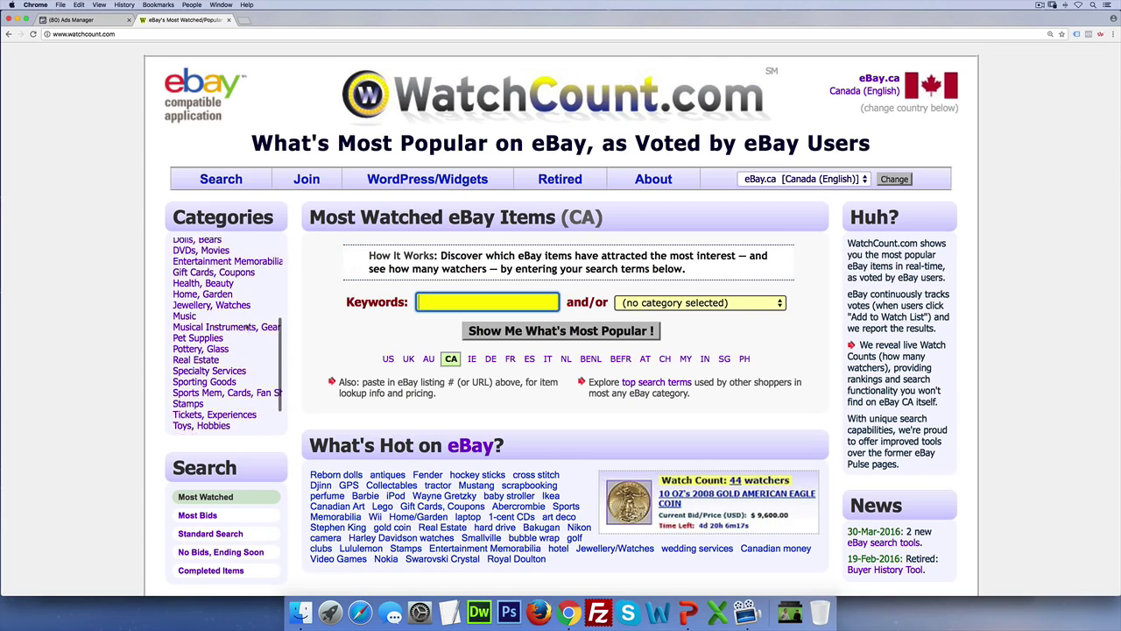
pyautogui.scroll(6, 249, 326)
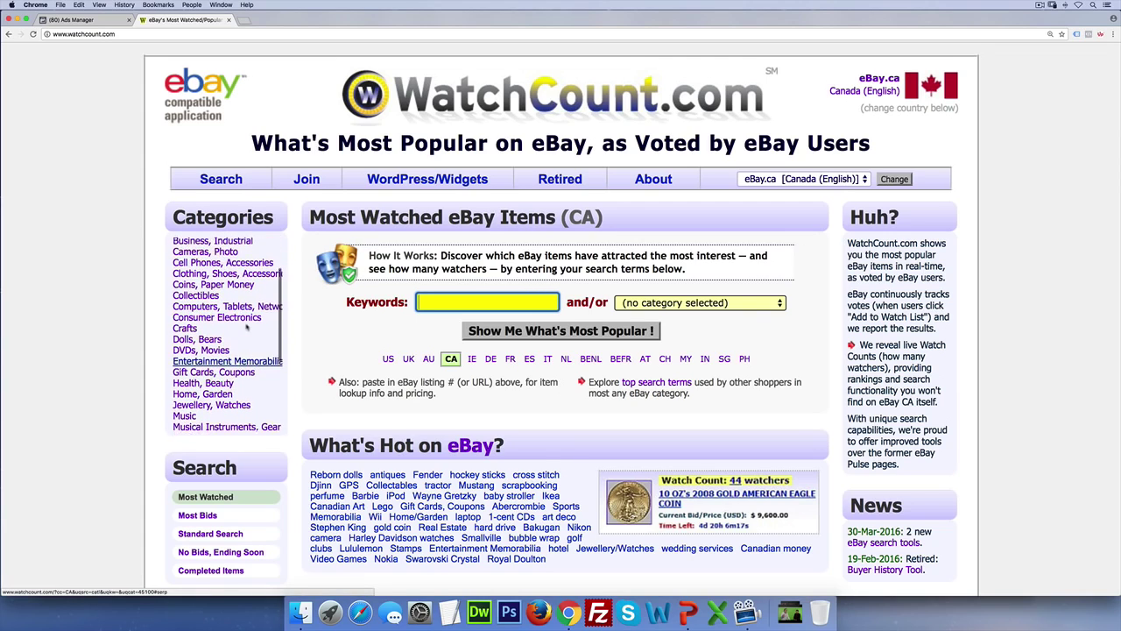
pyautogui.scroll(4, 249, 326)
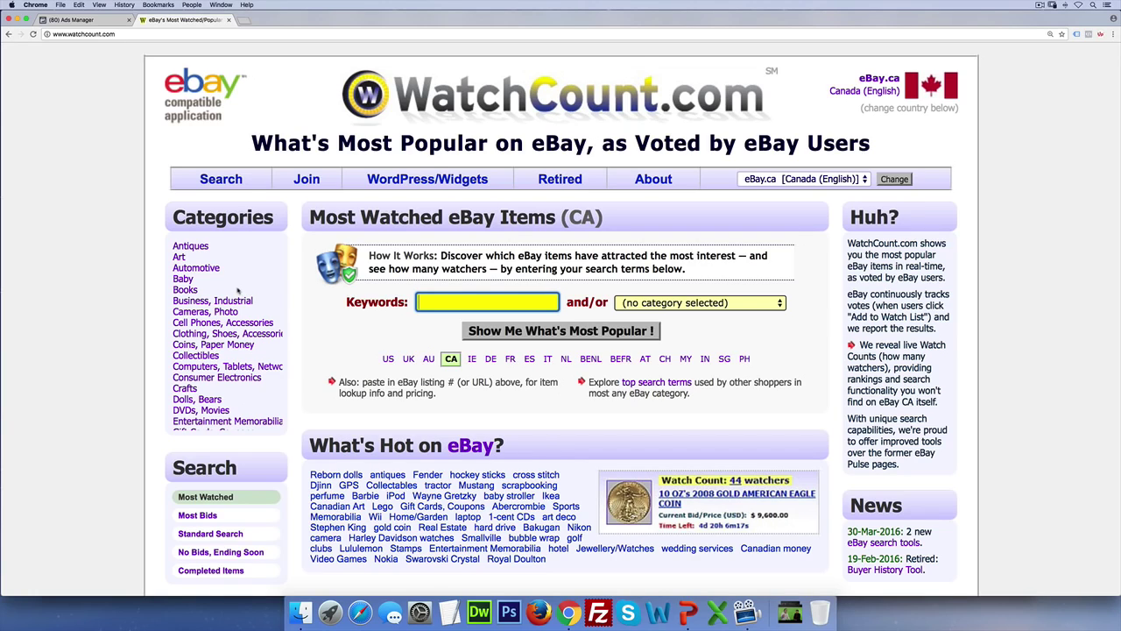
pyautogui.scroll(-5, 237, 291)
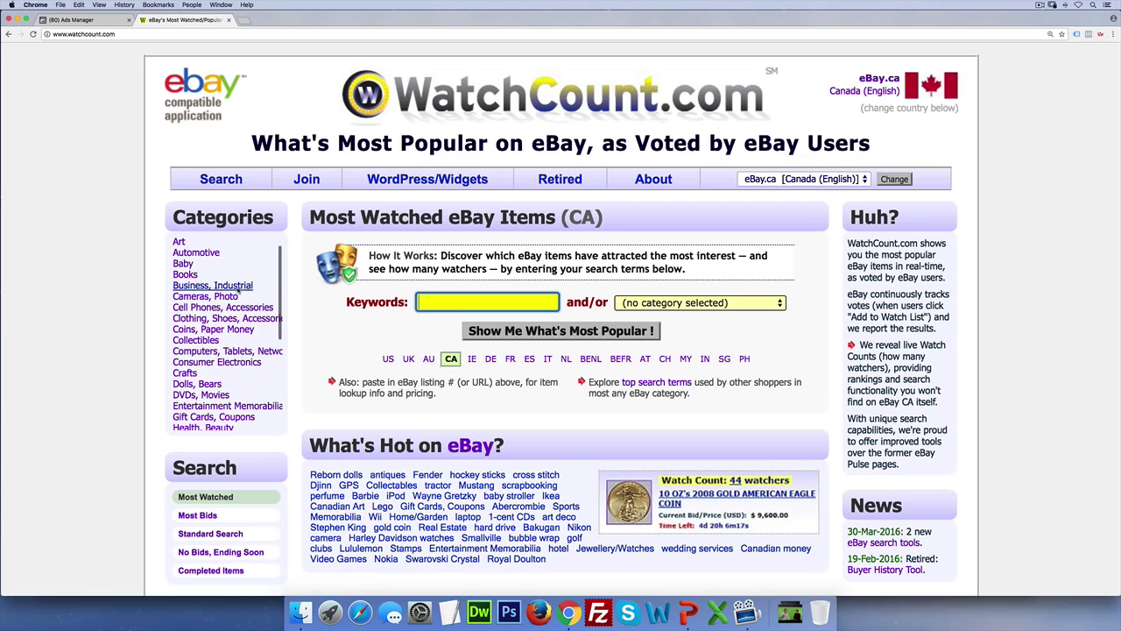
pyautogui.scroll(5, 236, 290)
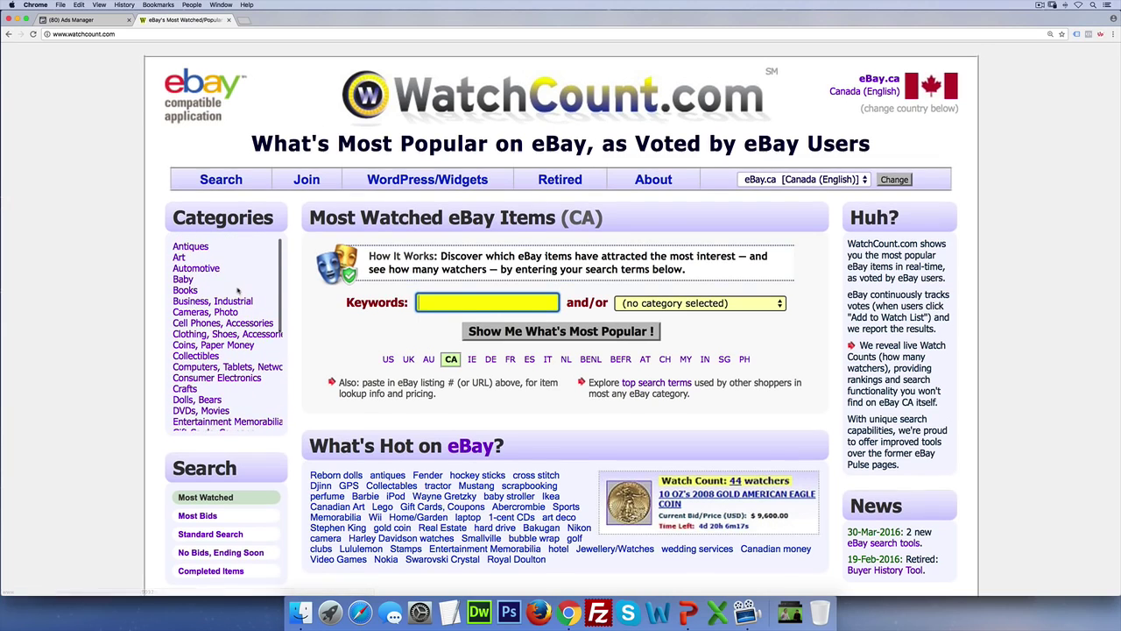
pyautogui.scroll(-3, 237, 291)
pyautogui.scroll(-3, 237, 292)
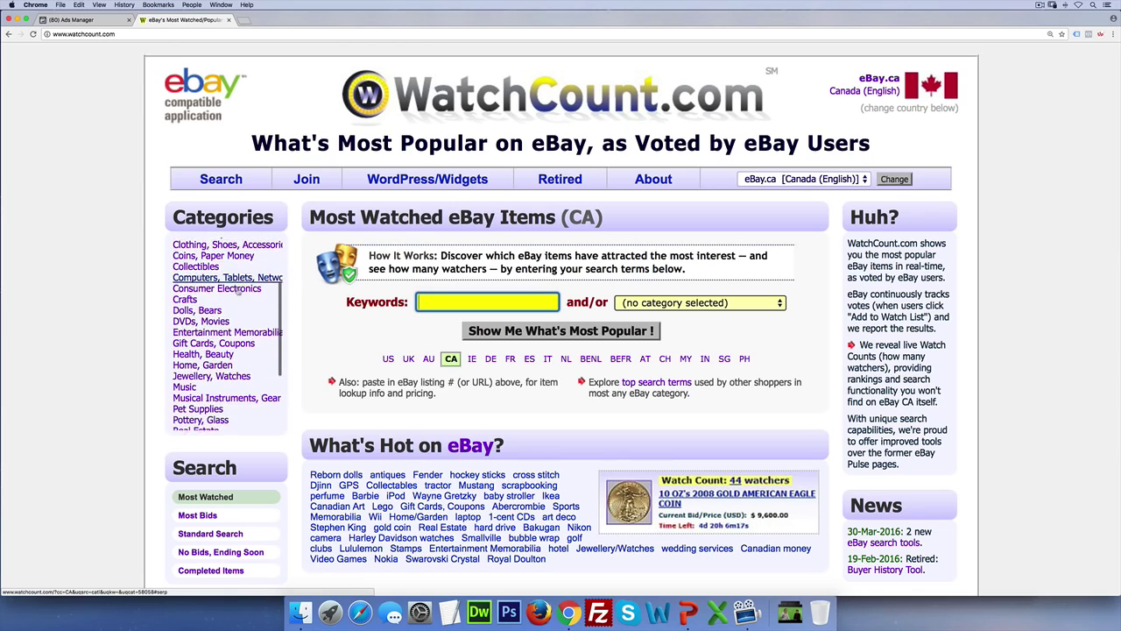
pyautogui.click(214, 364)
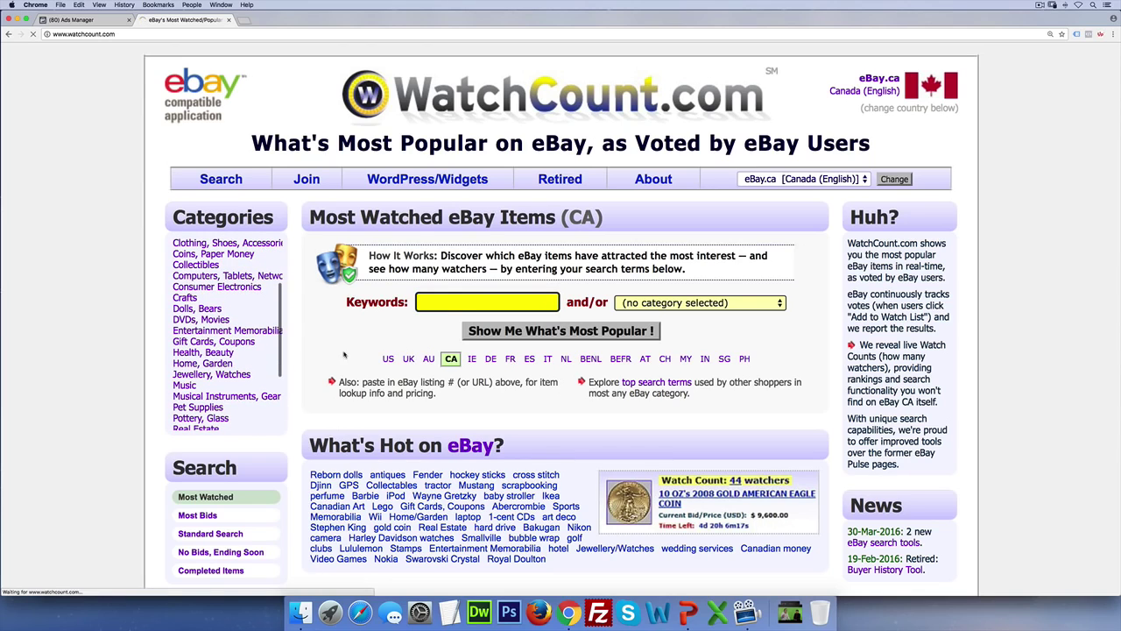
# Step: Switch WatchCount to the US marketplace and open its Home, Garden category
pyautogui.click(388, 358)
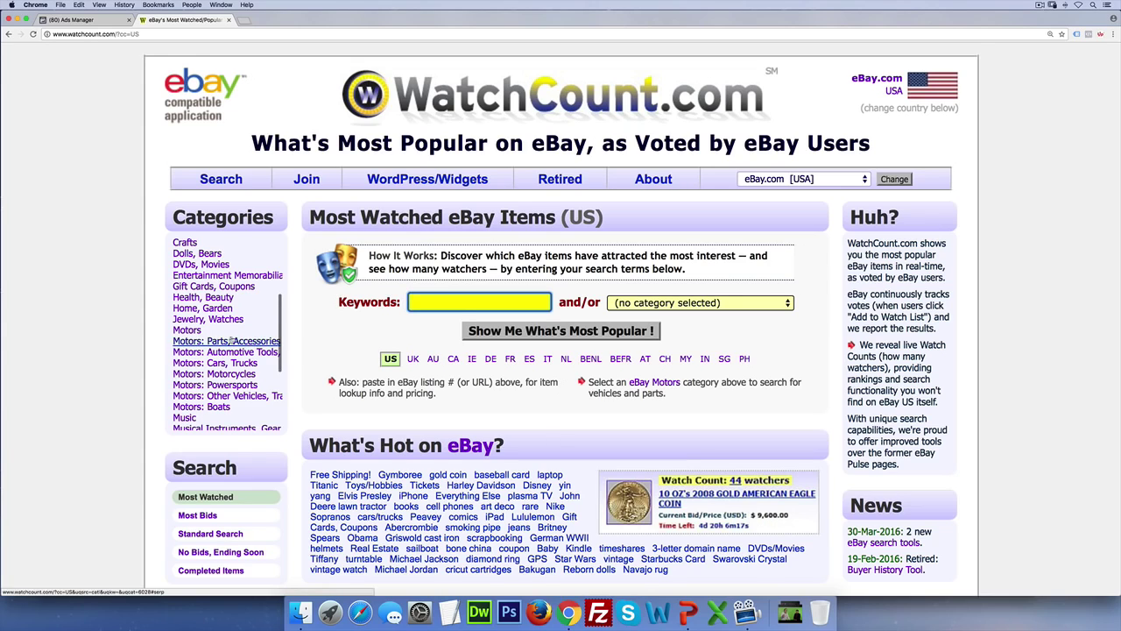
pyautogui.scroll(-1, 236, 333)
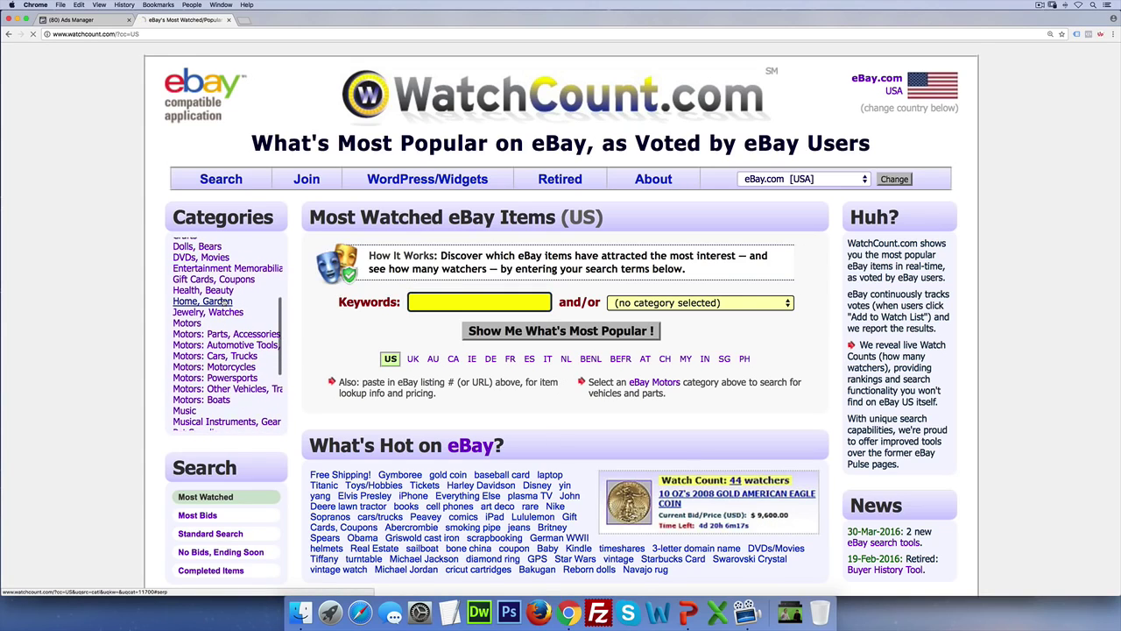
pyautogui.click(219, 312)
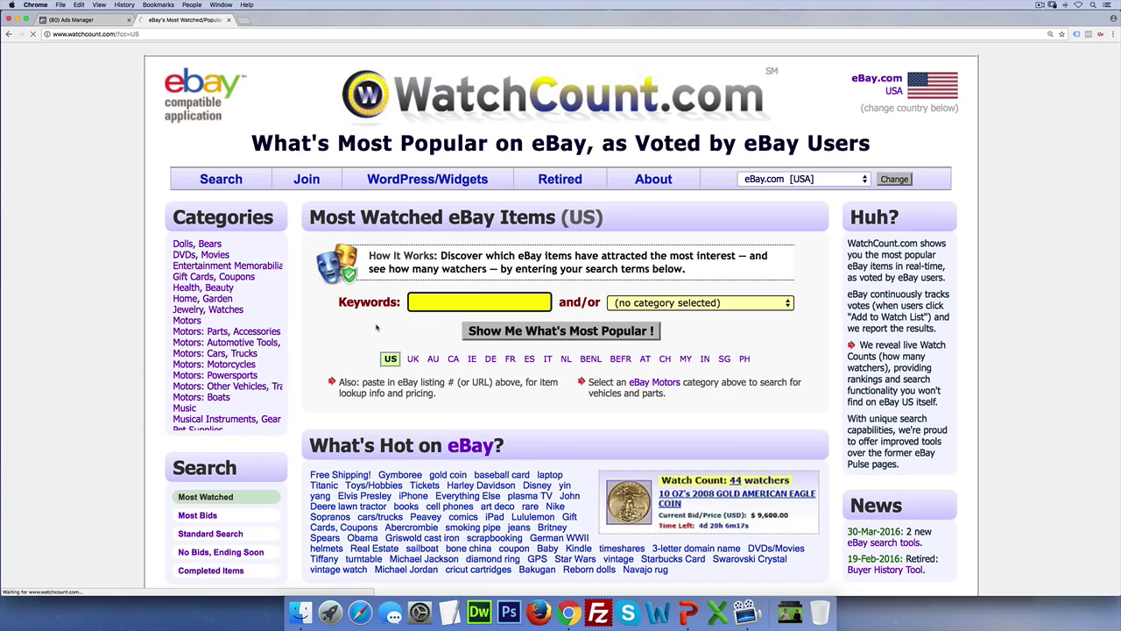
# Step: Find the Tactical Police SWAT LED flashlight among the most watched items and highlight its past sales figure
pyautogui.scroll(-5, 377, 327)
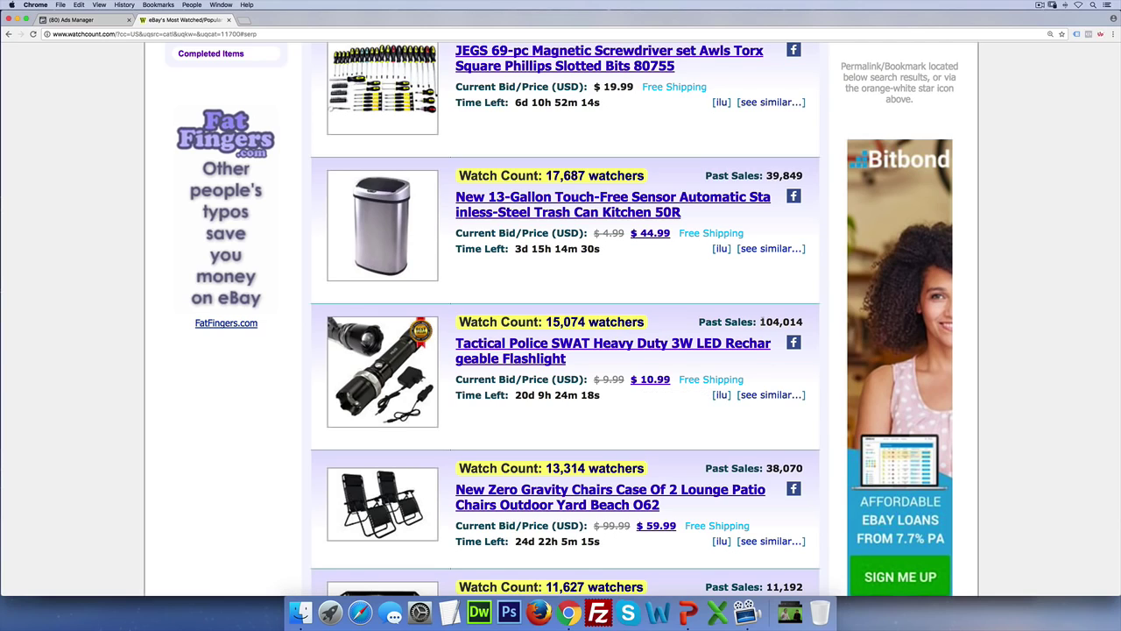
pyautogui.moveTo(759, 322); pyautogui.dragTo(803, 323)
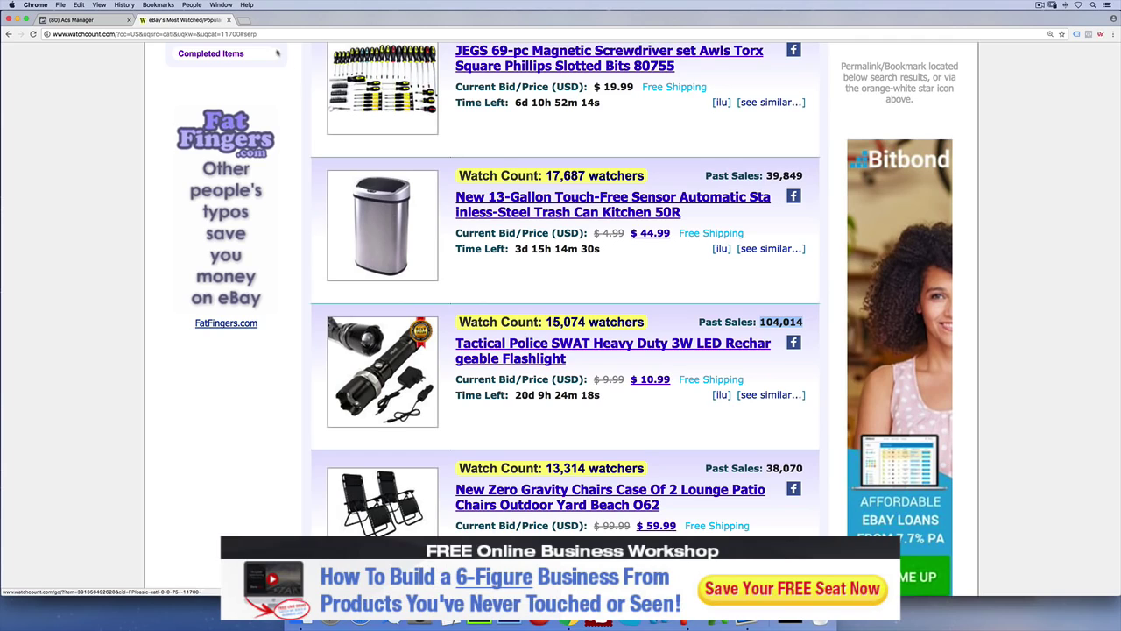
# Step: Open aliexpress.com in a new browser tab
pyautogui.press('super+t')
pyautogui.write('aliexpress.com')
pyautogui.press('Return')
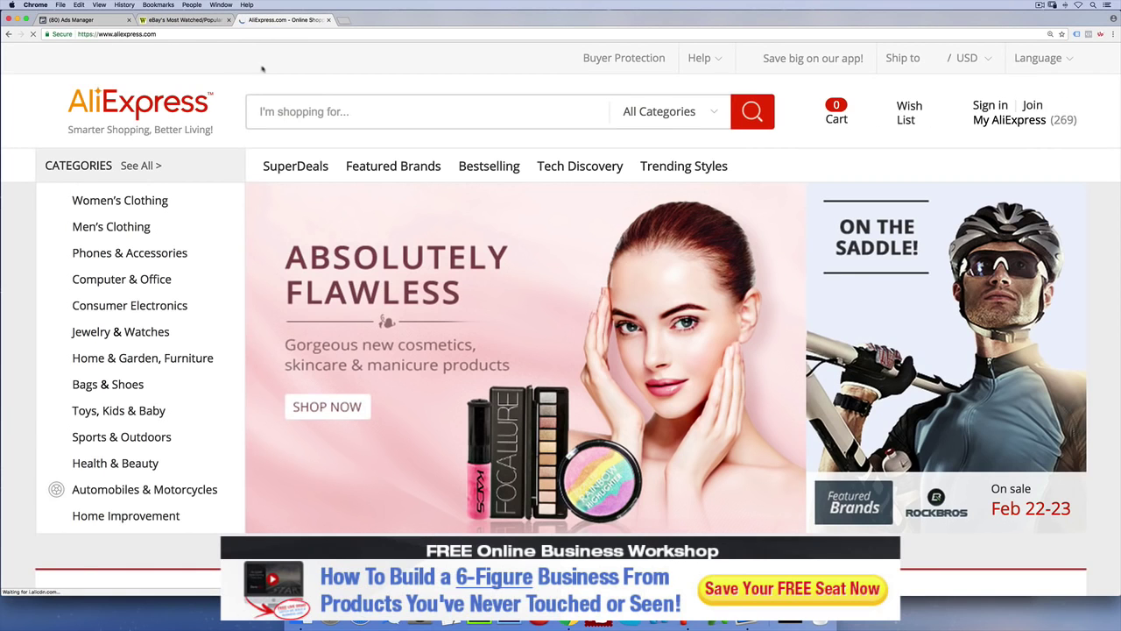
# Step: Search AliExpress for "tactical led flashlight" and look over the first product results
pyautogui.click(289, 111)
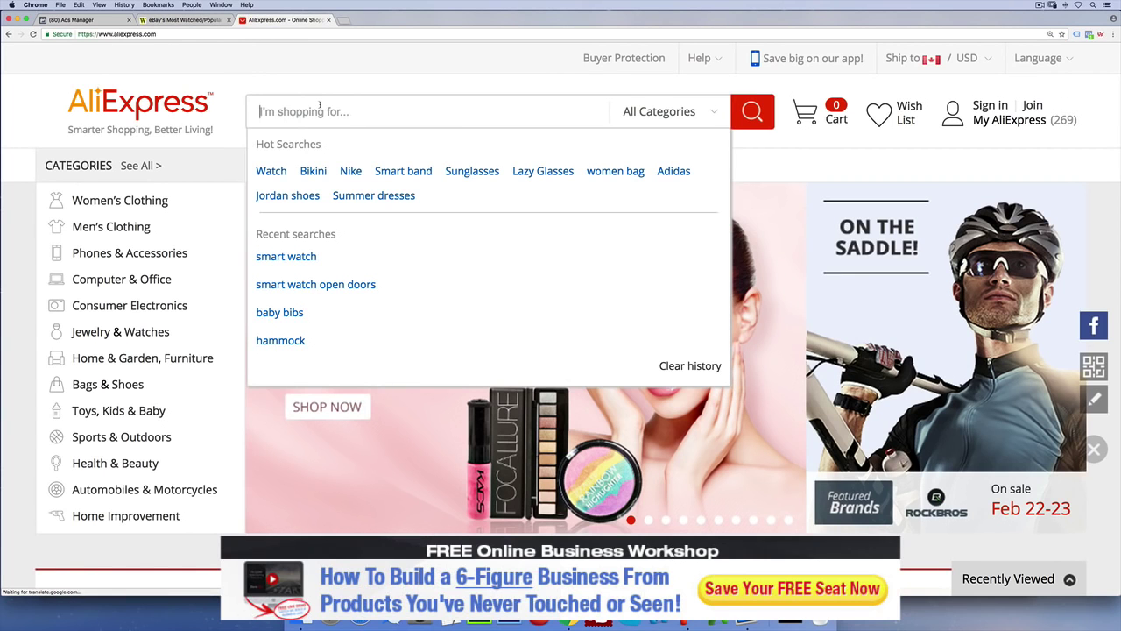
pyautogui.write('t')
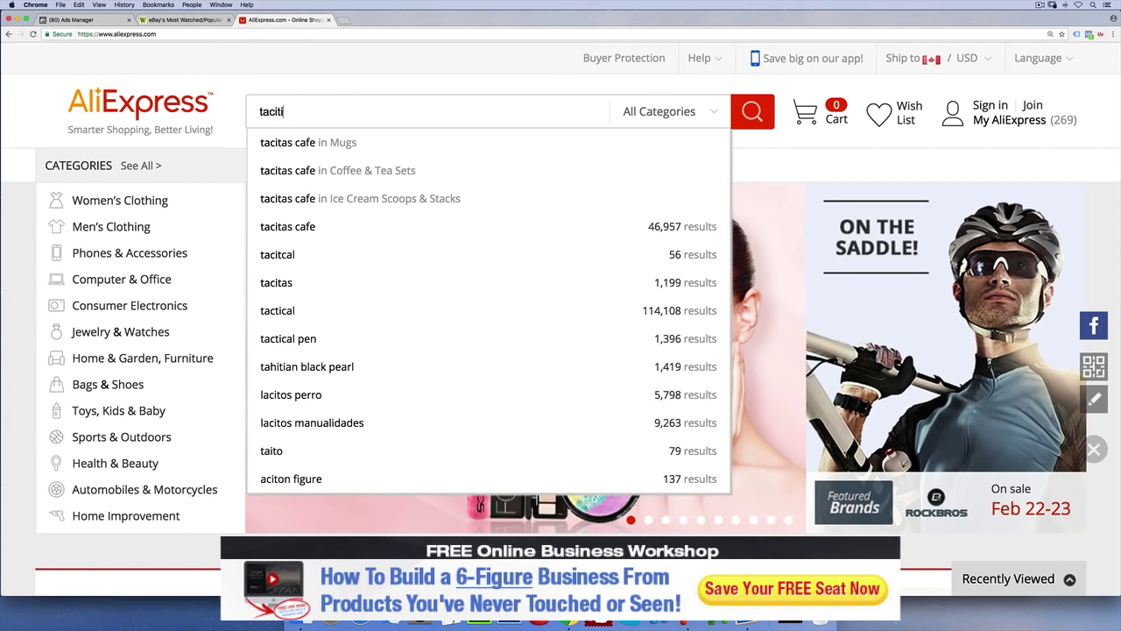
pyautogui.write('actical led flashlight')
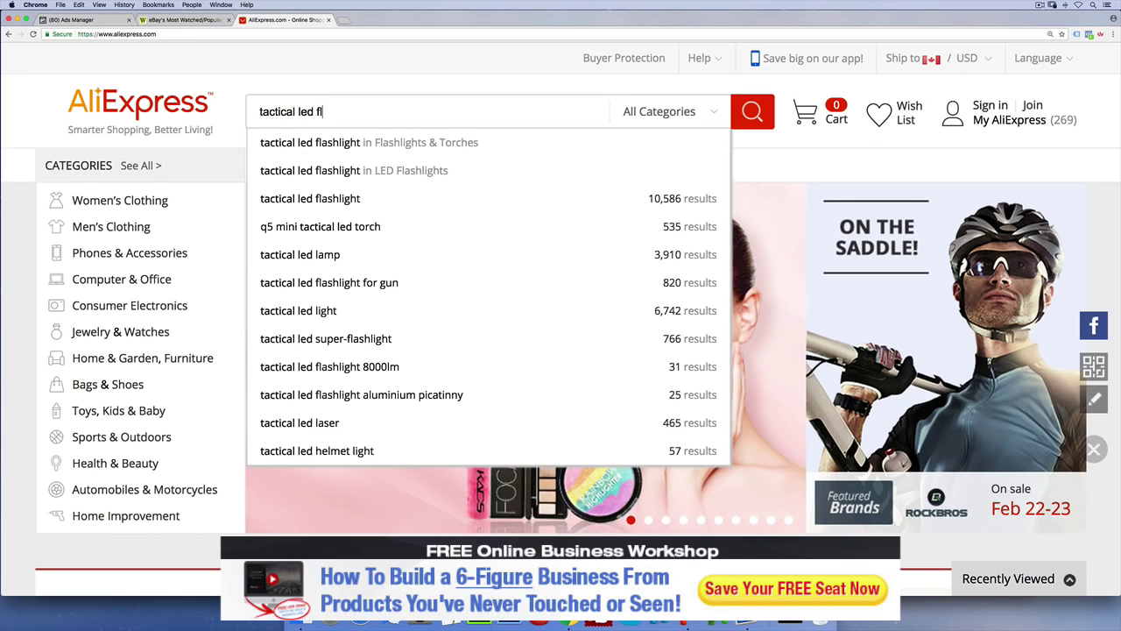
pyautogui.press('Return')
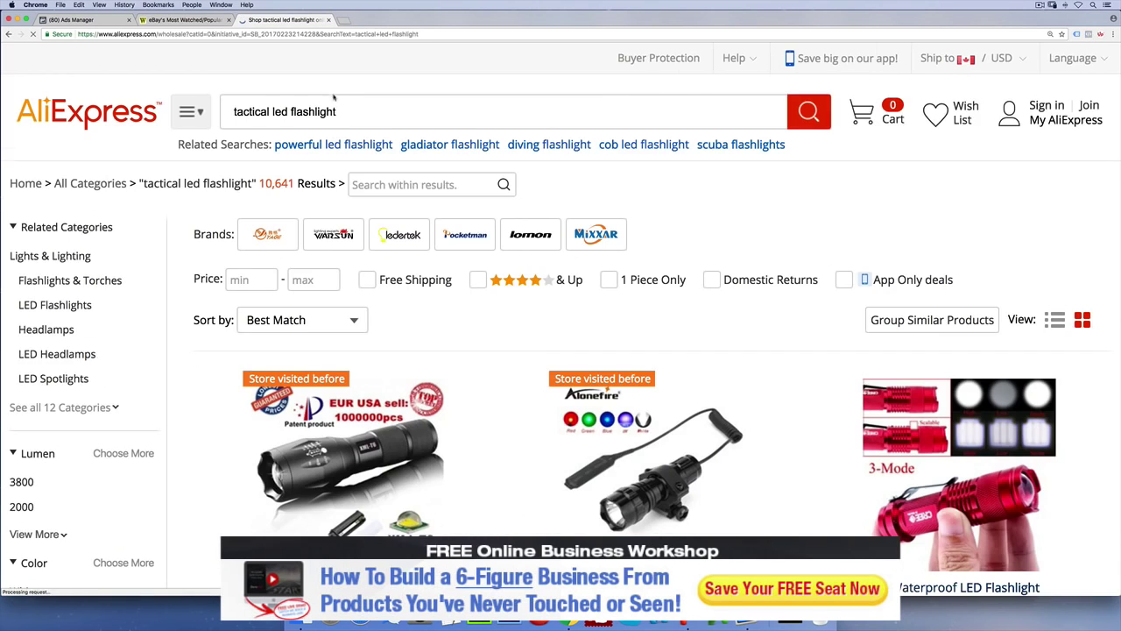
pyautogui.scroll(-2, 392, 220)
pyautogui.scroll(-2, 392, 220)
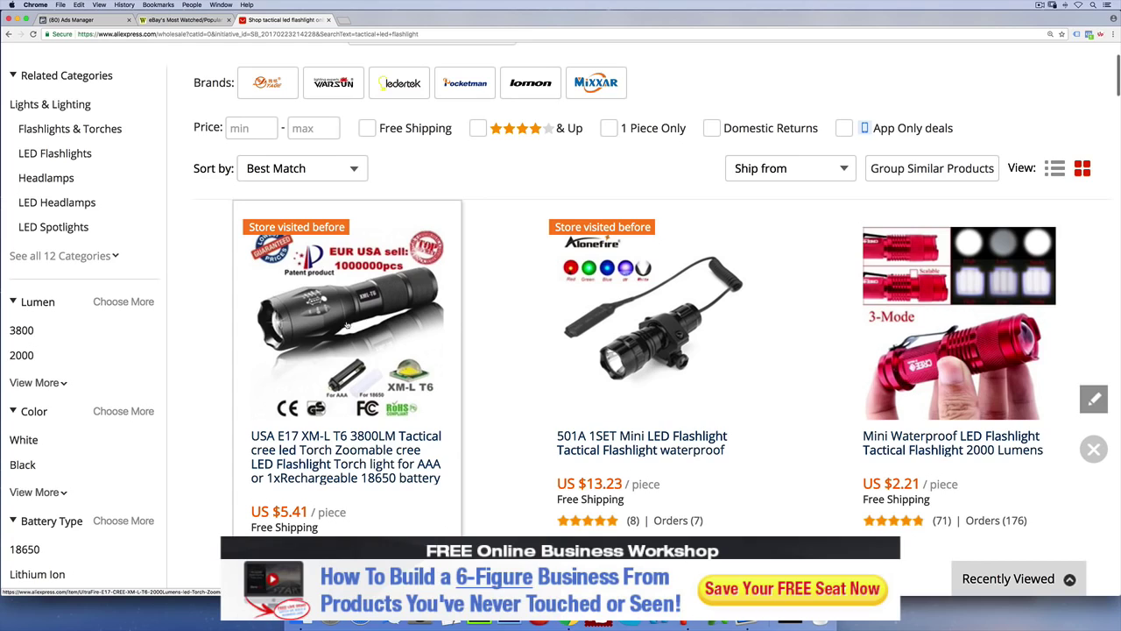
# Step: Look through the AliExpress tactical flashlight results and compare them with the flashlight listing on WatchCount
pyautogui.scroll(-1, 352, 324)
pyautogui.scroll(-5, 504, 304)
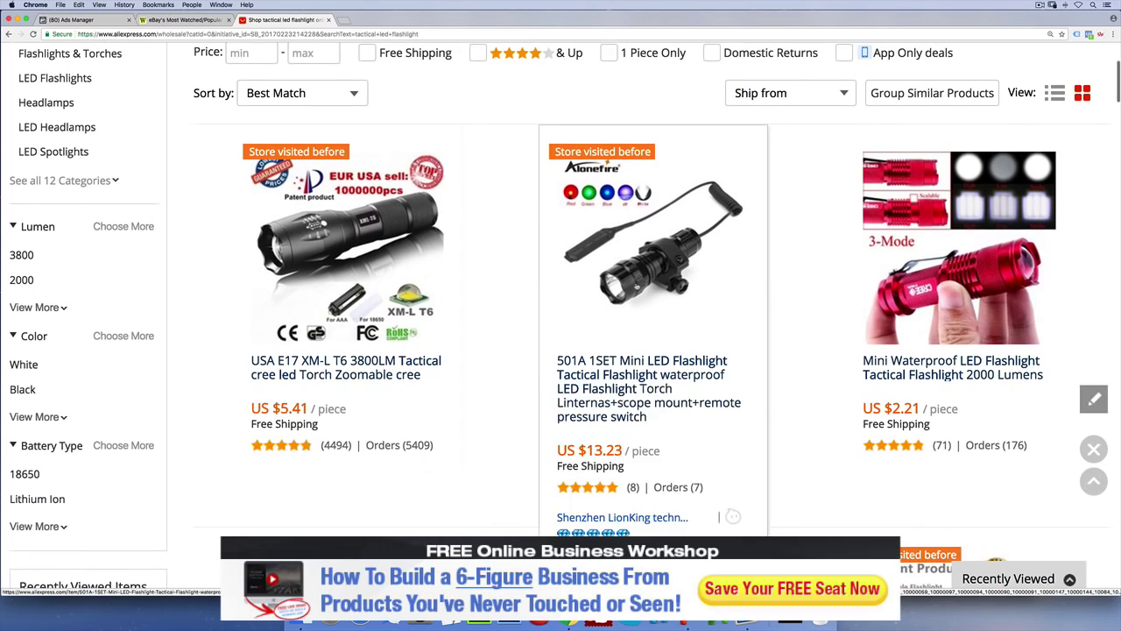
pyautogui.scroll(-4, 504, 304)
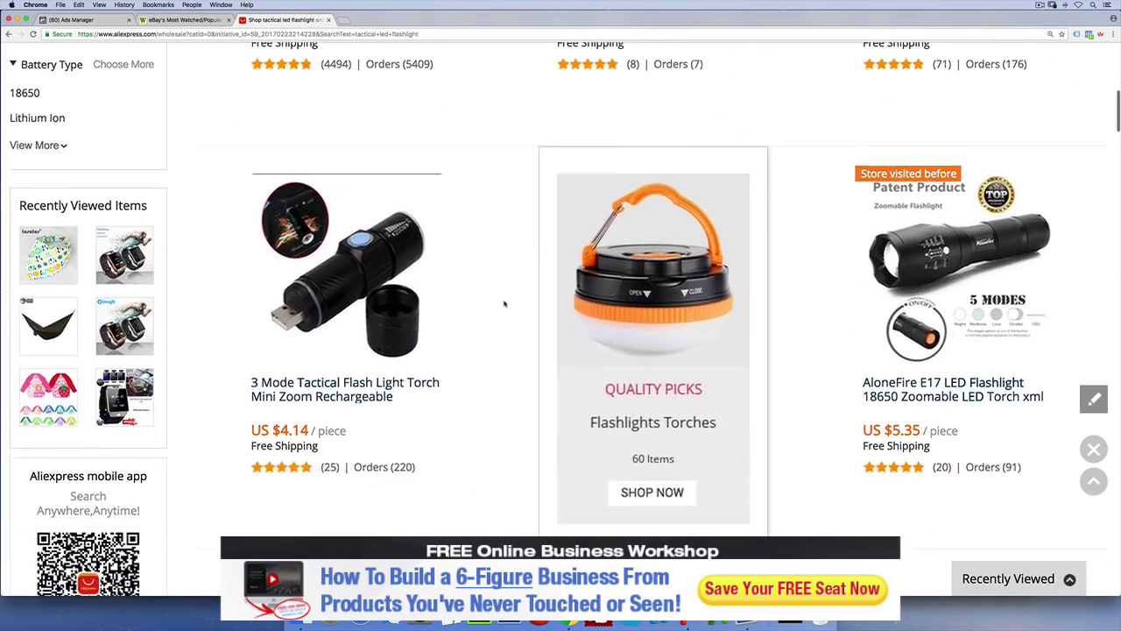
pyautogui.scroll(7, 503, 300)
pyautogui.scroll(-18, 422, 233)
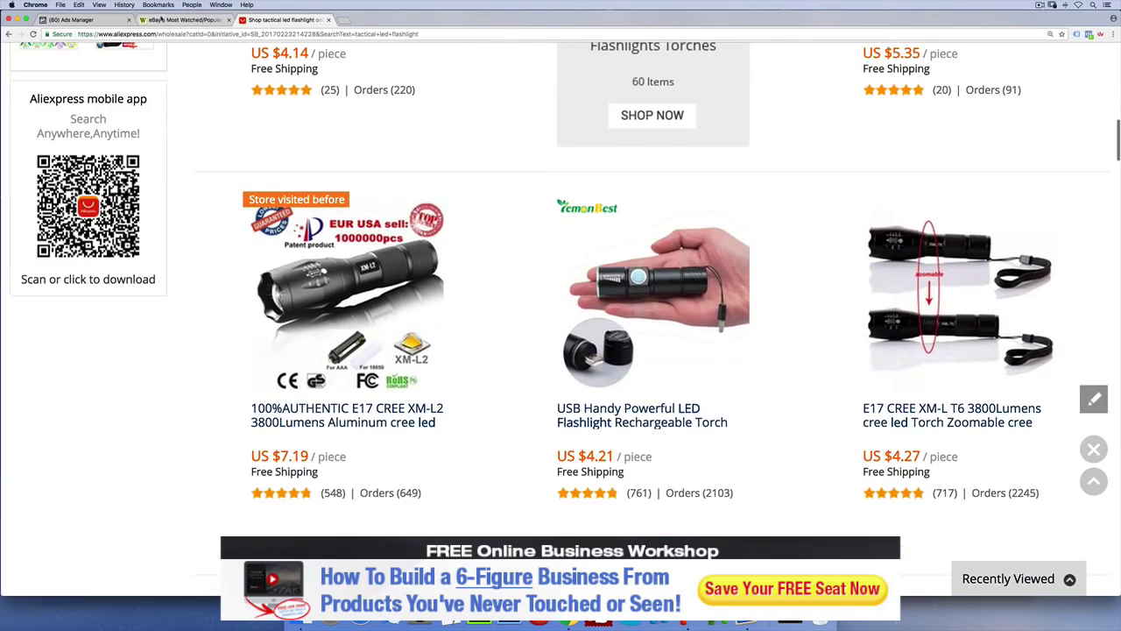
pyautogui.hotkey('ctrl', 'shift', 'Tab')
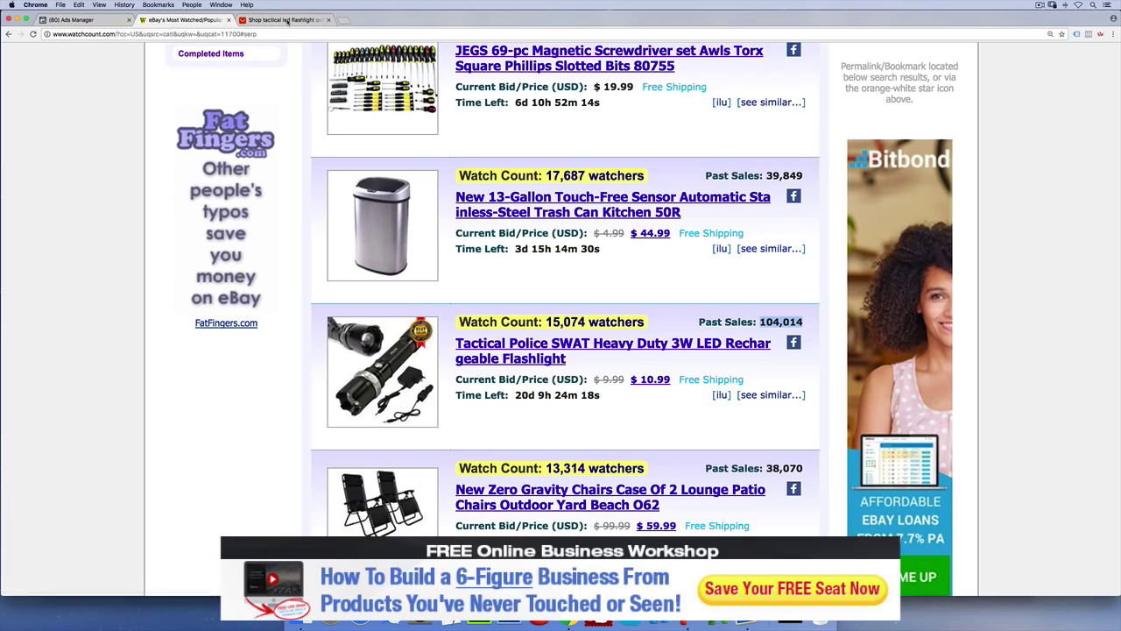
pyautogui.hotkey('ctrl', 'Tab')
pyautogui.scroll(7, 399, 207)
pyautogui.scroll(10, 399, 206)
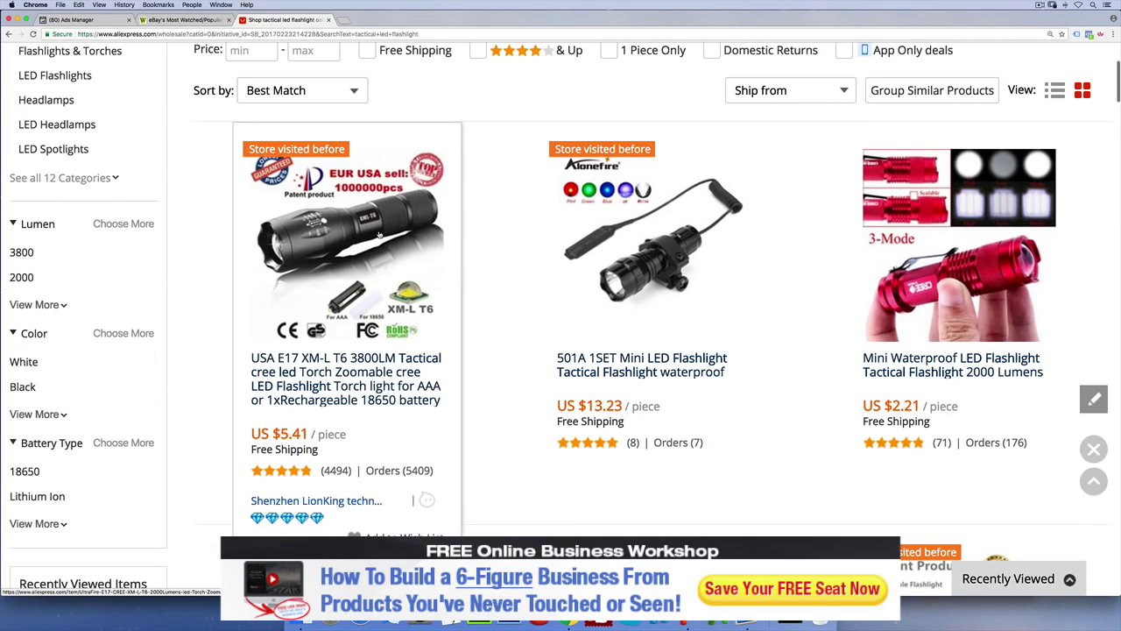
# Step: Open the USA E17 XM-L T6 3800LM tactical flashlight product and check its price and shipping details
pyautogui.click(396, 235)
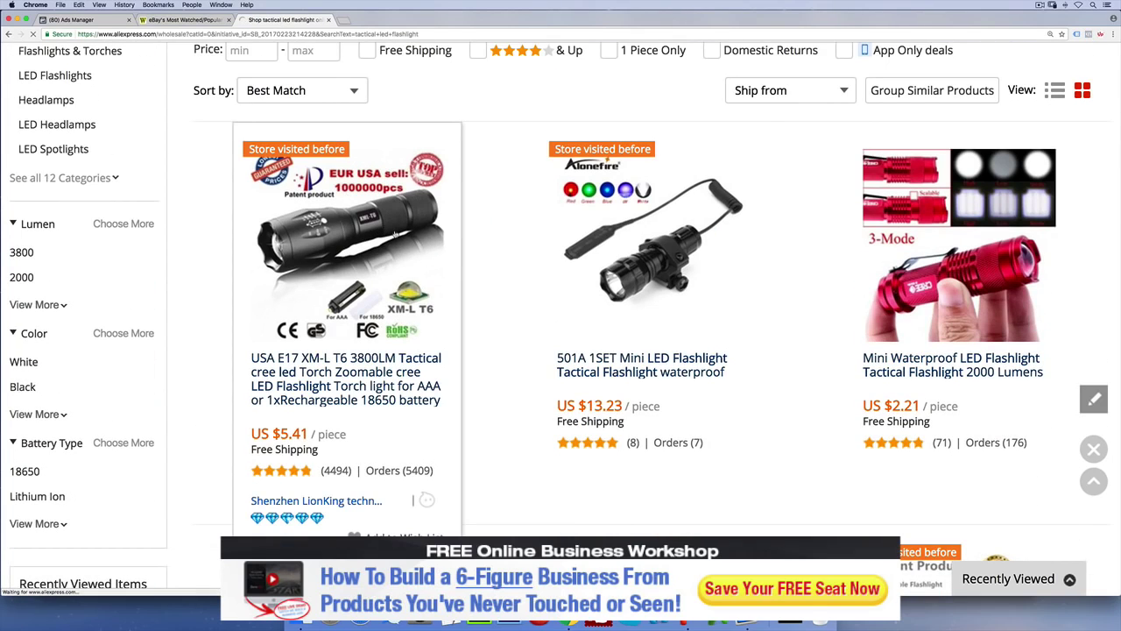
pyautogui.scroll(-2, 698, 181)
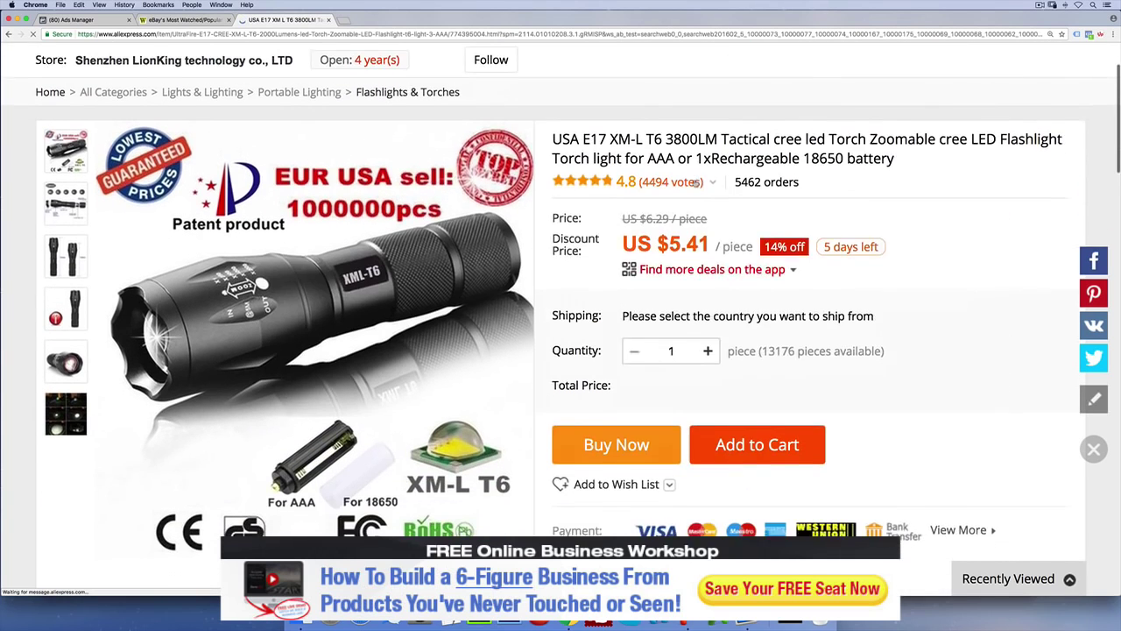
pyautogui.scroll(-1, 698, 181)
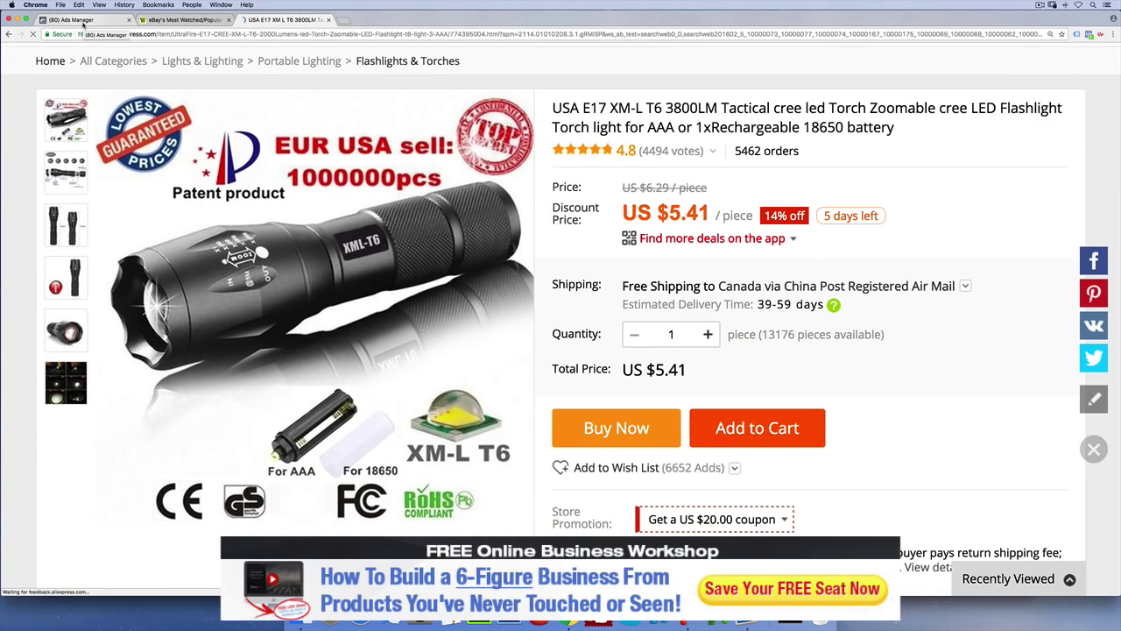
# Step: Switch to Ads Manager, name the campaign "Tactical Flashlight Conversions" and continue to the ad set settings
pyautogui.click(83, 25)
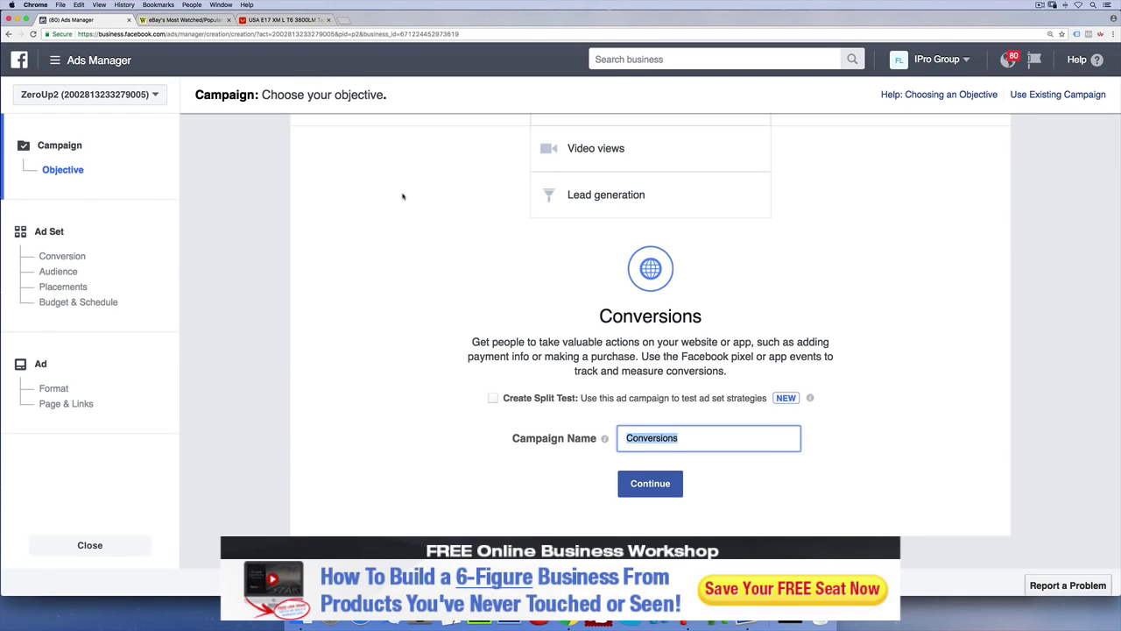
pyautogui.scroll(-1, 404, 197)
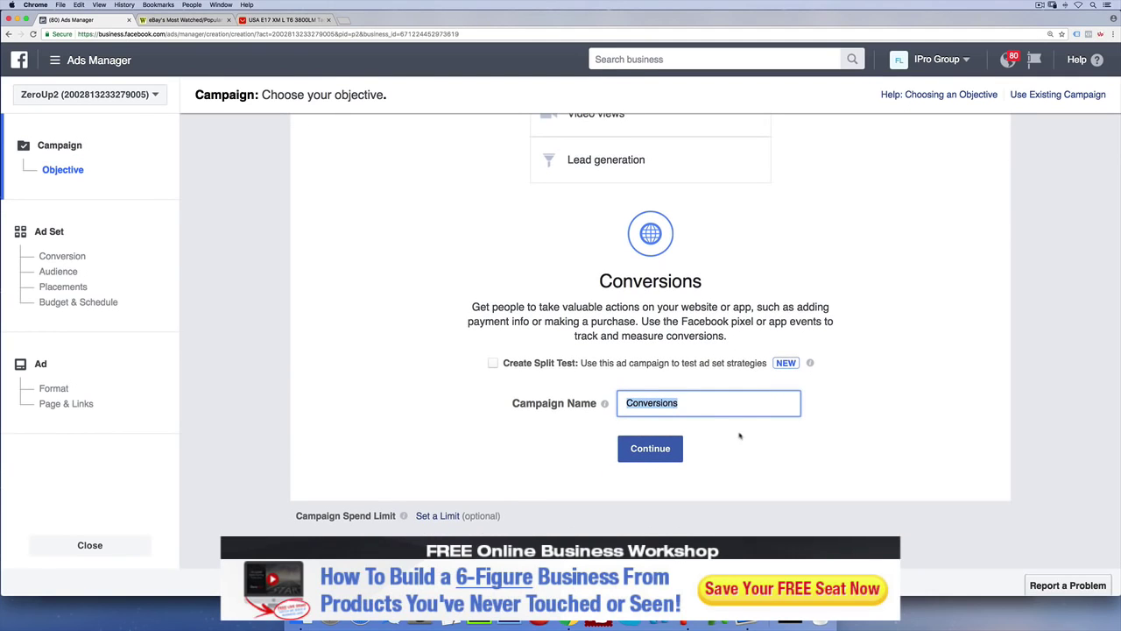
pyautogui.write('Tactical Flashlight Conversions')
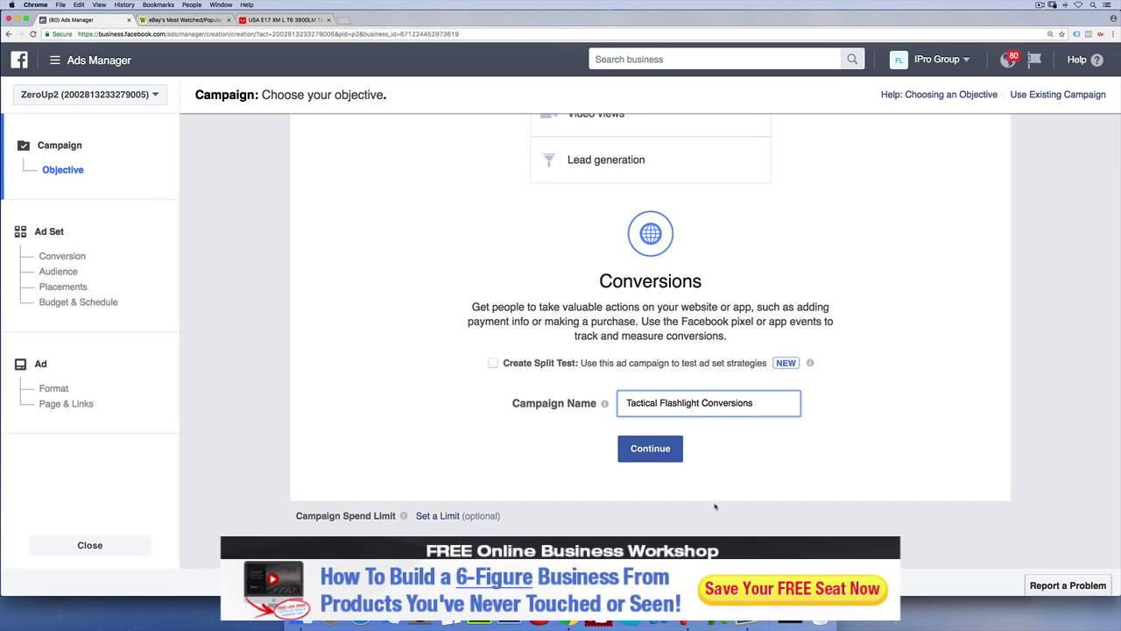
pyautogui.click(653, 448)
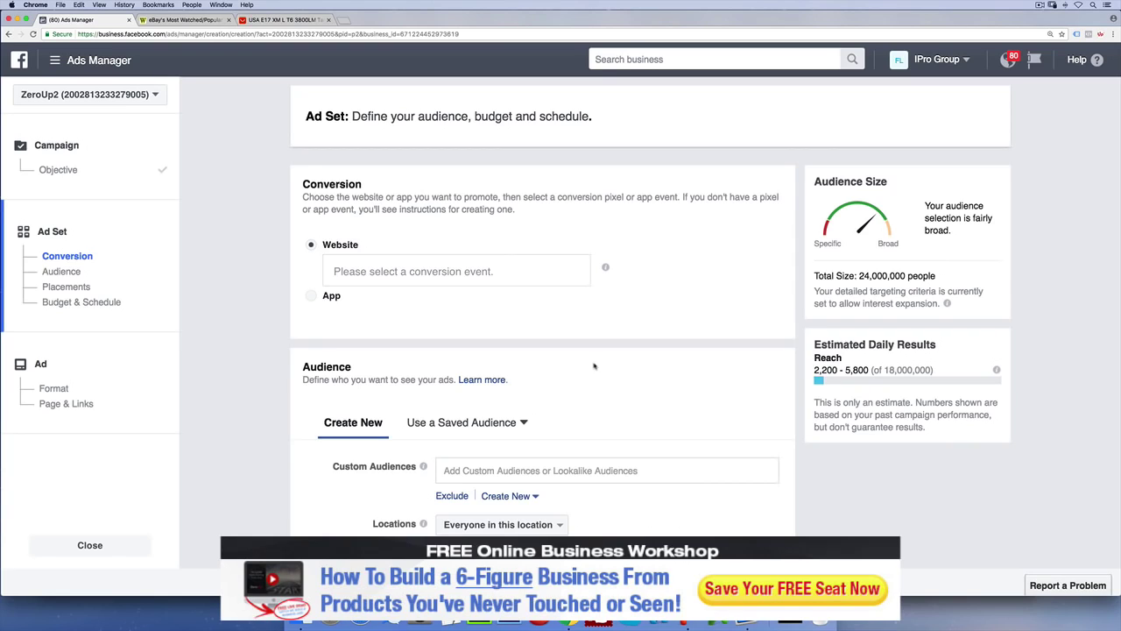
# Step: Review the available website conversion events and set the ad set's conversion event to Purchase
pyautogui.click(481, 271)
pyautogui.click(383, 303)
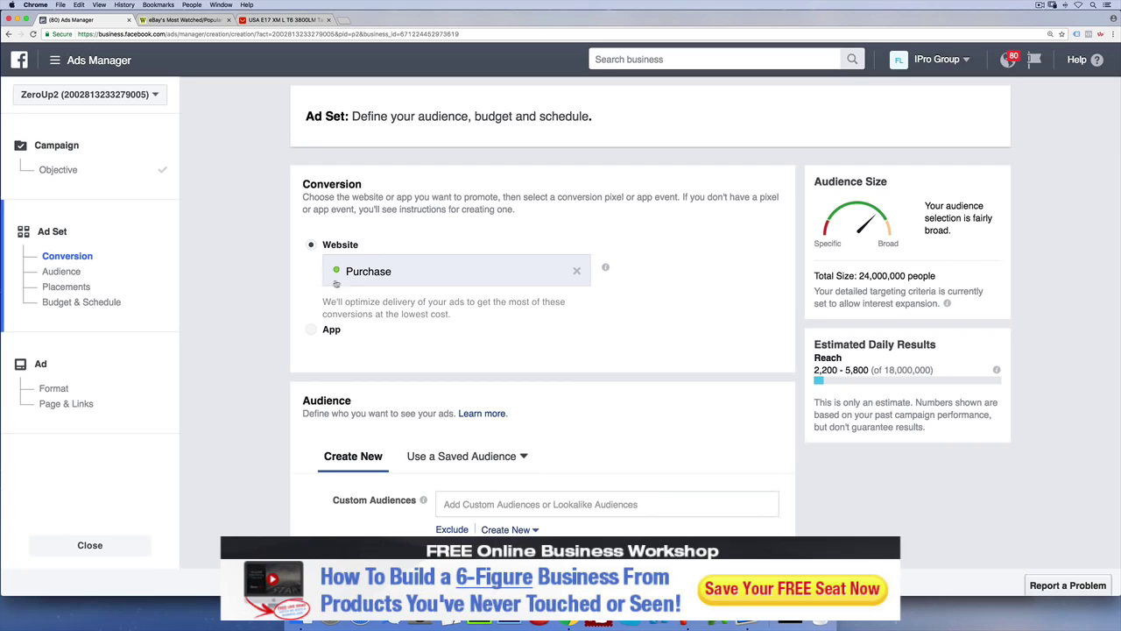
pyautogui.moveTo(334, 279); pyautogui.dragTo(391, 273)
pyautogui.click(576, 270)
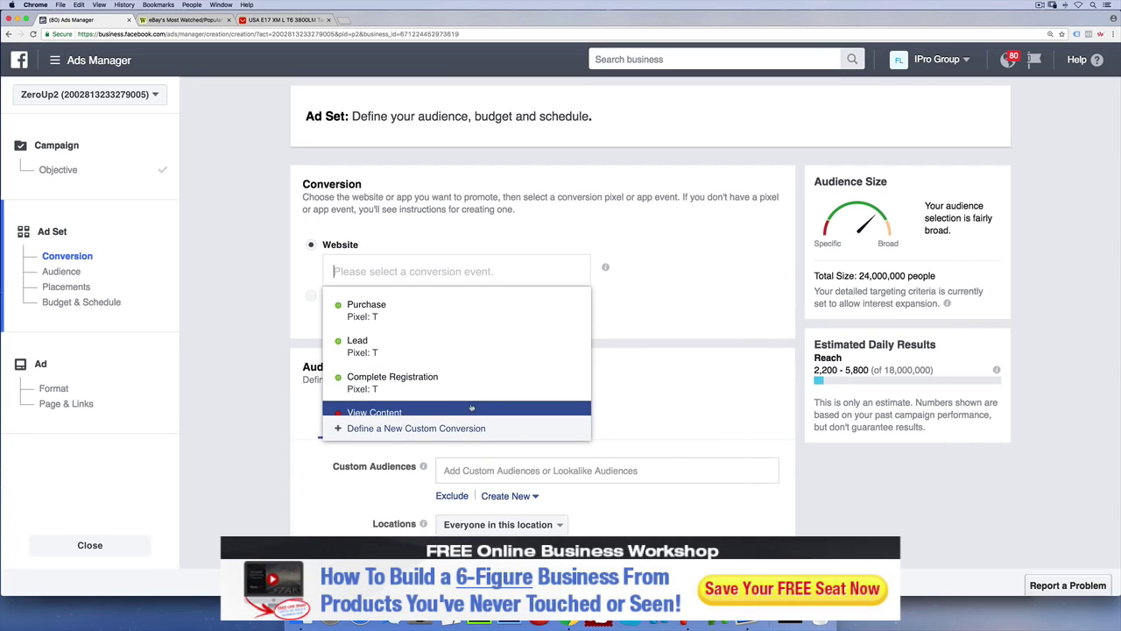
pyautogui.scroll(-1, 472, 407)
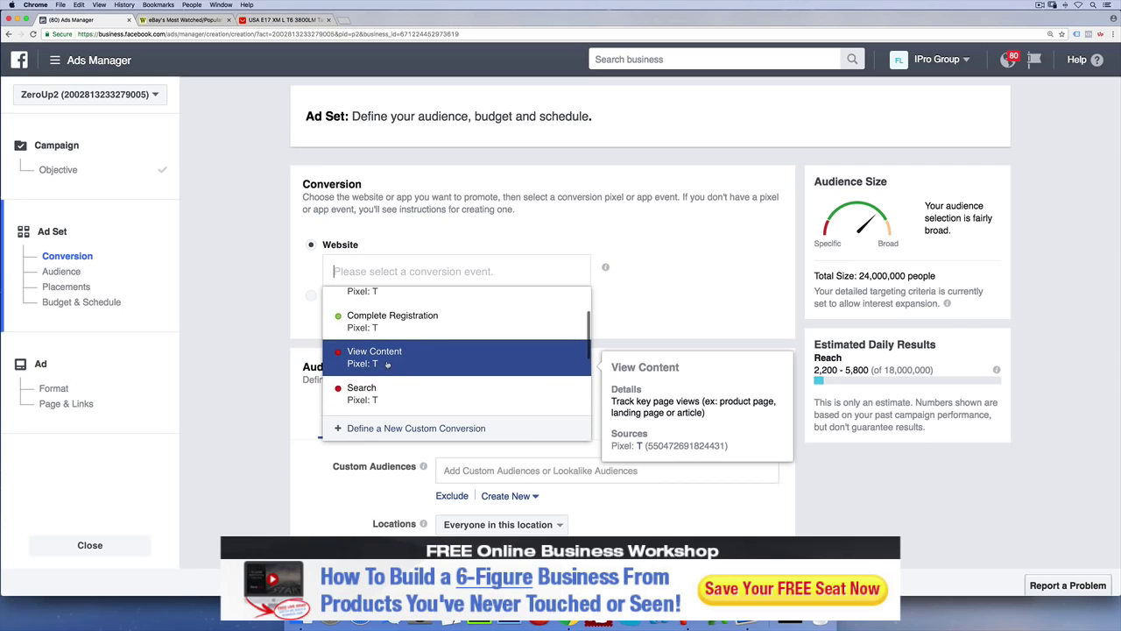
pyautogui.scroll(-3, 388, 363)
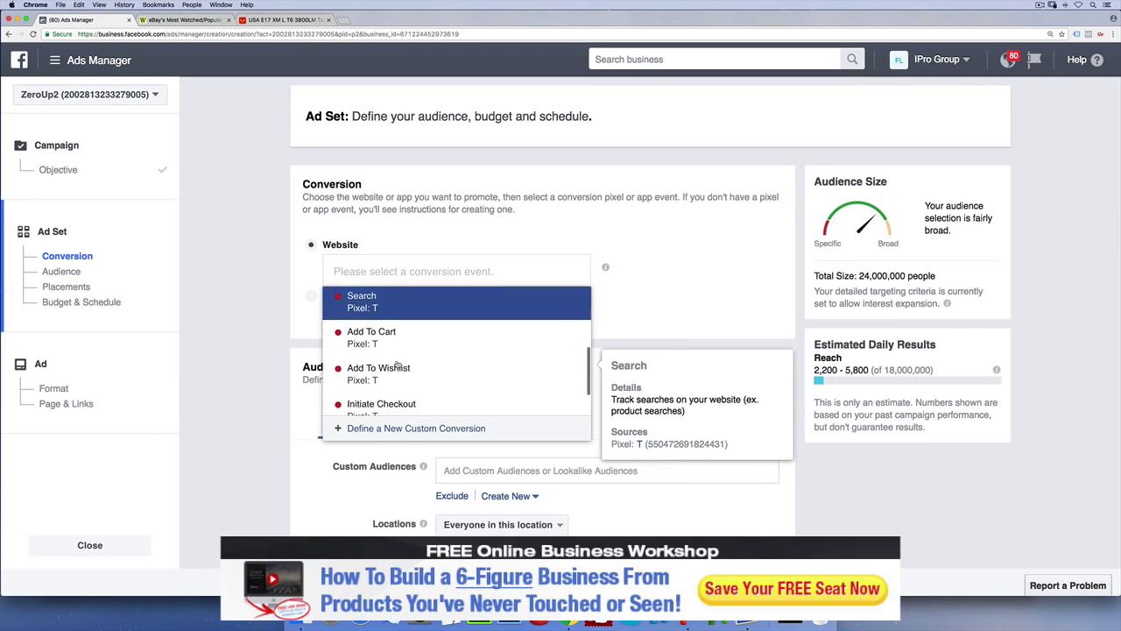
pyautogui.scroll(3, 397, 364)
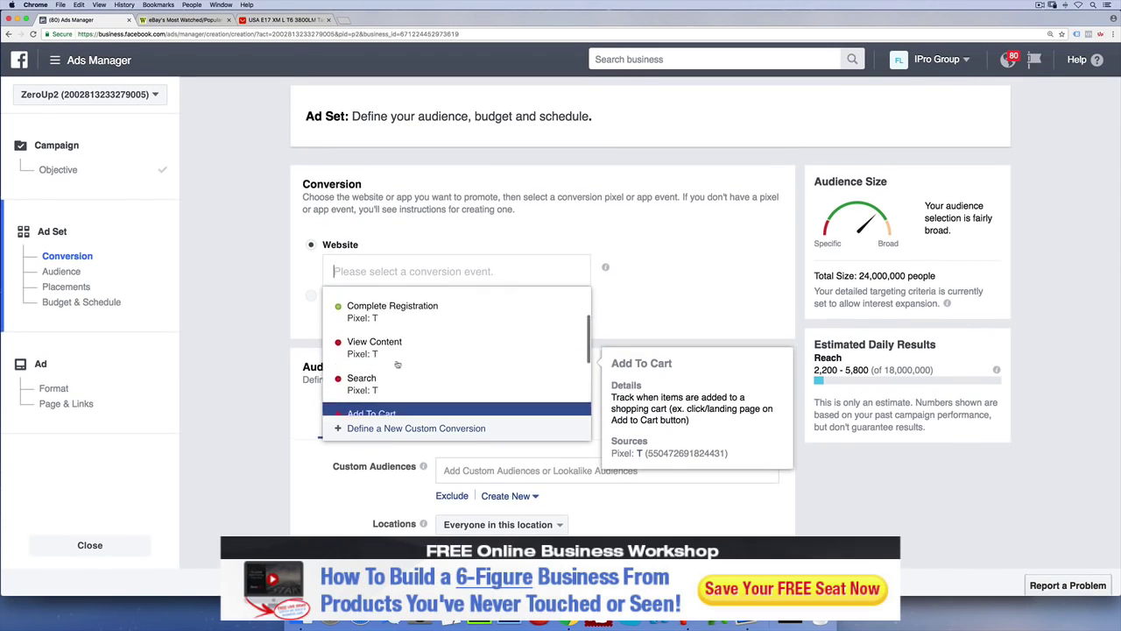
pyautogui.scroll(2, 396, 364)
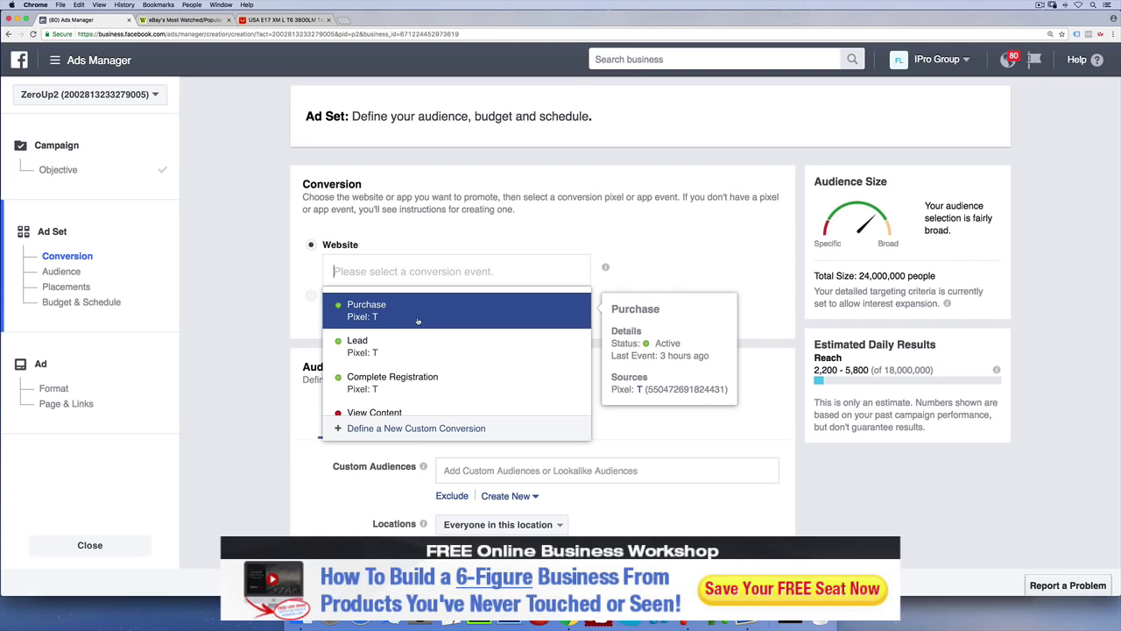
pyautogui.click(417, 322)
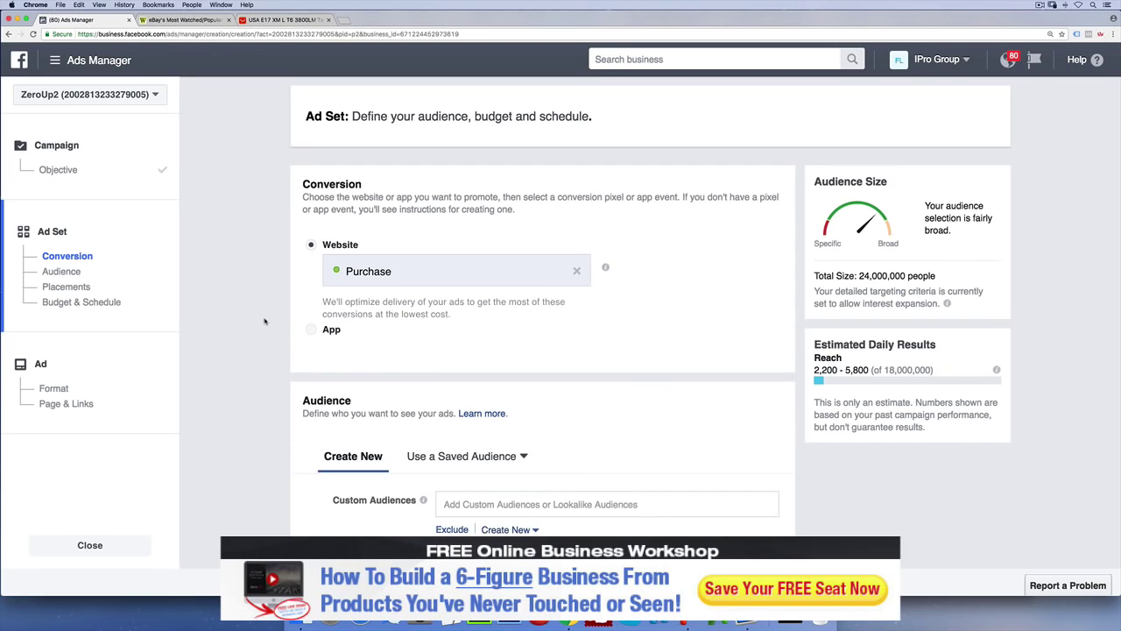
# Step: In the ad set's audience locations, add the country United States and remove Canada
pyautogui.scroll(-5, 264, 322)
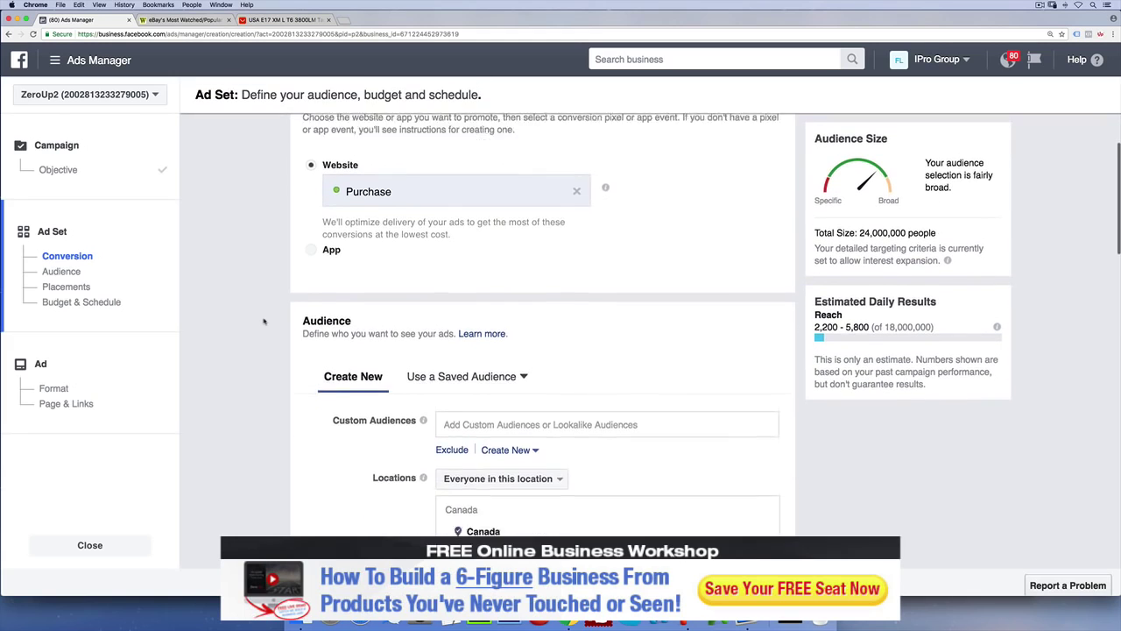
pyautogui.scroll(-3, 263, 322)
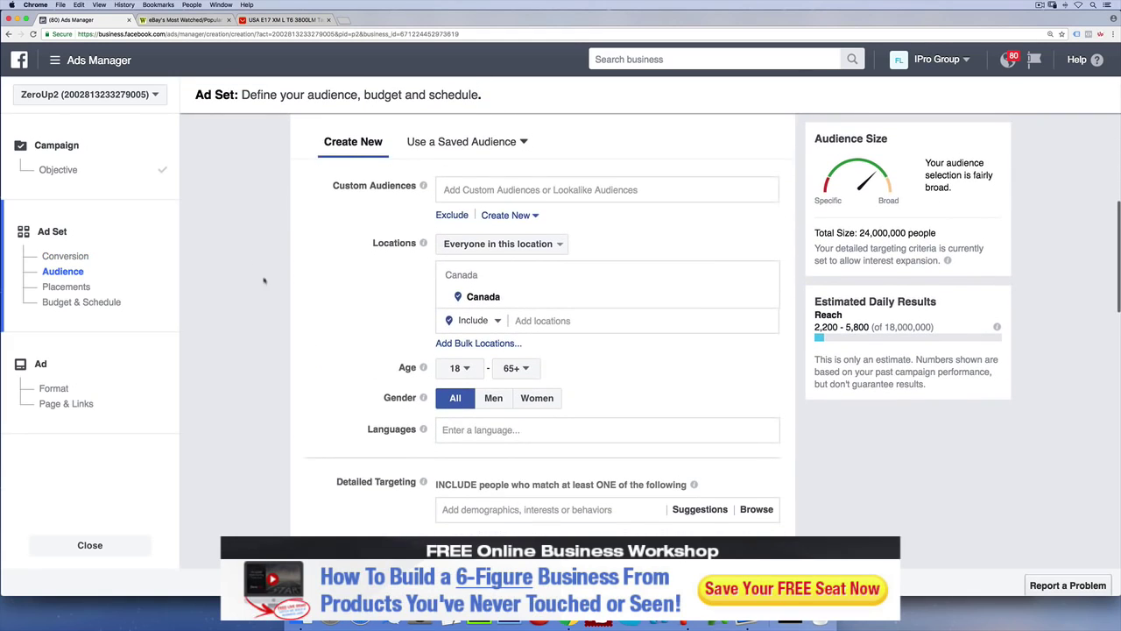
pyautogui.scroll(-1, 271, 286)
pyautogui.scroll(1, 271, 286)
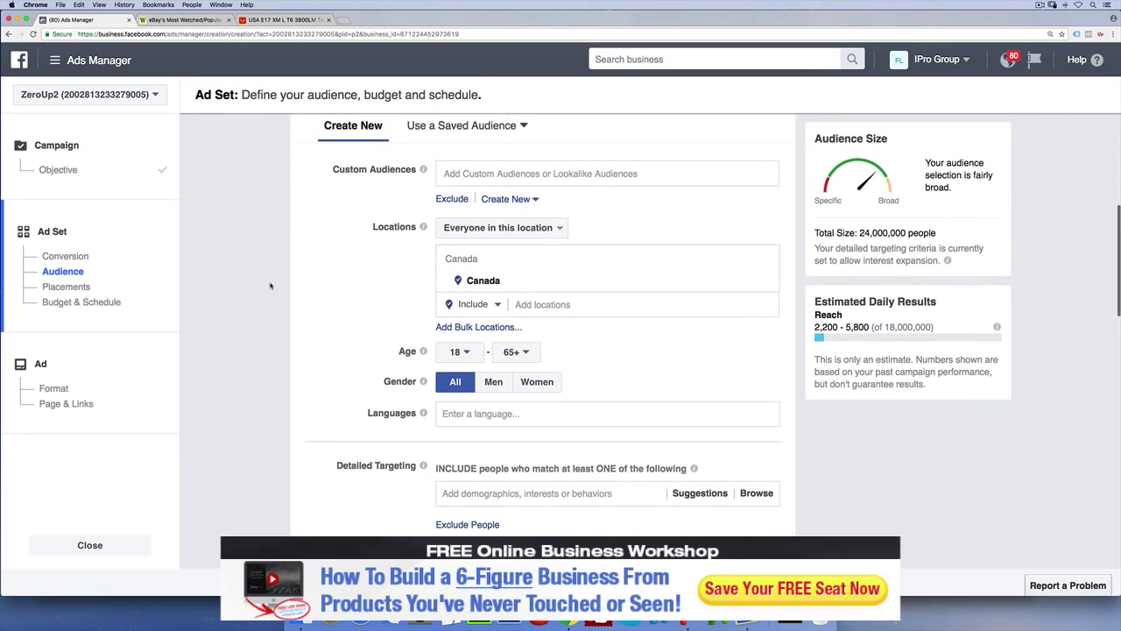
pyautogui.doubleClick(378, 228)
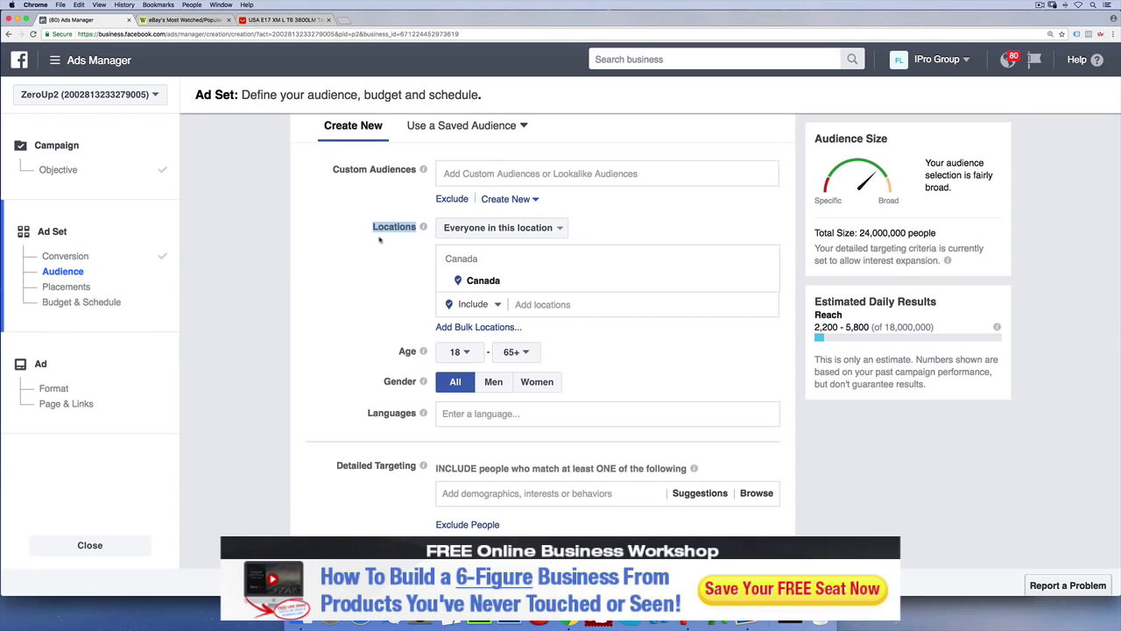
pyautogui.click(382, 245)
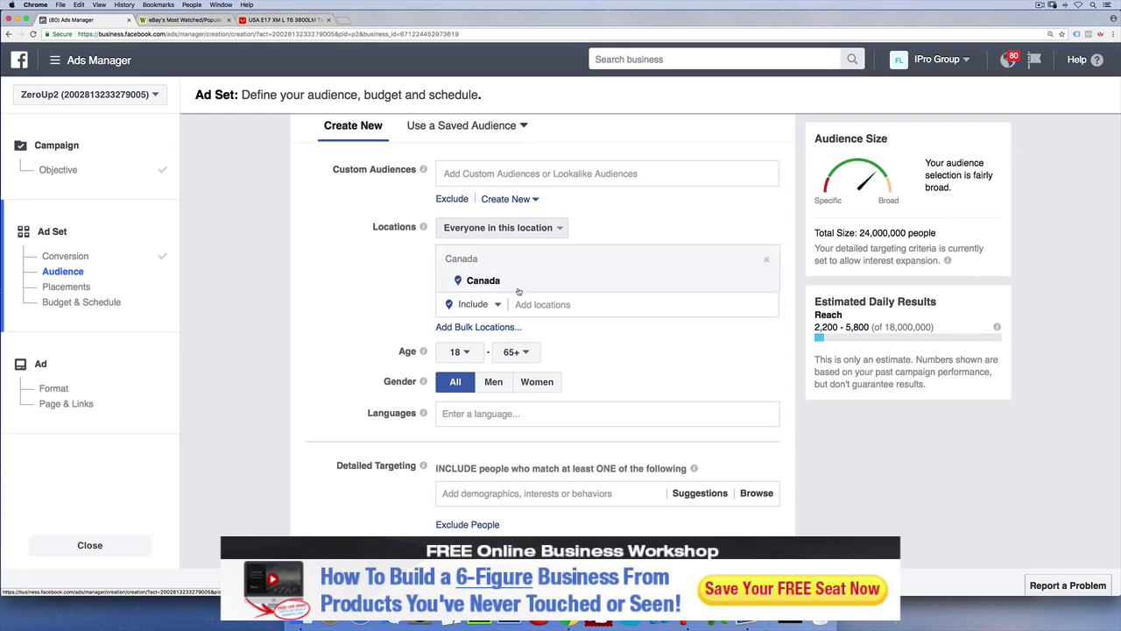
pyautogui.click(543, 304)
pyautogui.write('unte')
pyautogui.press('BackSpace')
pyautogui.press('BackSpace')
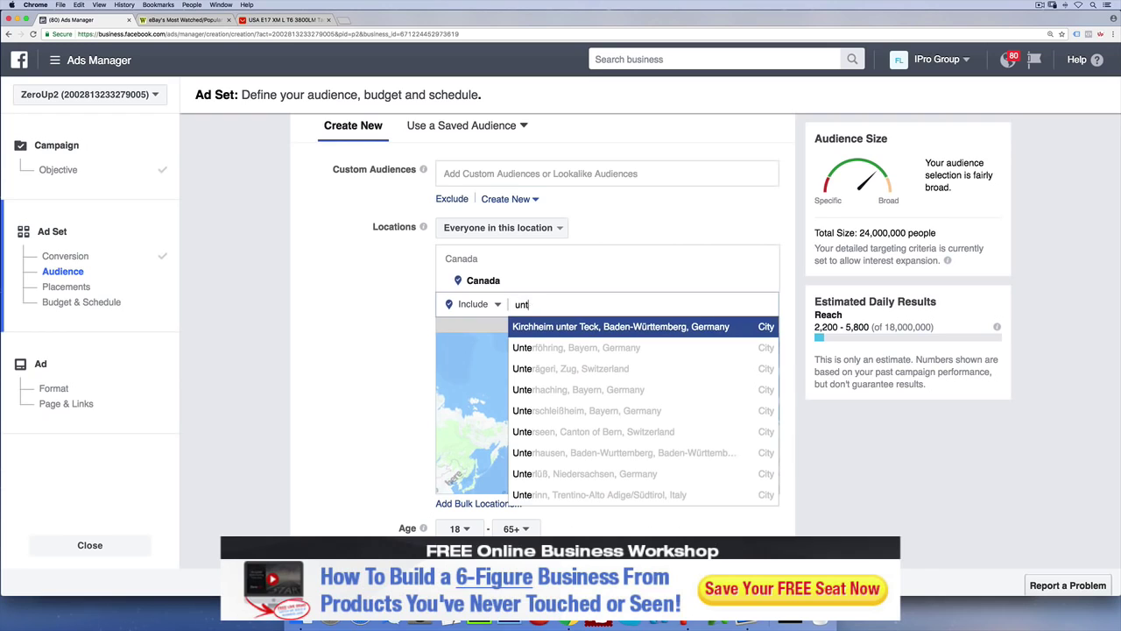
pyautogui.write('oite')
pyautogui.press('BackSpace')
pyautogui.press('BackSpace')
pyautogui.press('BackSpace')
pyautogui.press('BackSpace')
pyautogui.write('ited')
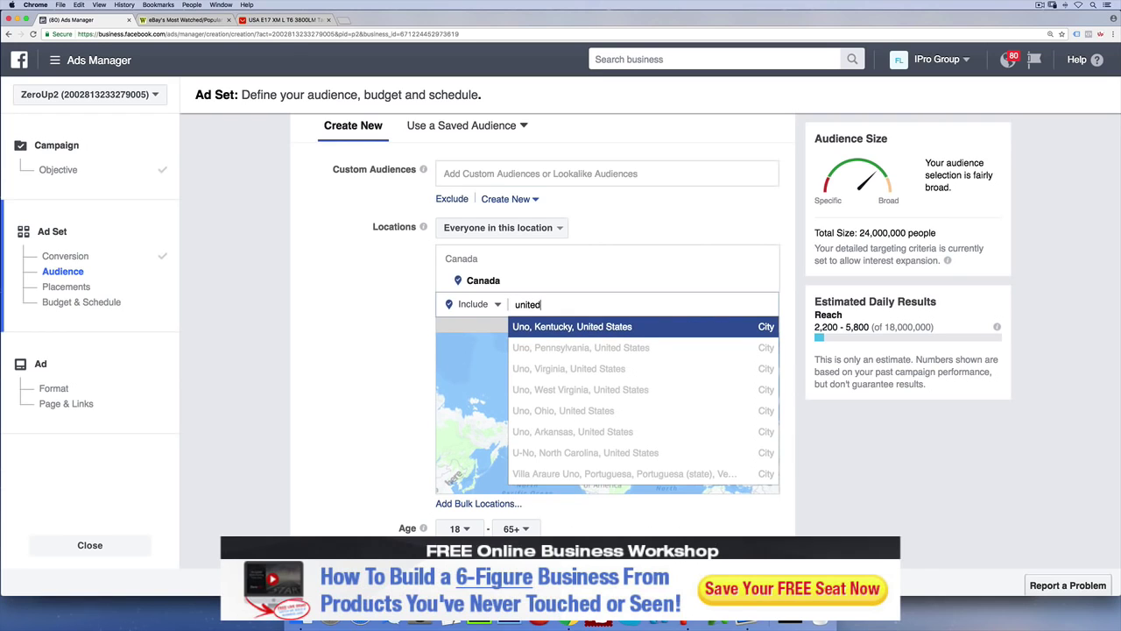
pyautogui.click(629, 331)
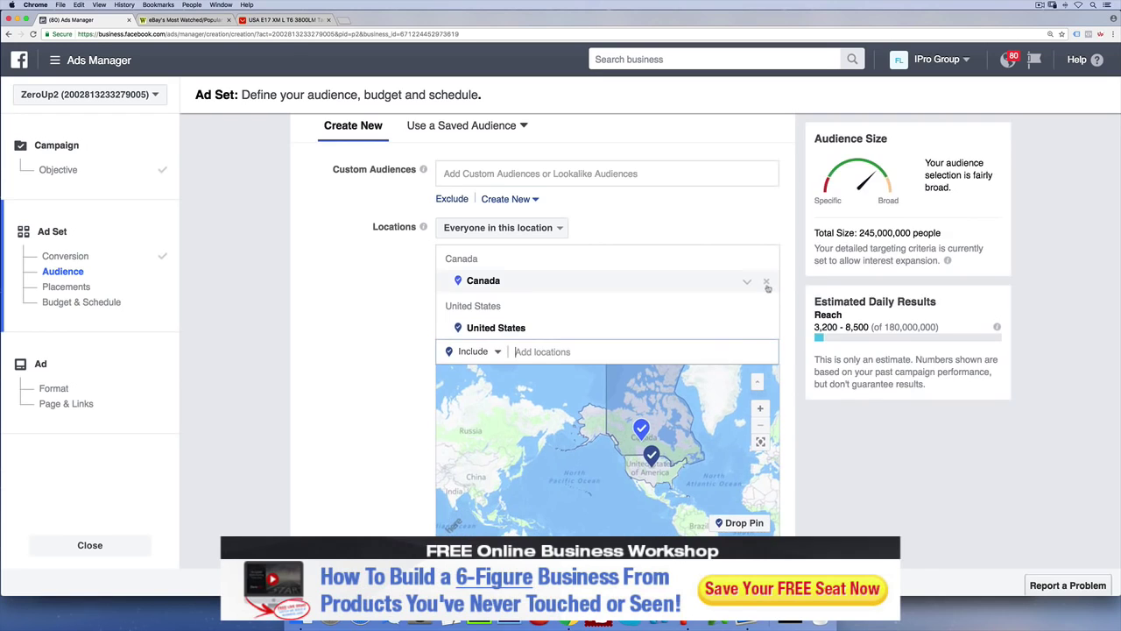
pyautogui.click(767, 280)
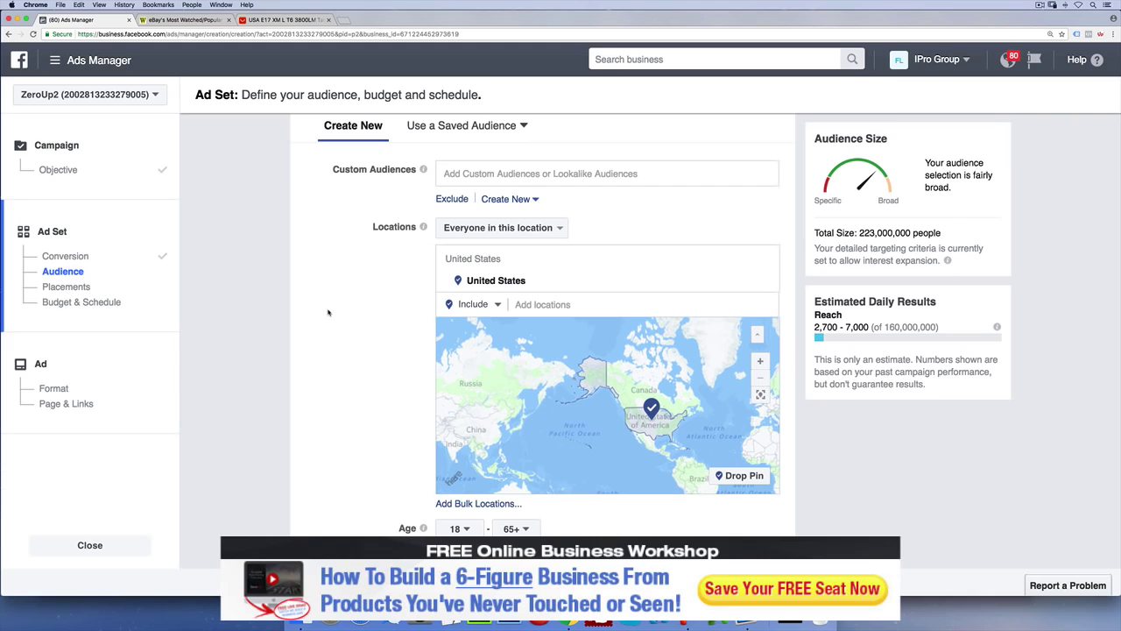
# Step: Restrict location targeting to people who live in this location and add the country Canada alongside the United States
pyautogui.click(567, 230)
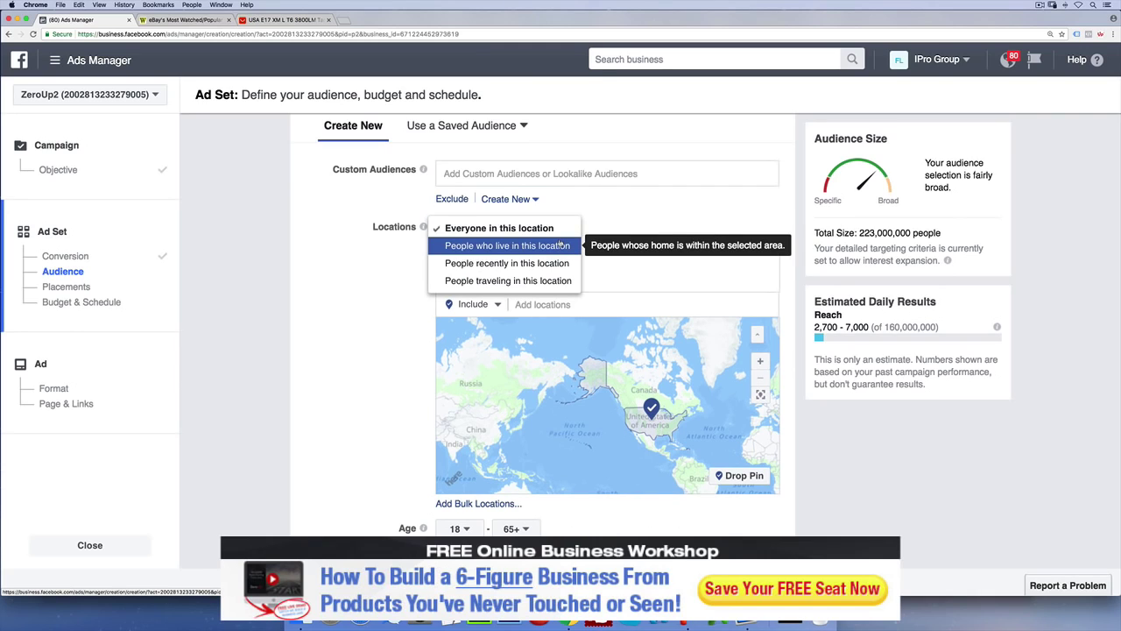
pyautogui.click(561, 246)
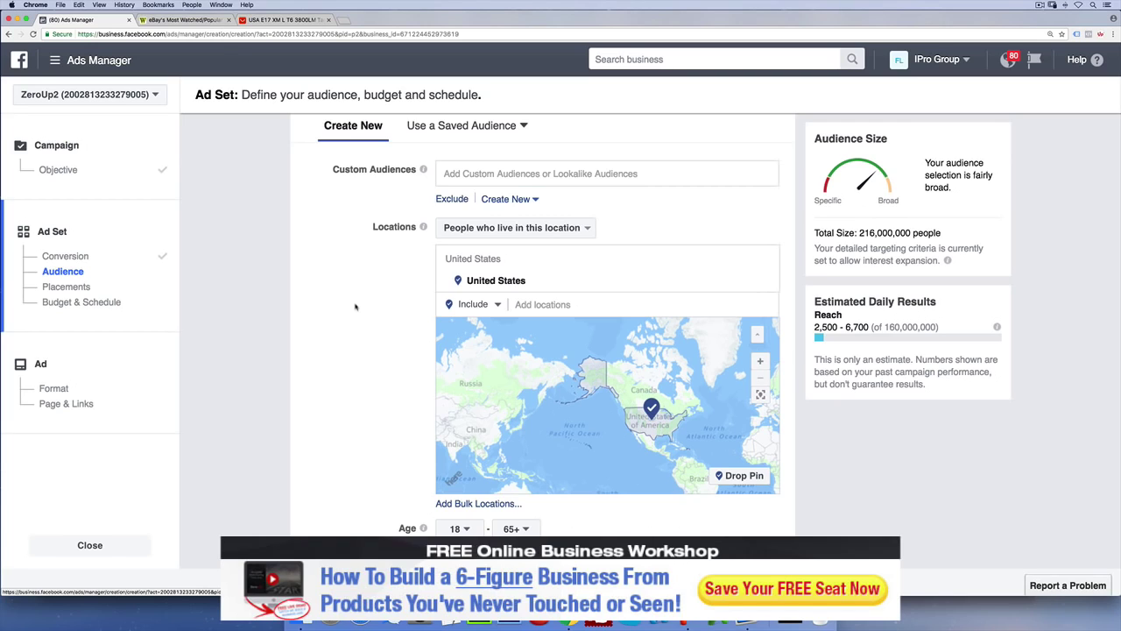
pyautogui.click(543, 304)
pyautogui.write('canada')
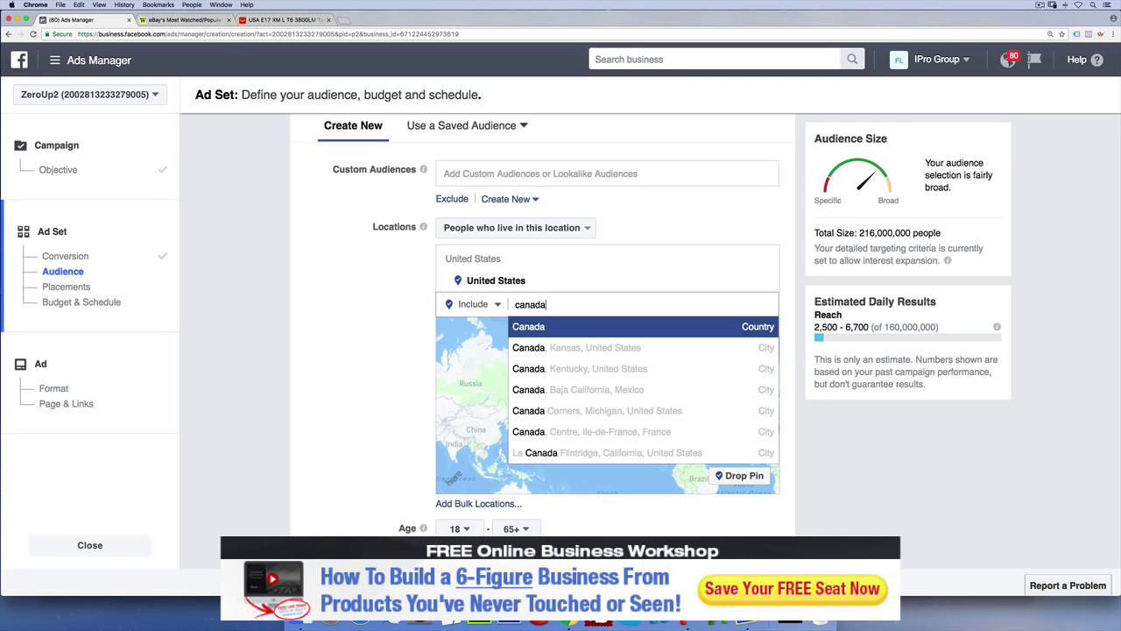
pyautogui.click(529, 325)
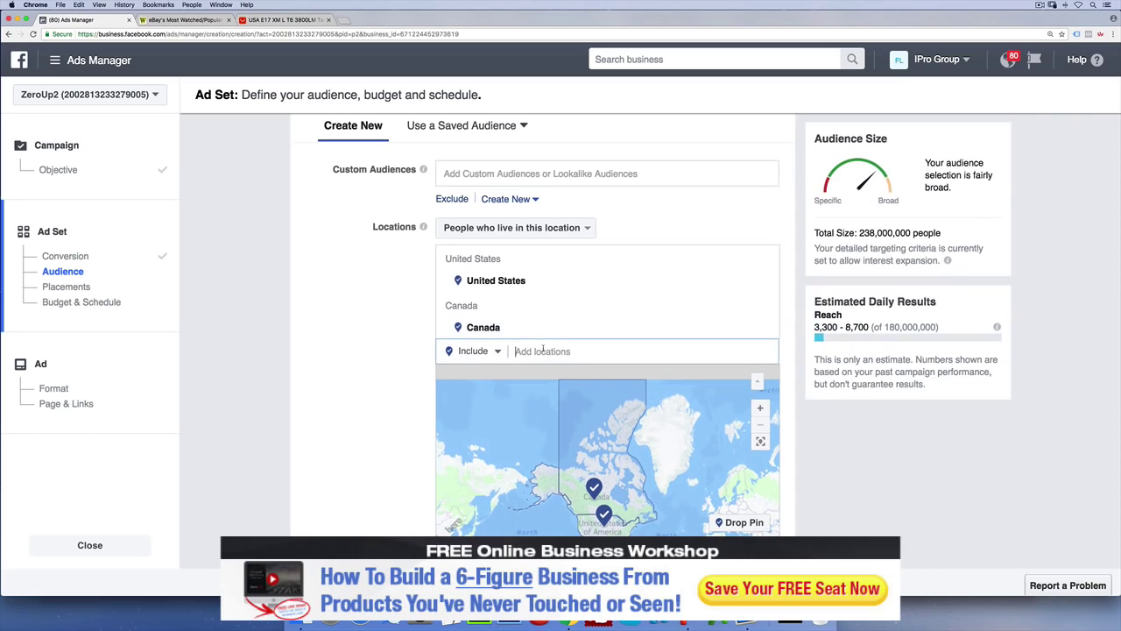
# Step: Add United Kingdom to the audience locations and remove it again
pyautogui.write('united')
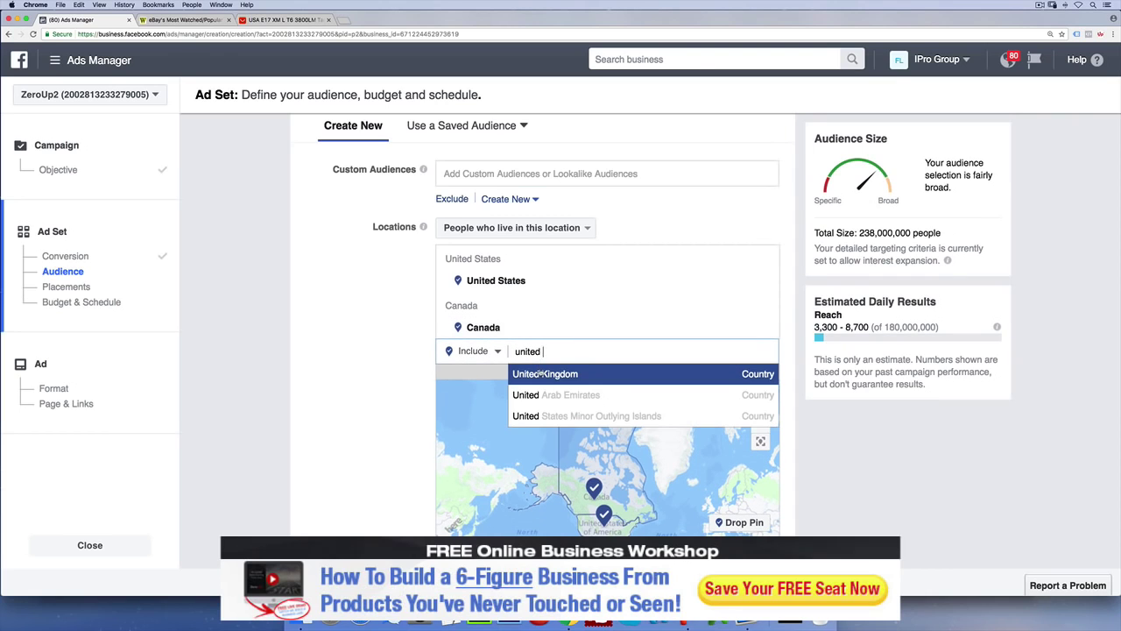
pyautogui.click(540, 373)
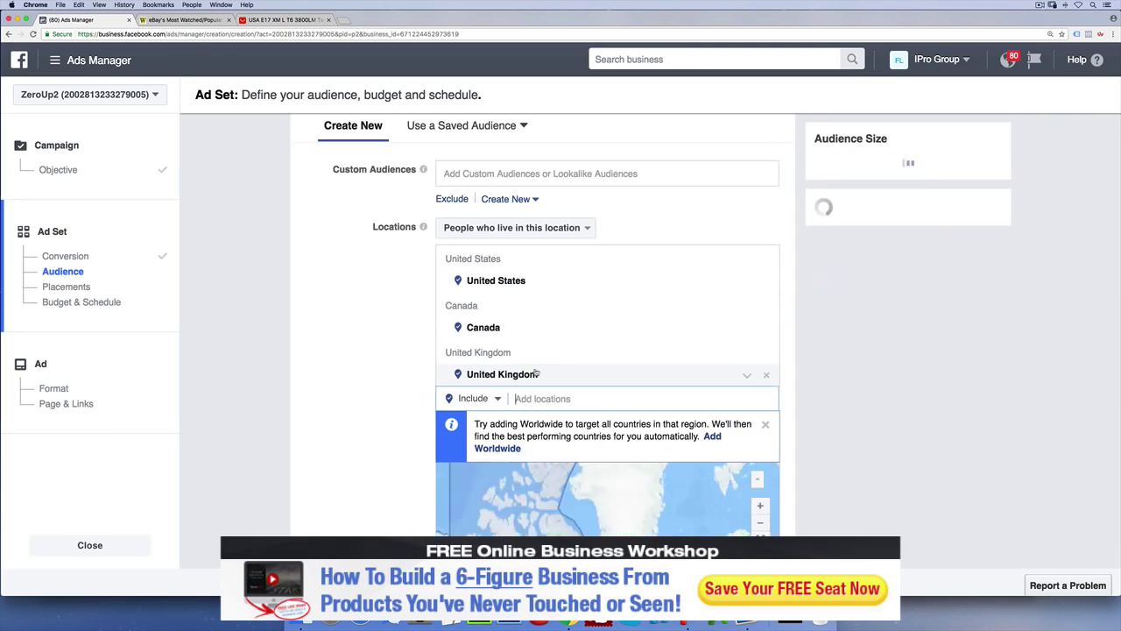
pyautogui.click(765, 375)
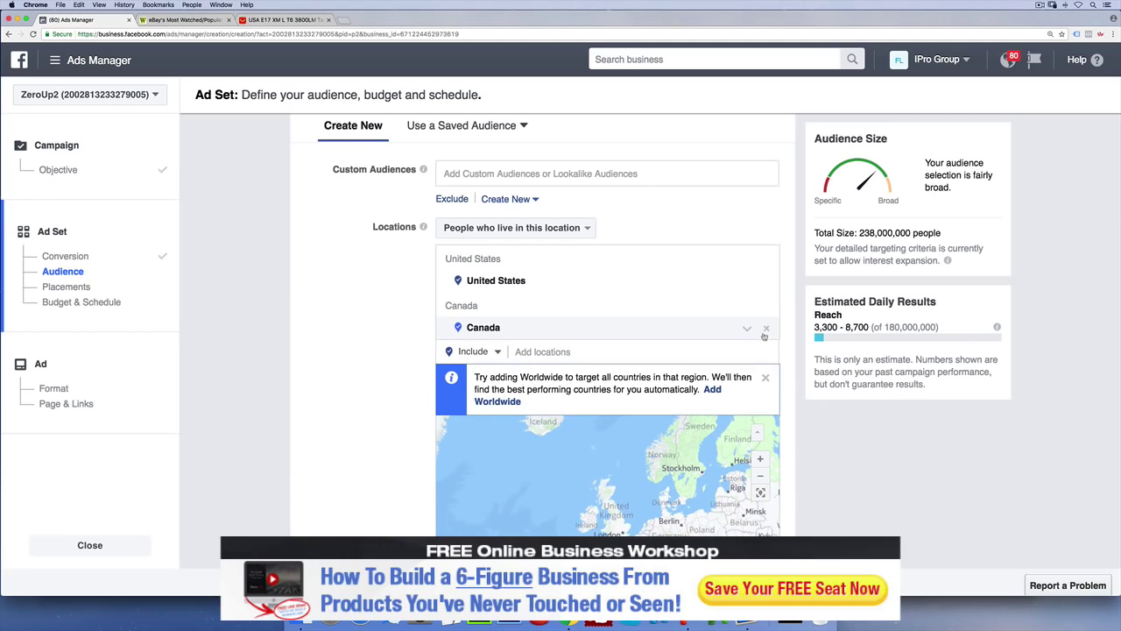
# Step: Remove Canada from the audience locations and restrict the ad set to men with a minimum age of 30
pyautogui.click(766, 328)
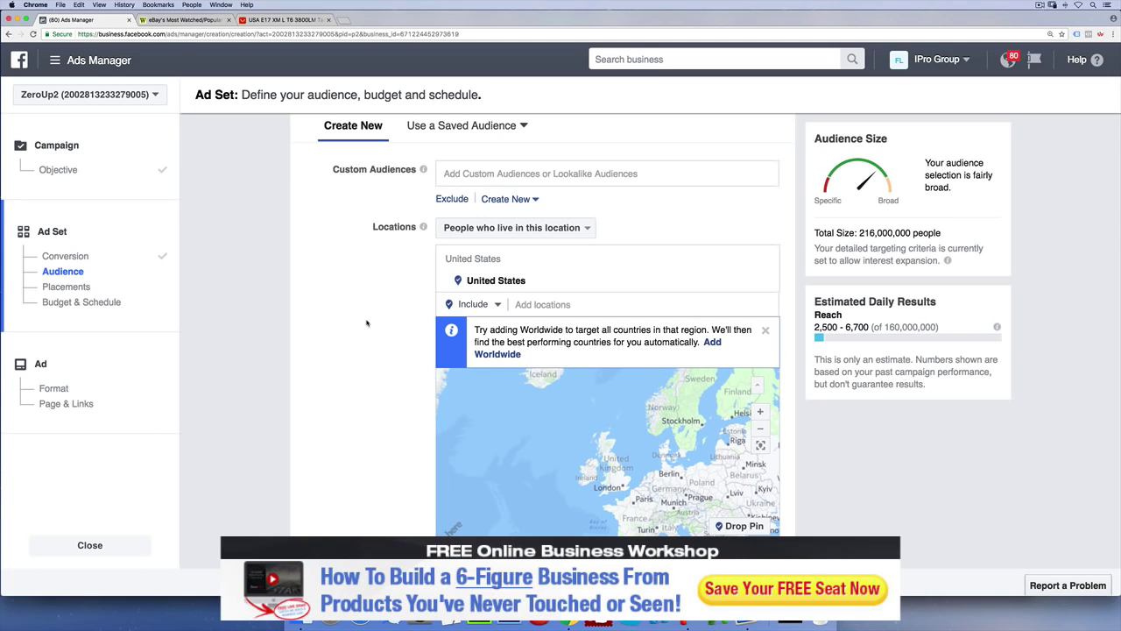
pyautogui.scroll(-5, 367, 324)
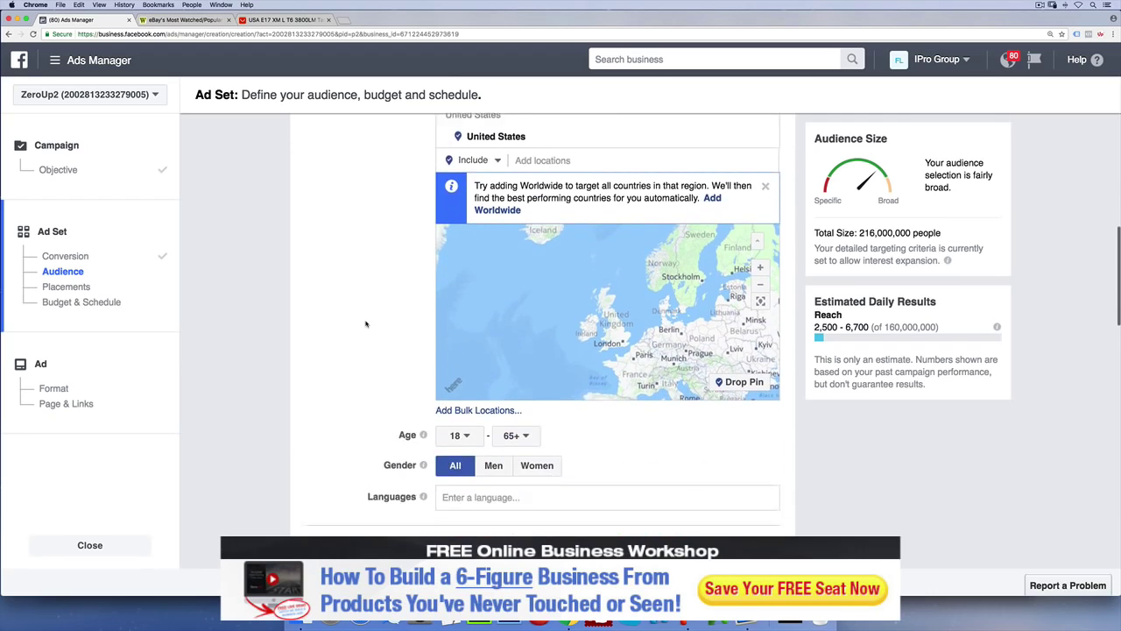
pyautogui.scroll(-2, 366, 324)
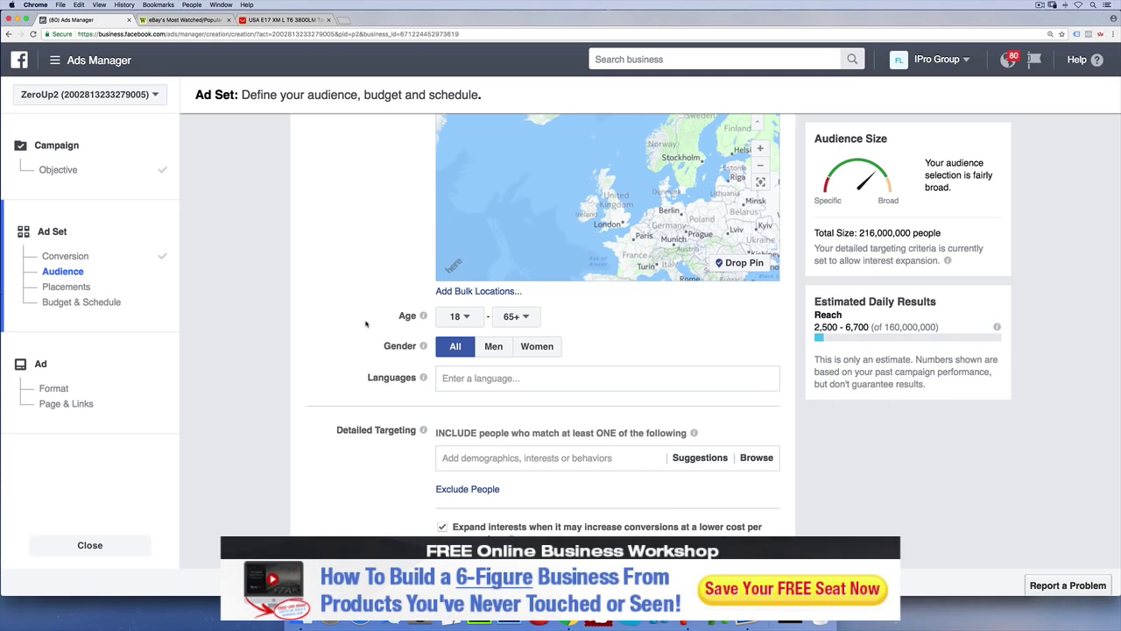
pyautogui.click(454, 316)
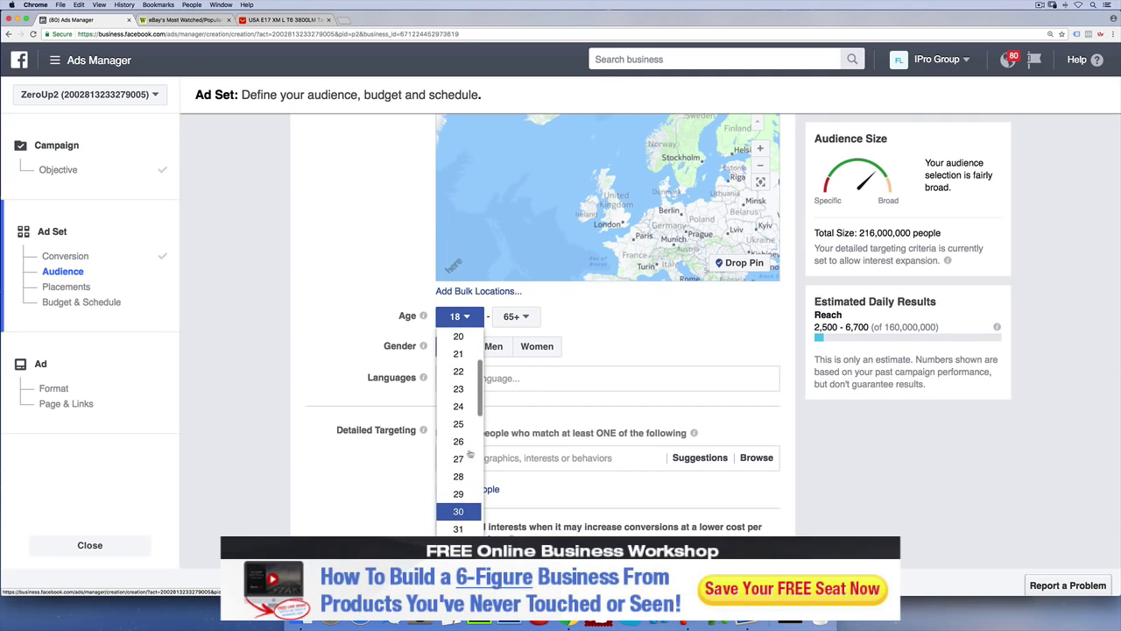
pyautogui.click(458, 495)
pyautogui.click(496, 348)
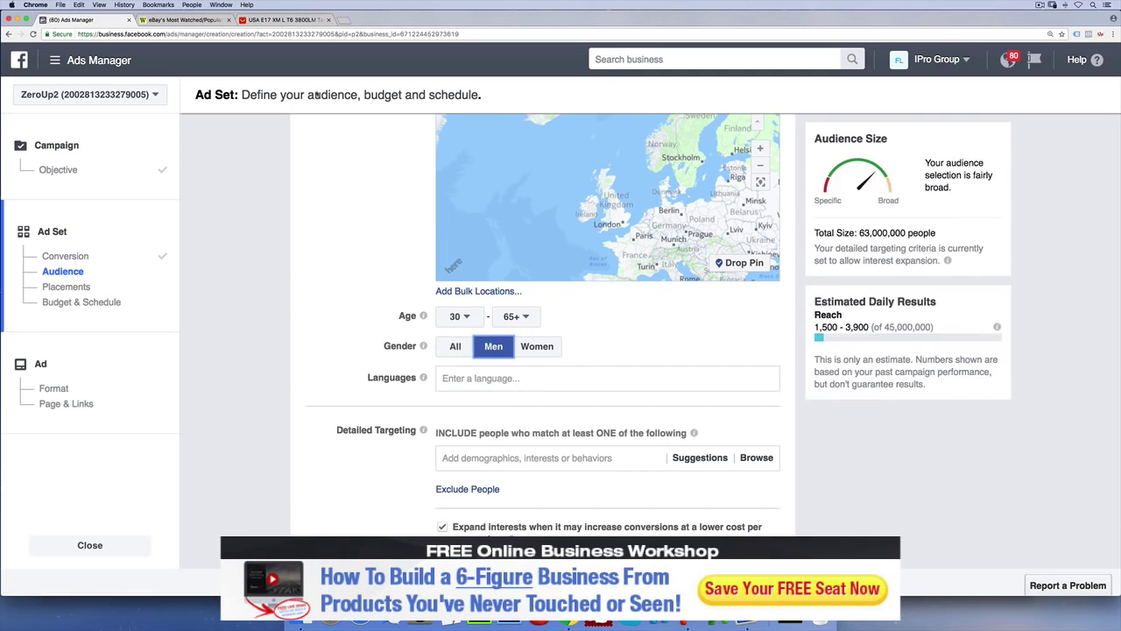
# Step: Glance at the flashlight product page, return to the ad set and set the audience language to English (All)
pyautogui.click(274, 26)
pyautogui.click(72, 19)
pyautogui.scroll(-1, 302, 285)
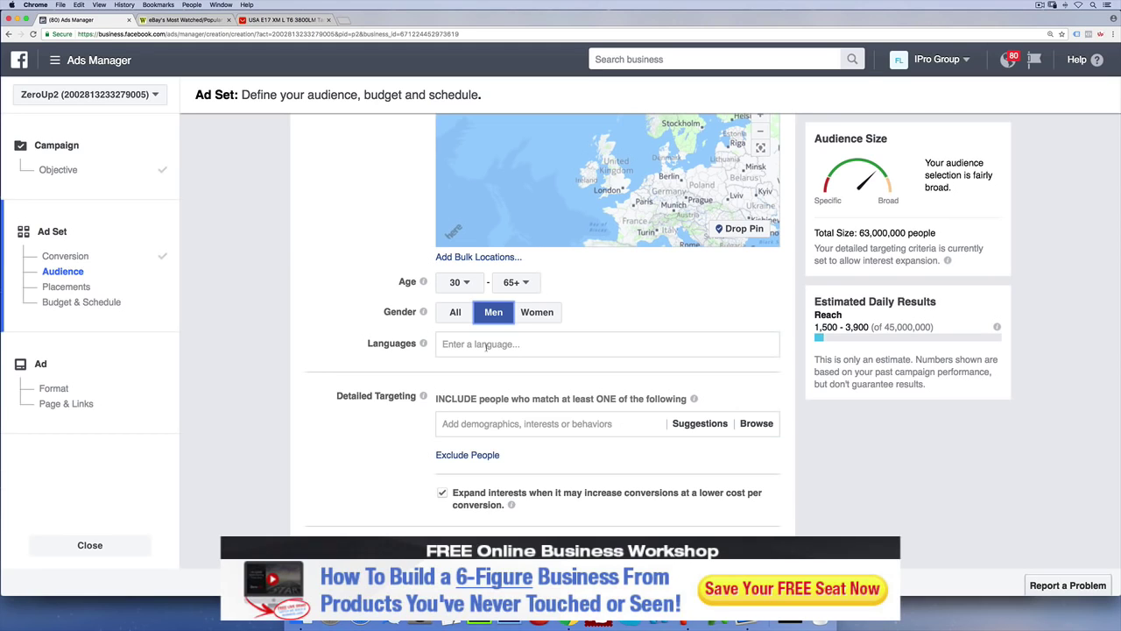
pyautogui.click(486, 346)
pyautogui.write('e')
pyautogui.click(488, 366)
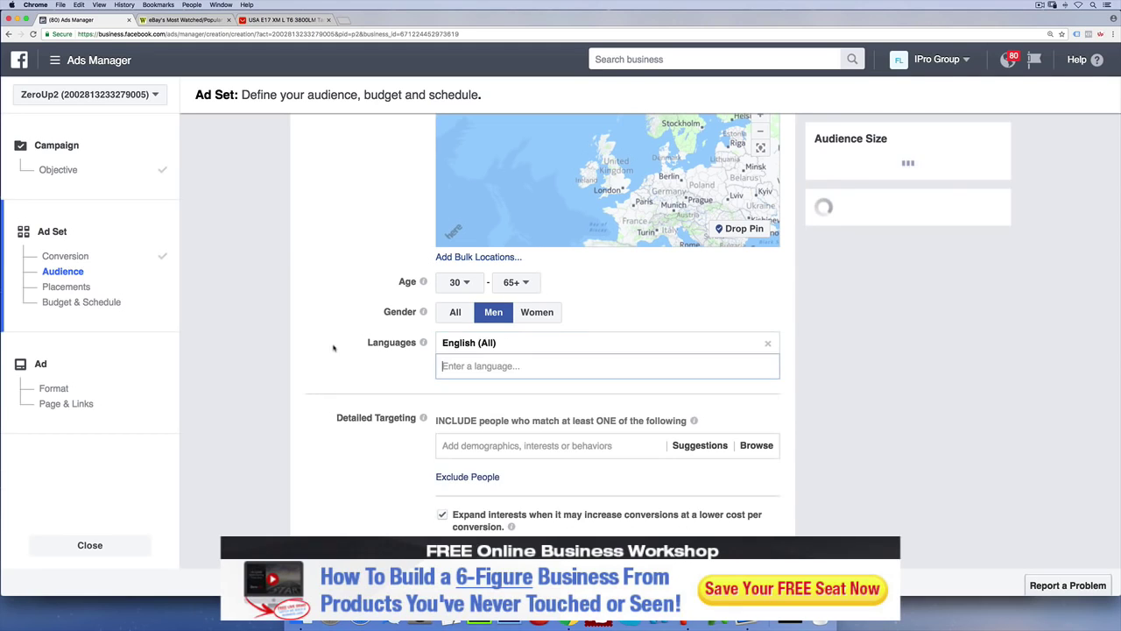
# Step: Open Deskscribble and handwrite the target audience sizes 200K - 600K and <1M beside the Audience Size box
pyautogui.scroll(3, 337, 346)
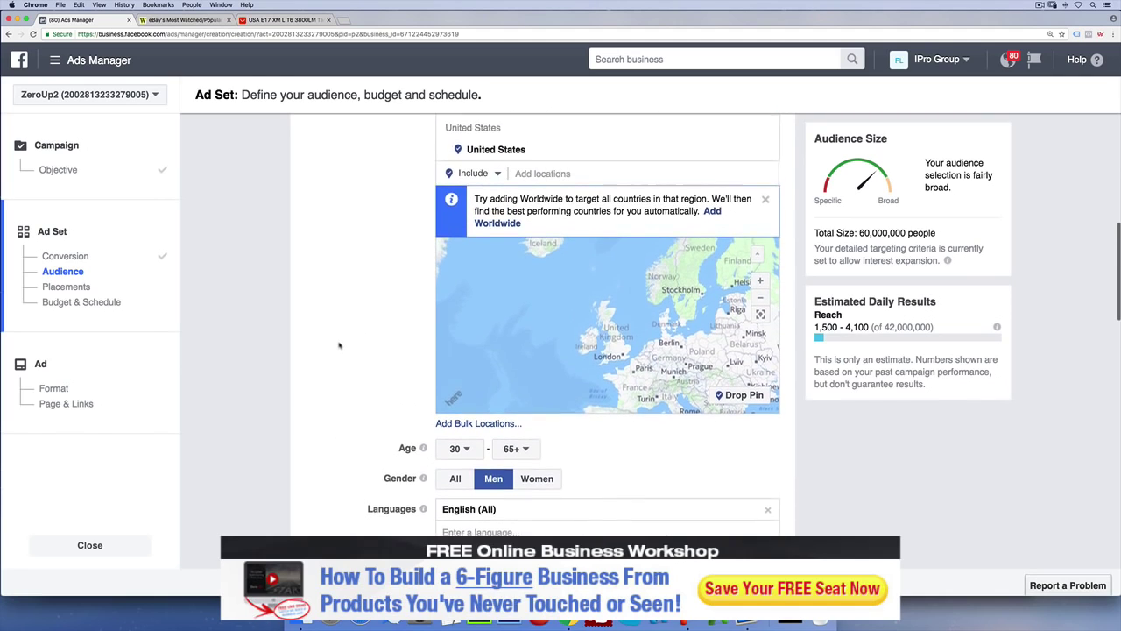
pyautogui.scroll(-1, 339, 345)
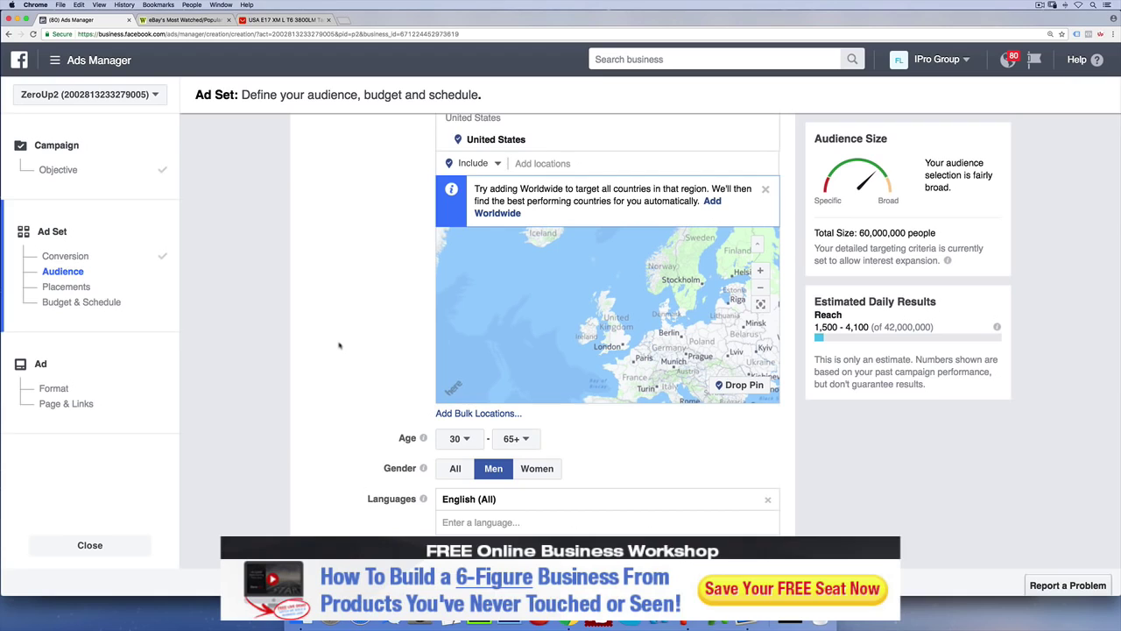
pyautogui.scroll(-2, 339, 346)
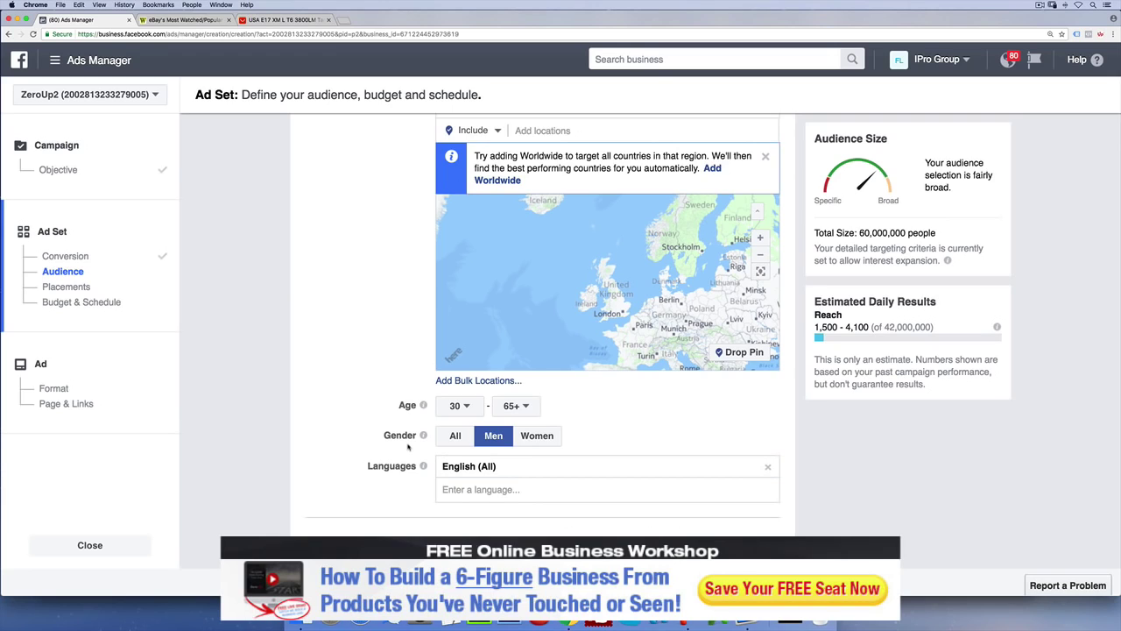
pyautogui.scroll(-5, 407, 447)
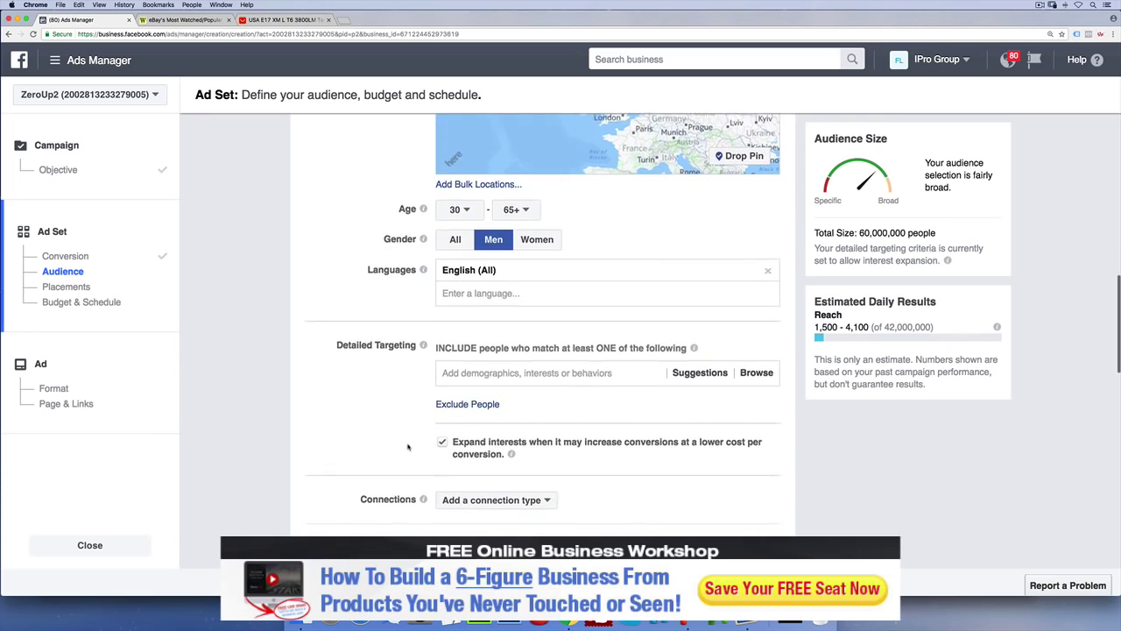
pyautogui.scroll(-2, 408, 447)
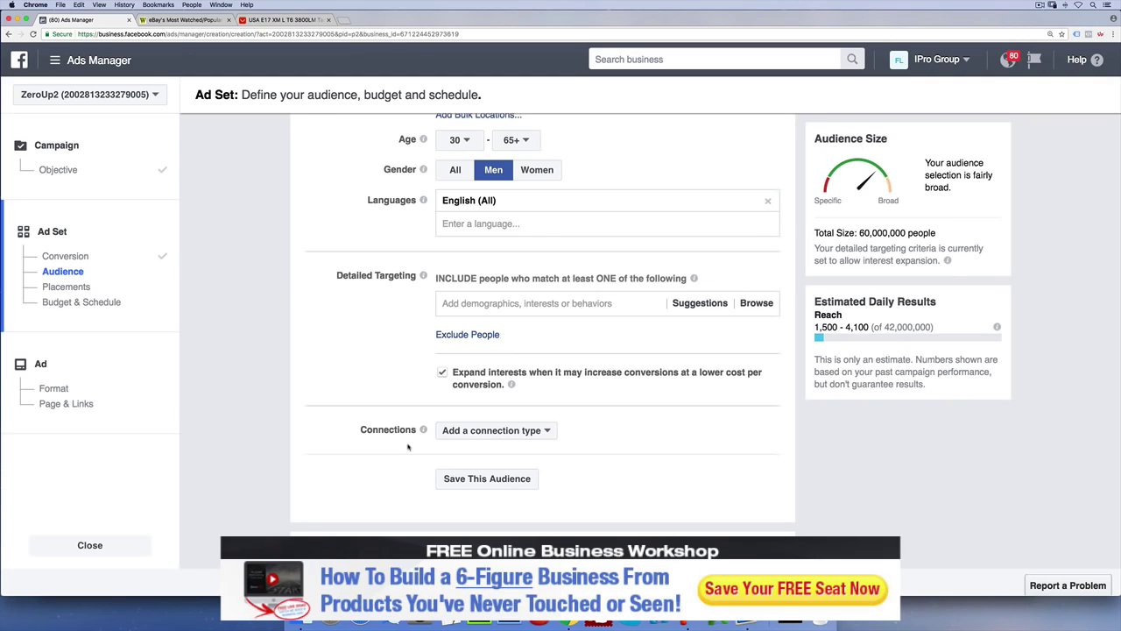
pyautogui.press('super+space')
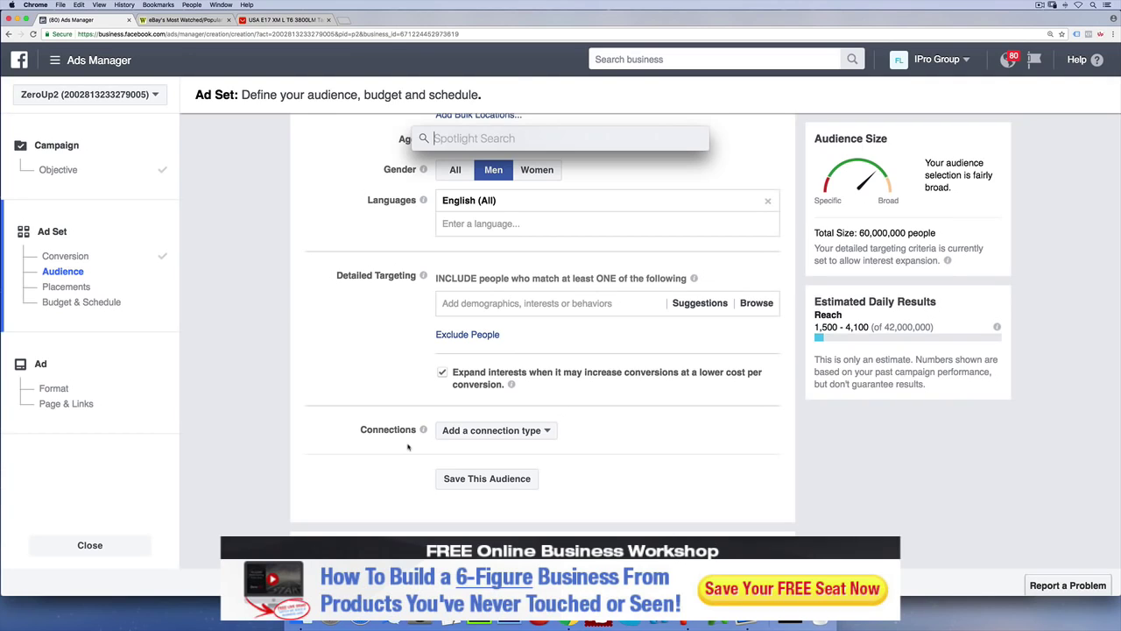
pyautogui.write('desk')
pyautogui.press('Return')
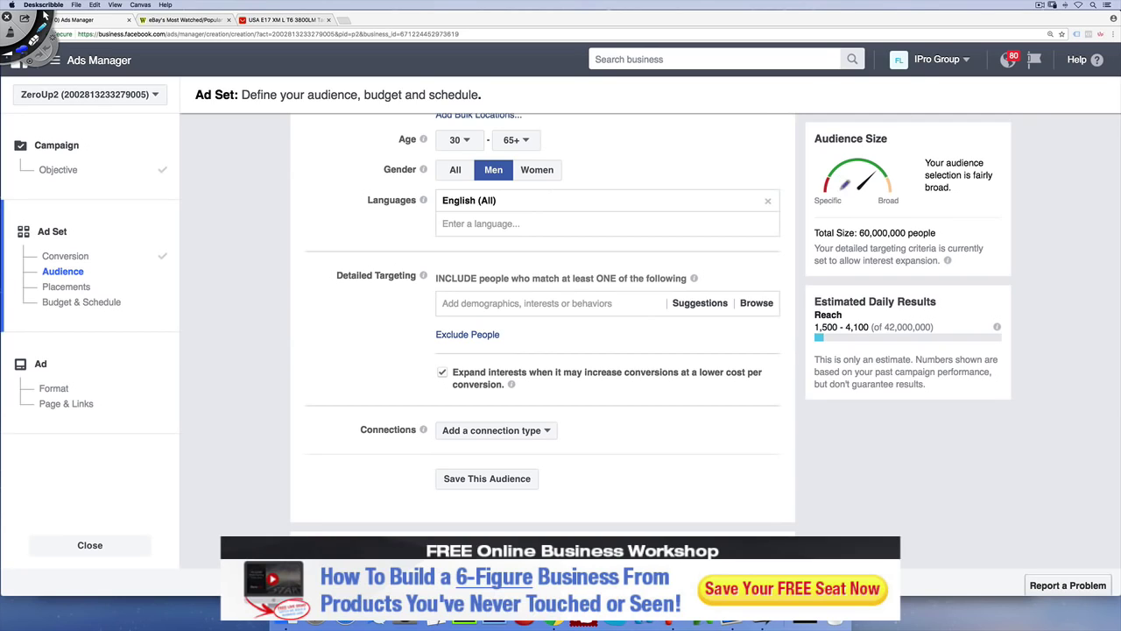
pyautogui.moveTo(989, 184)
pyautogui.mouseDown()
pyautogui.moveTo(1029, 187)
pyautogui.moveTo(1030, 200)
pyautogui.mouseUp()
pyautogui.moveTo(941, 225)
pyautogui.mouseDown()
pyautogui.moveTo(961, 238)
pyautogui.moveTo(1011, 218)
pyautogui.moveTo(1092, 229)
pyautogui.moveTo(1079, 238)
pyautogui.mouseUp()
pyautogui.moveTo(995, 261)
pyautogui.mouseDown()
pyautogui.moveTo(1012, 257)
pyautogui.moveTo(993, 277)
pyautogui.moveTo(1065, 276)
pyautogui.mouseUp()
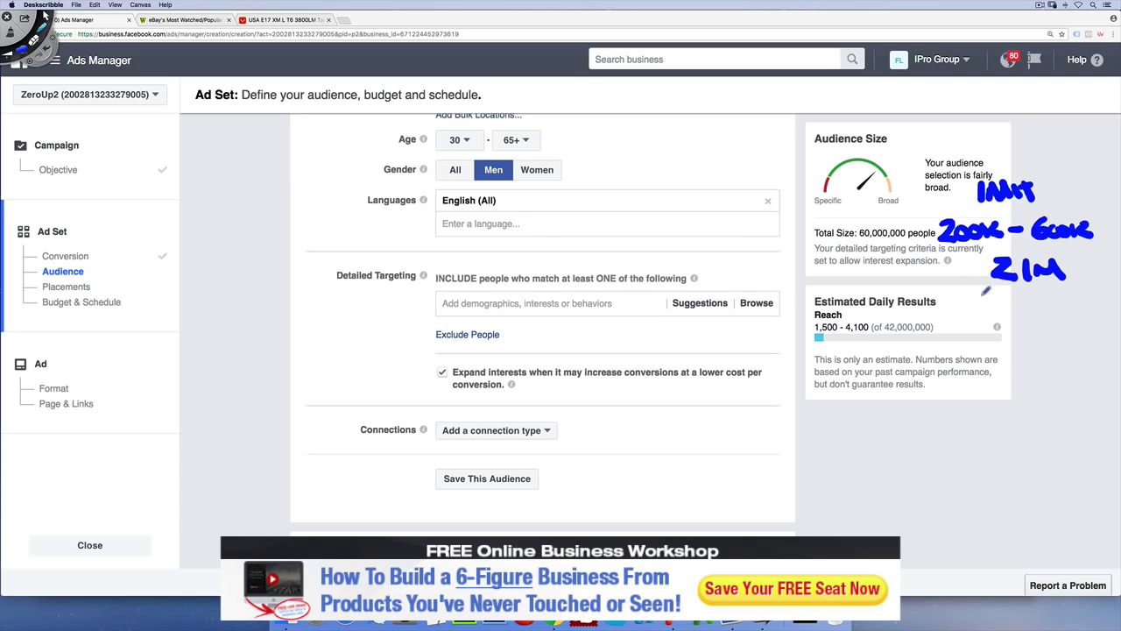
pyautogui.moveTo(997, 255); pyautogui.dragTo(1011, 257)
# Step: Add the interest Camping, under Outdoor recreation, to the ad set's detailed targeting
pyautogui.click(505, 303)
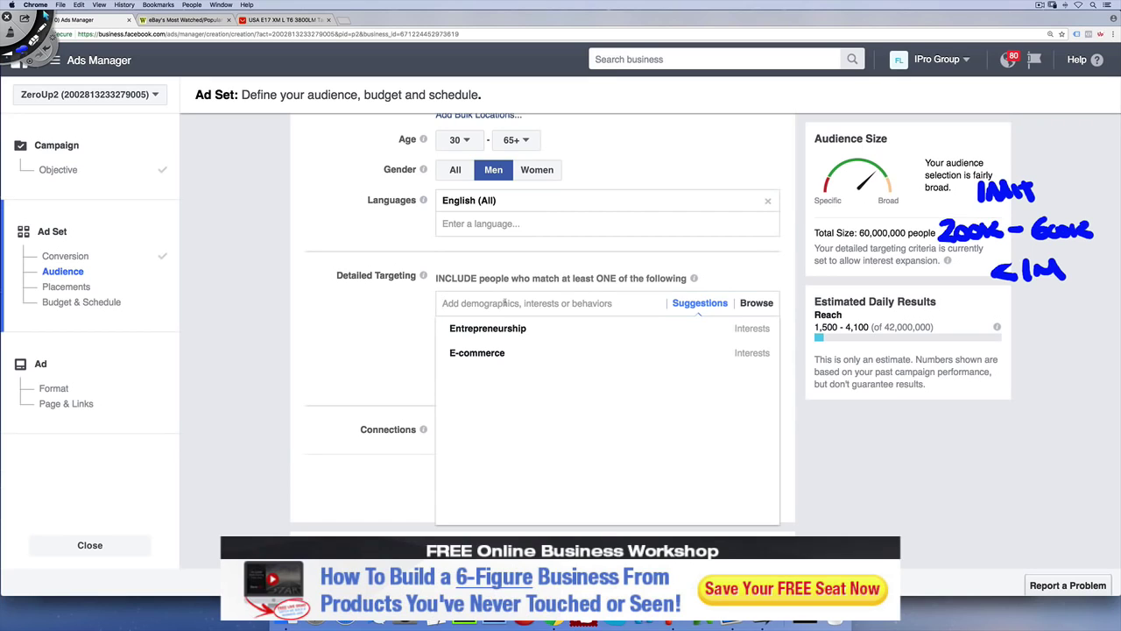
pyautogui.write('camping')
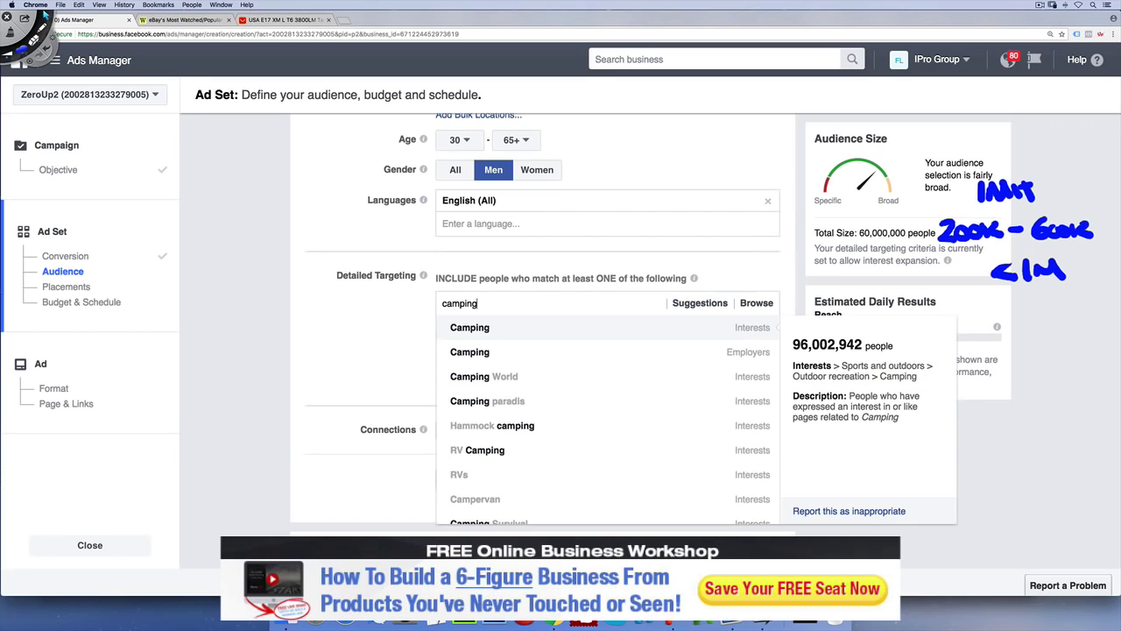
pyautogui.click(537, 329)
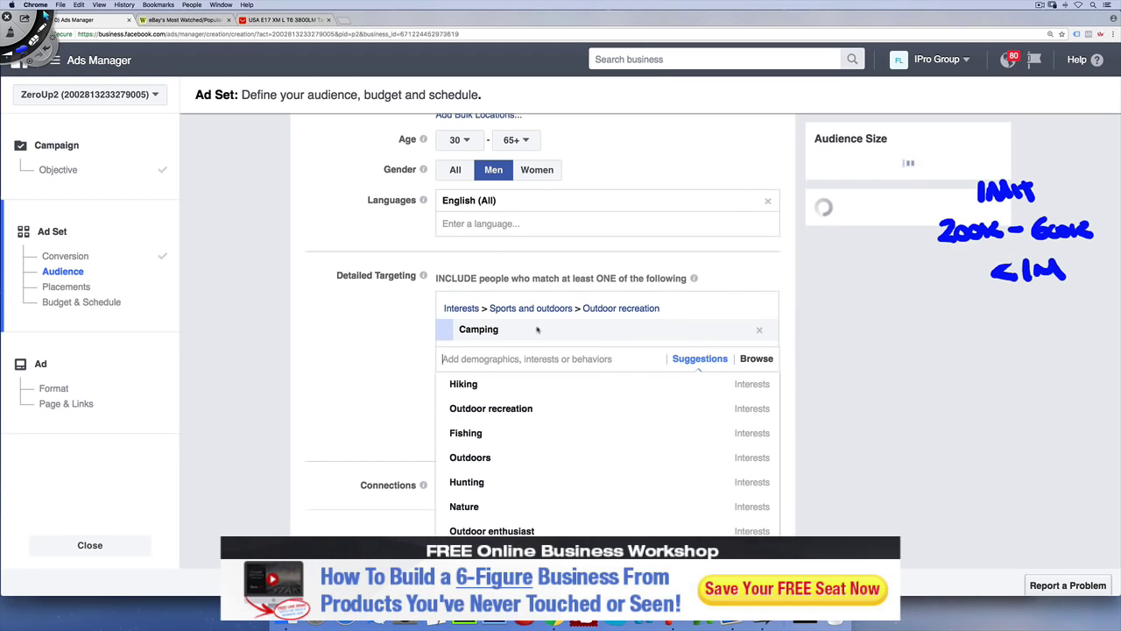
pyautogui.click(381, 348)
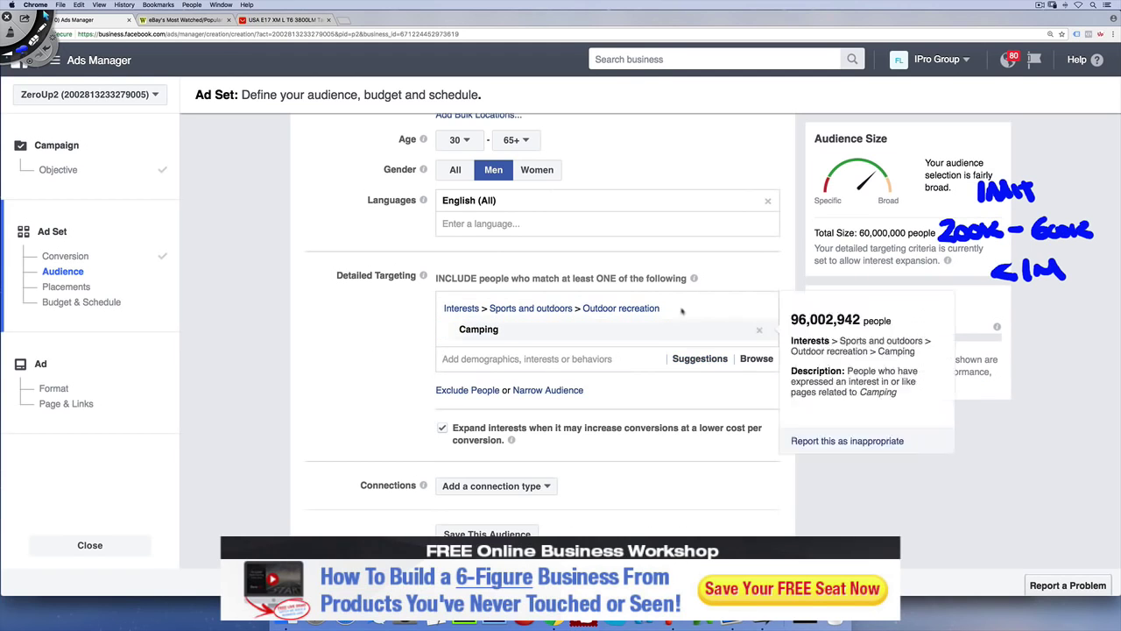
# Step: Check the ad set's location and demographic settings against the estimated daily reach
pyautogui.scroll(2, 758, 271)
pyautogui.scroll(5, 596, 176)
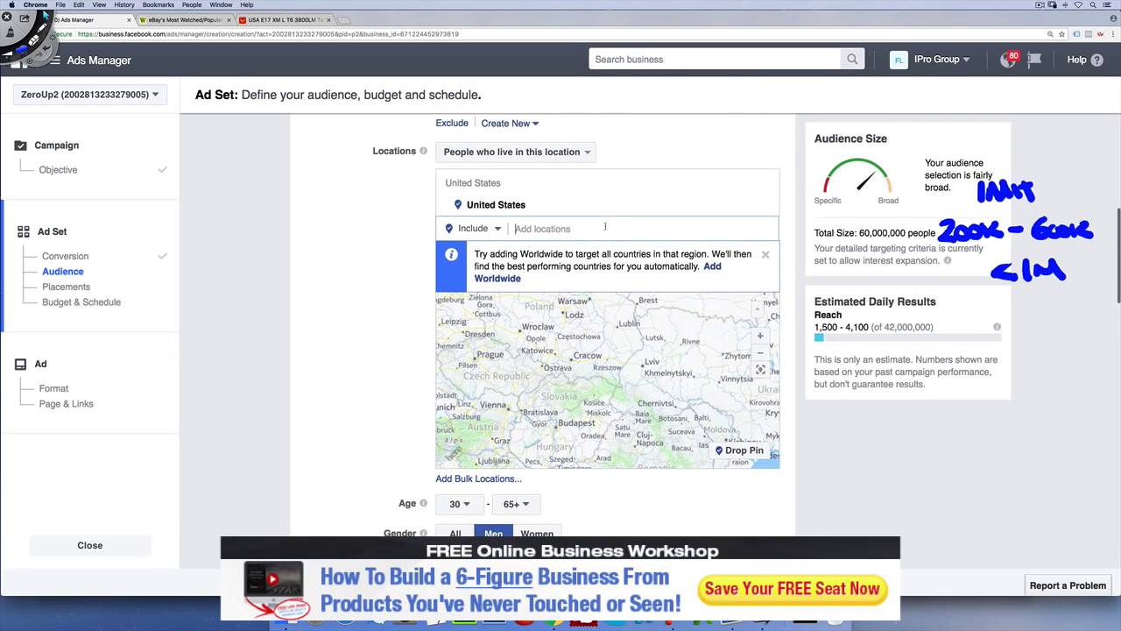
pyautogui.scroll(-3, 384, 288)
pyautogui.scroll(-1, 385, 287)
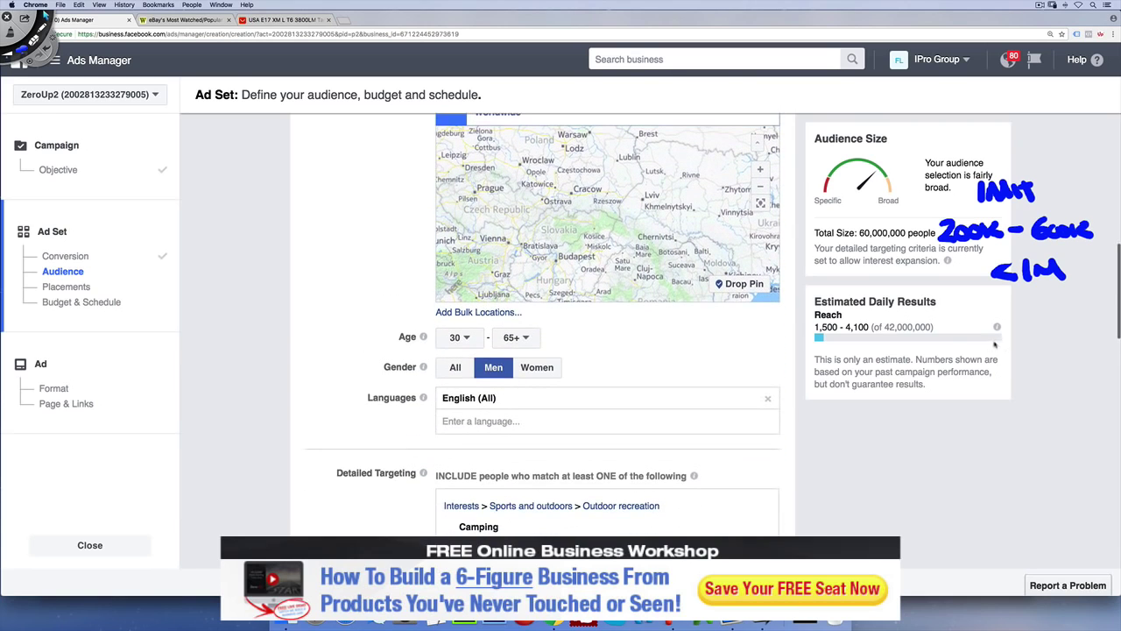
pyautogui.doubleClick(893, 326)
pyautogui.tripleClick(892, 327)
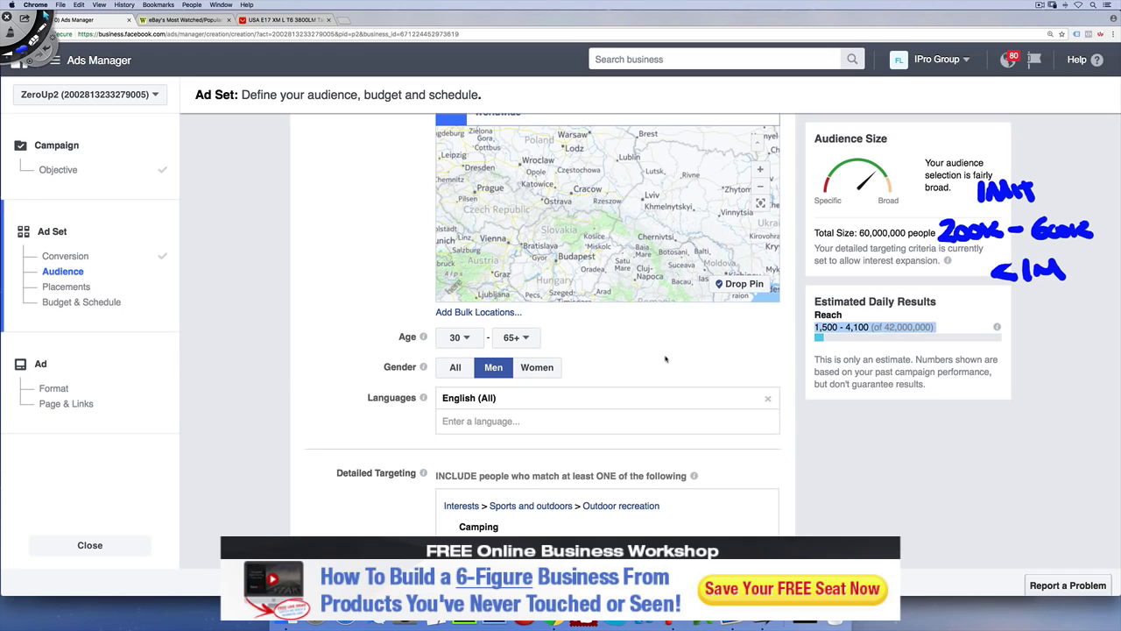
pyautogui.click(668, 360)
pyautogui.scroll(-1, 622, 446)
pyautogui.scroll(-2, 629, 456)
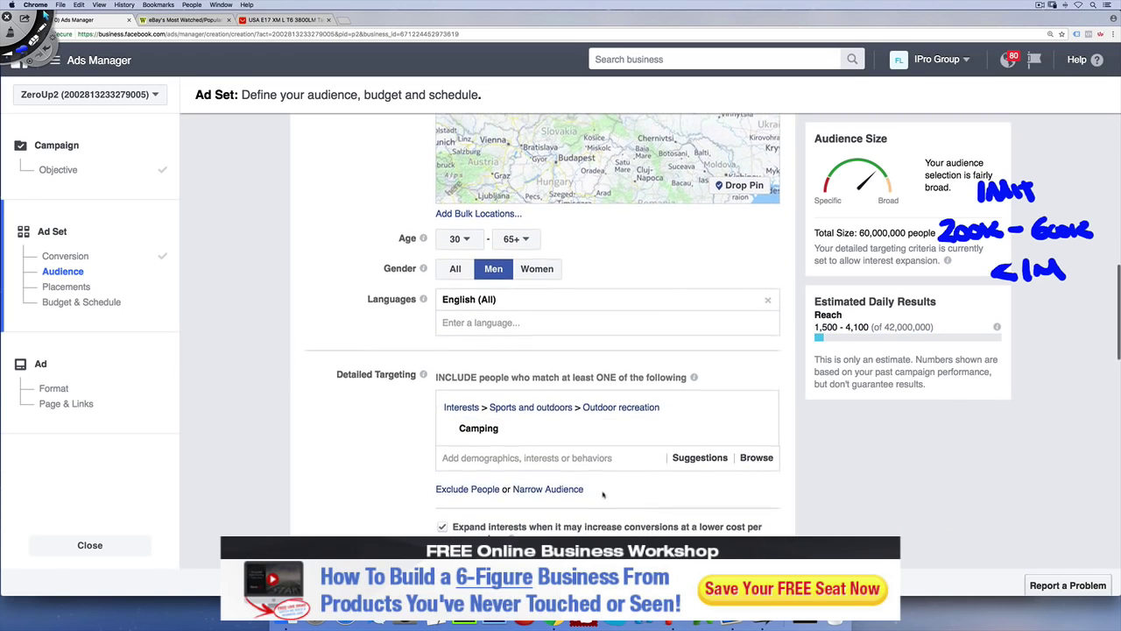
# Step: Replace the Camping interest with the suggested interest Outdoor recreation in detailed targeting
pyautogui.click(700, 458)
pyautogui.click(506, 502)
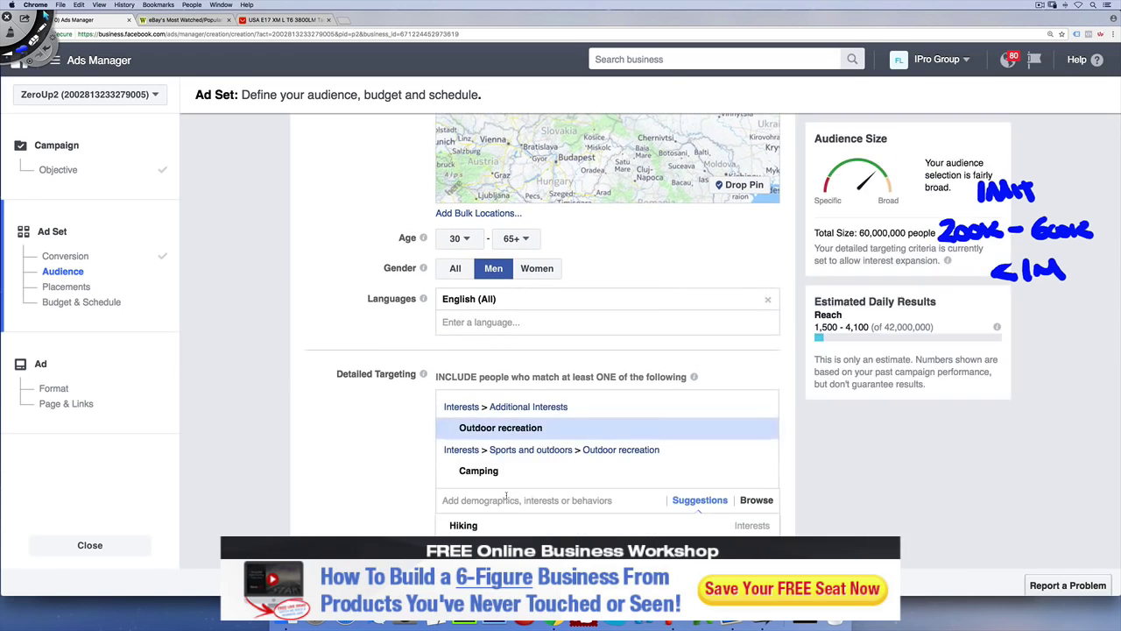
pyautogui.click(757, 473)
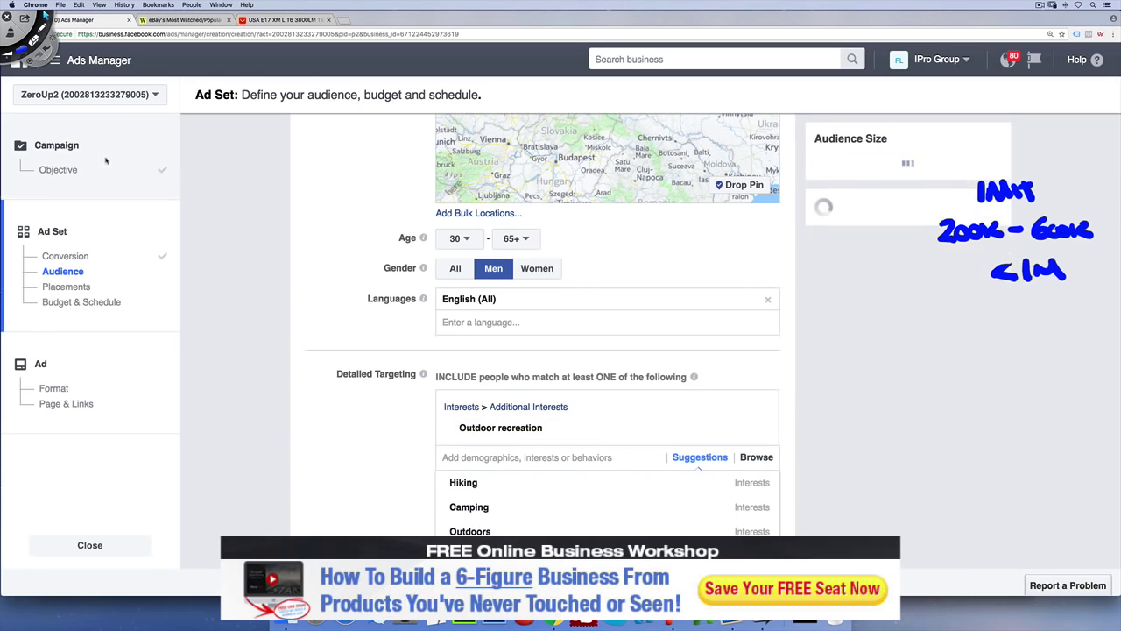
# Step: Close the screen annotations, reload the ad creation page and start over instead of continuing the saved draft
pyautogui.click(43, 15)
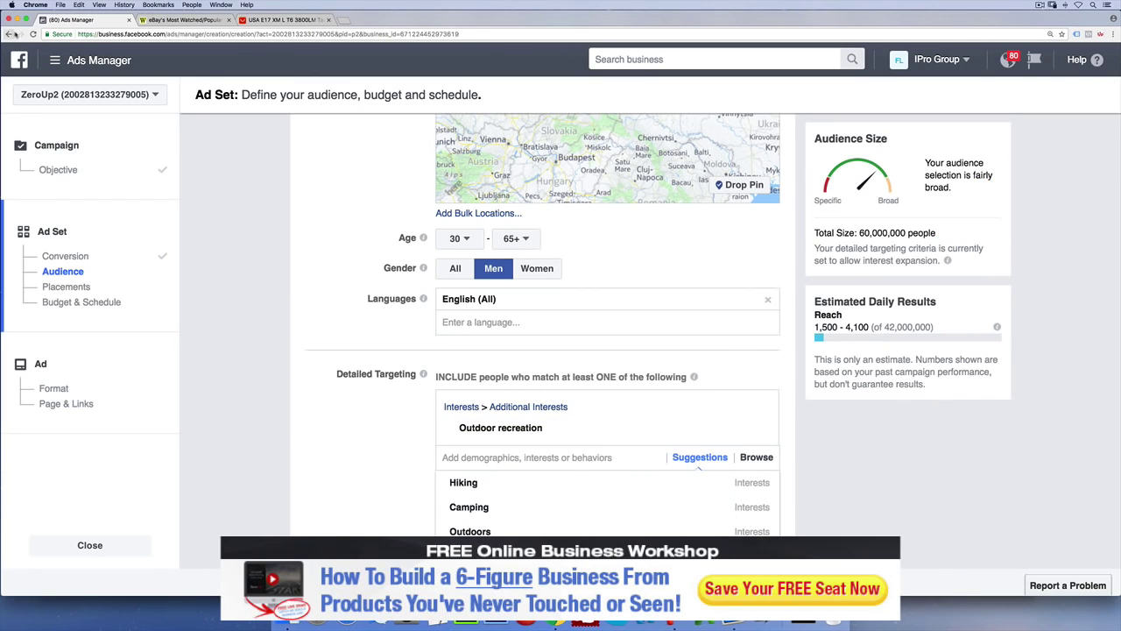
pyautogui.click(25, 34)
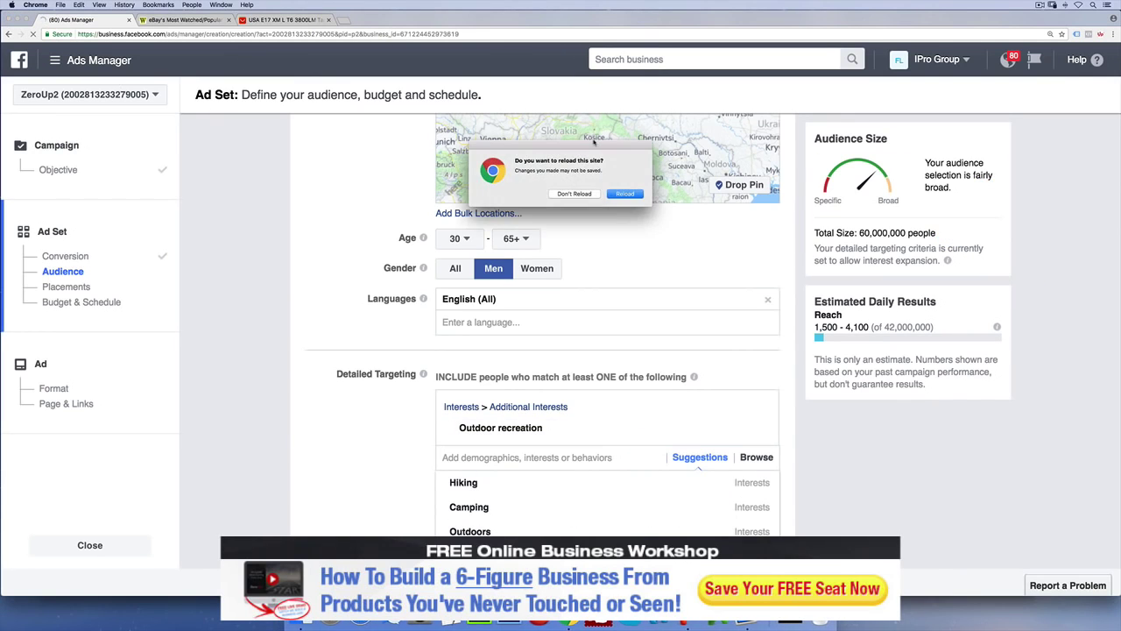
pyautogui.click(636, 194)
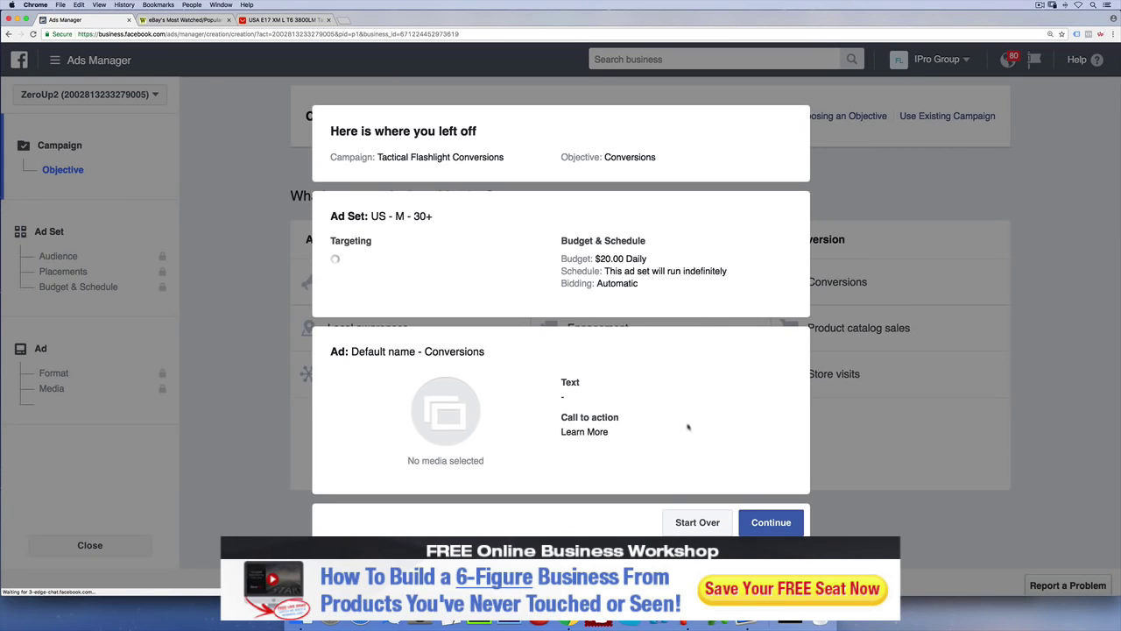
pyautogui.click(697, 523)
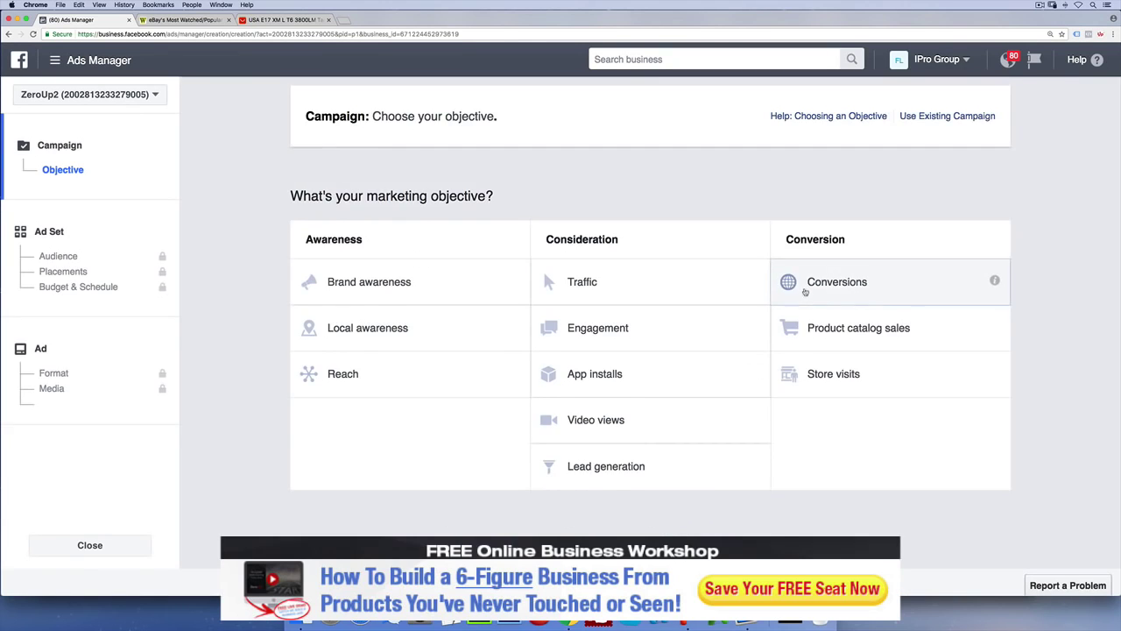
# Step: Choose the Conversions objective, continue to the ad set and select Purchase as the website conversion event
pyautogui.click(990, 281)
pyautogui.click(650, 474)
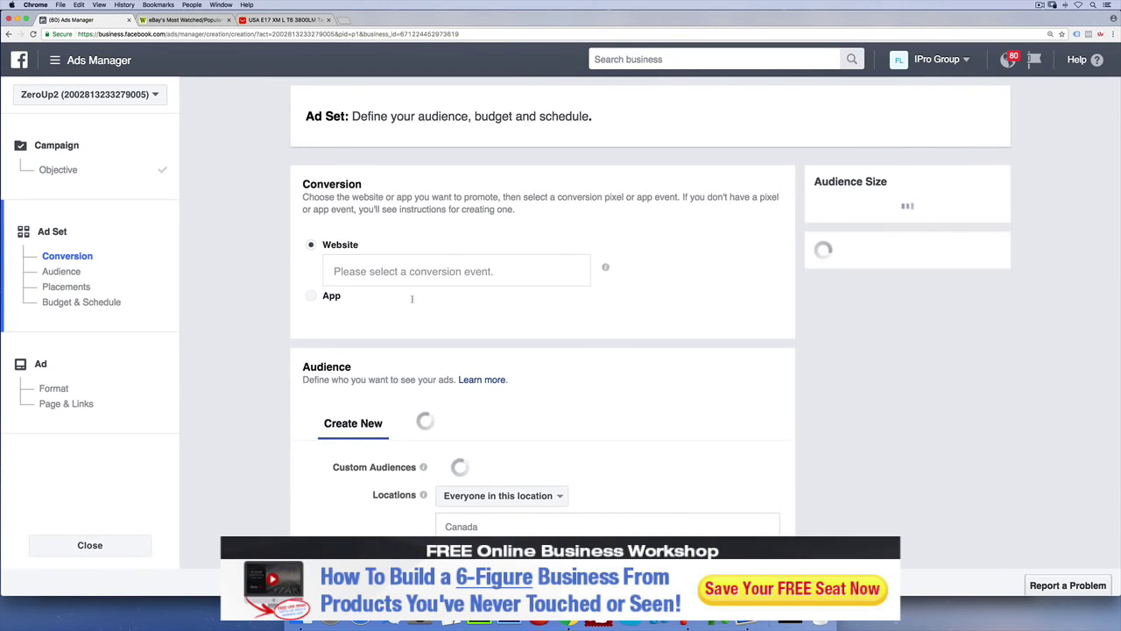
pyautogui.click(412, 272)
pyautogui.click(407, 307)
# Step: Target people who live in this location, adding United States to the audience locations and removing Canada
pyautogui.scroll(-4, 556, 401)
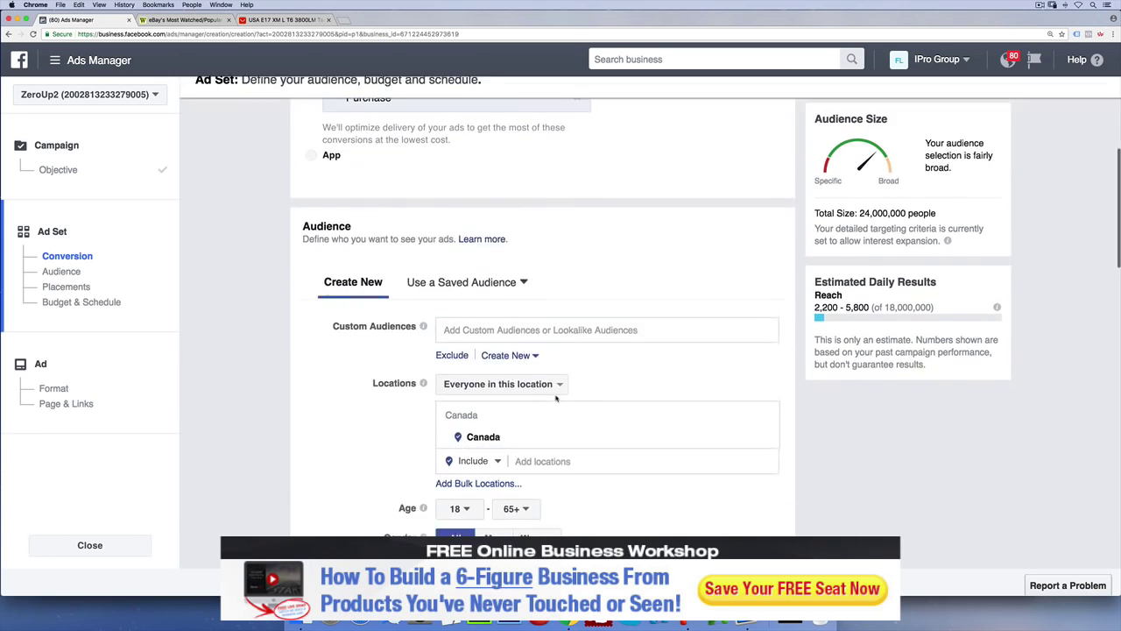
pyautogui.click(500, 400)
pyautogui.click(507, 418)
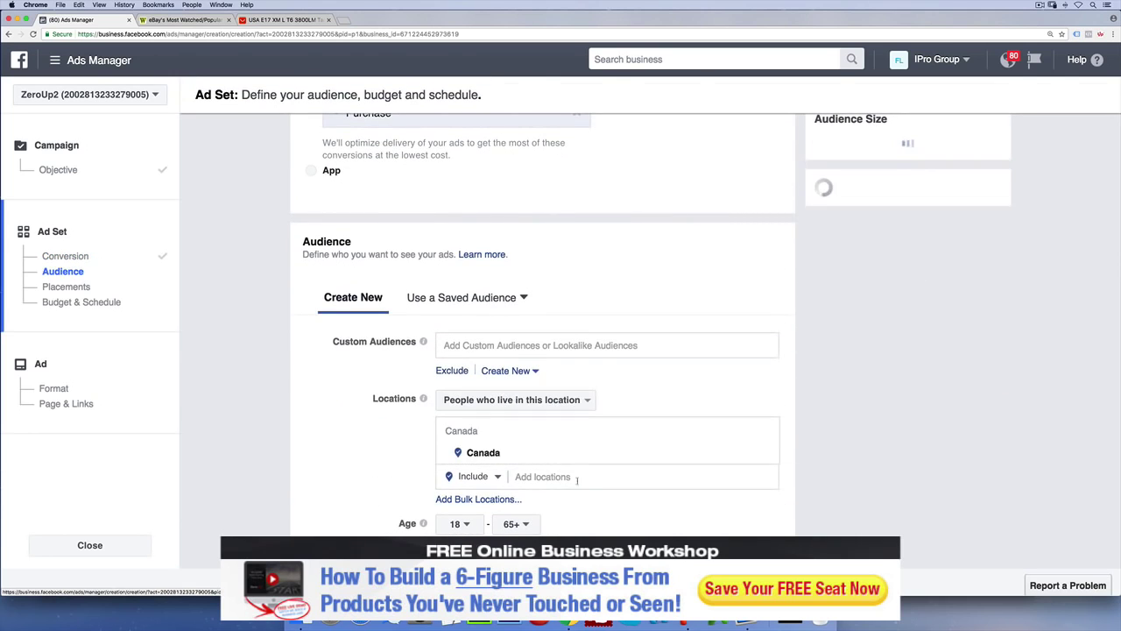
pyautogui.click(569, 476)
pyautogui.write('united')
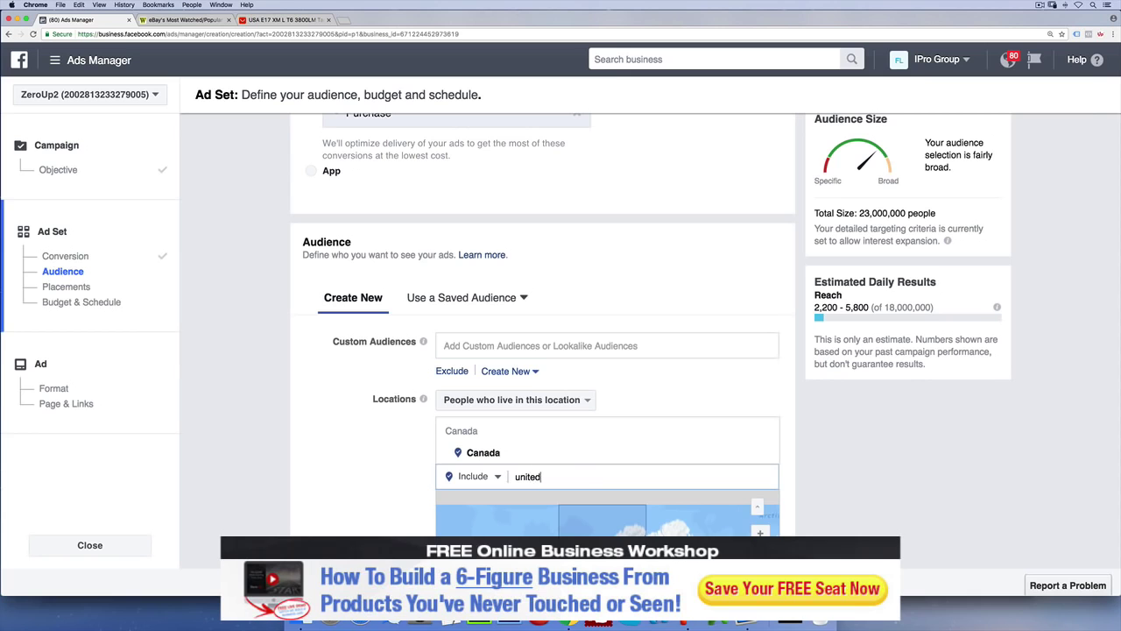
pyautogui.press('Return')
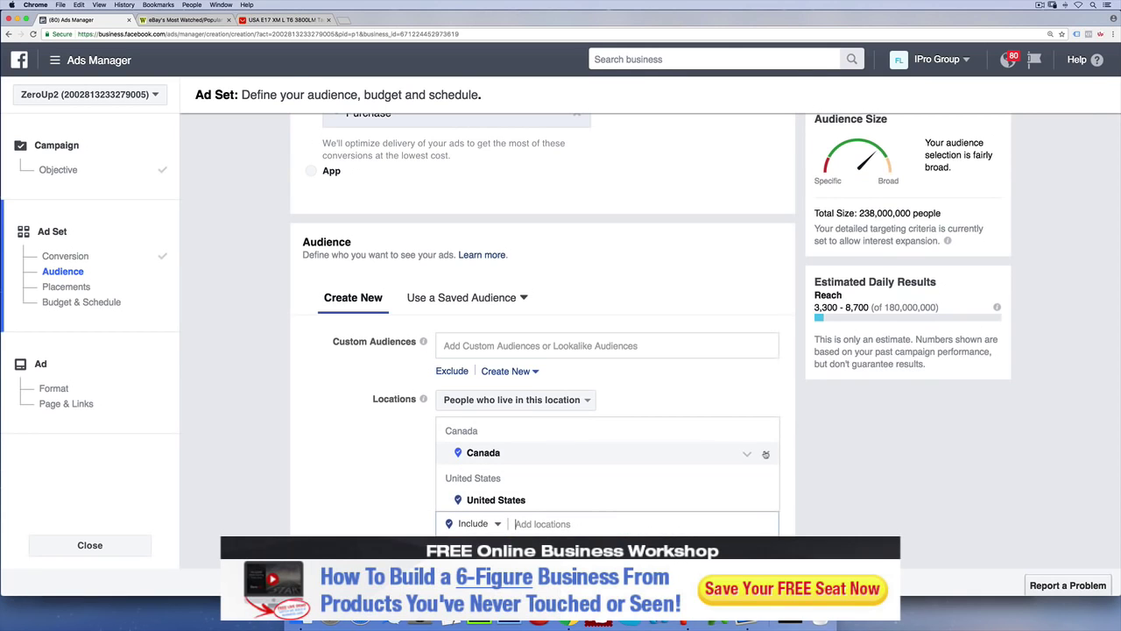
pyautogui.click(764, 453)
pyautogui.scroll(-3, 801, 464)
pyautogui.scroll(-4, 800, 464)
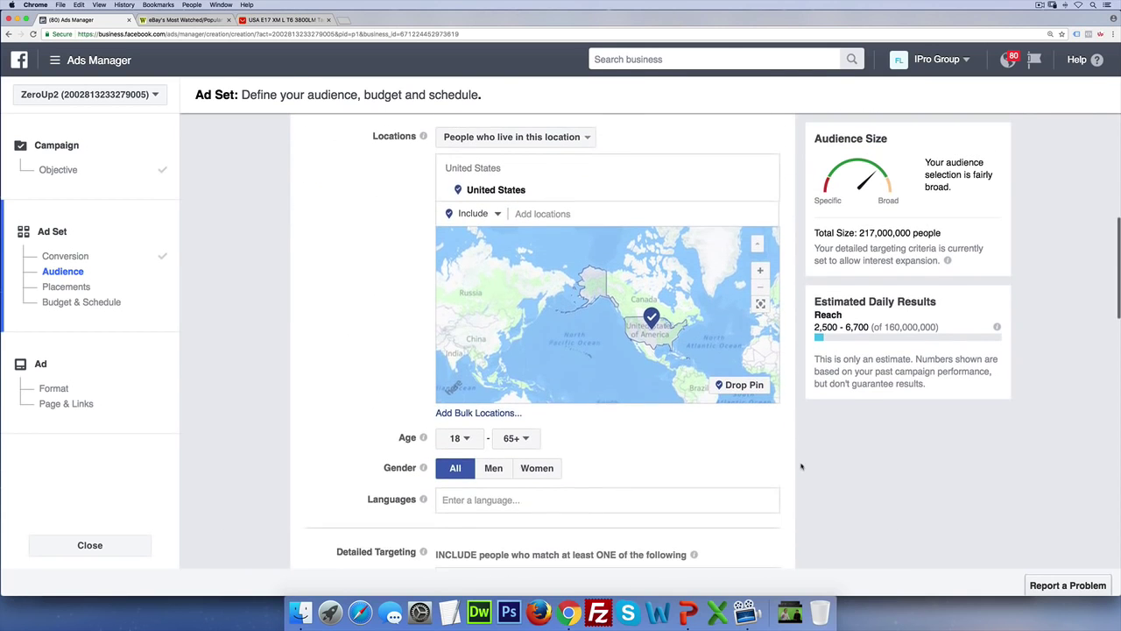
# Step: Set the audience's minimum age to 30, gender to Men and language to English (All)
pyautogui.click(459, 433)
pyautogui.scroll(-3, 458, 398)
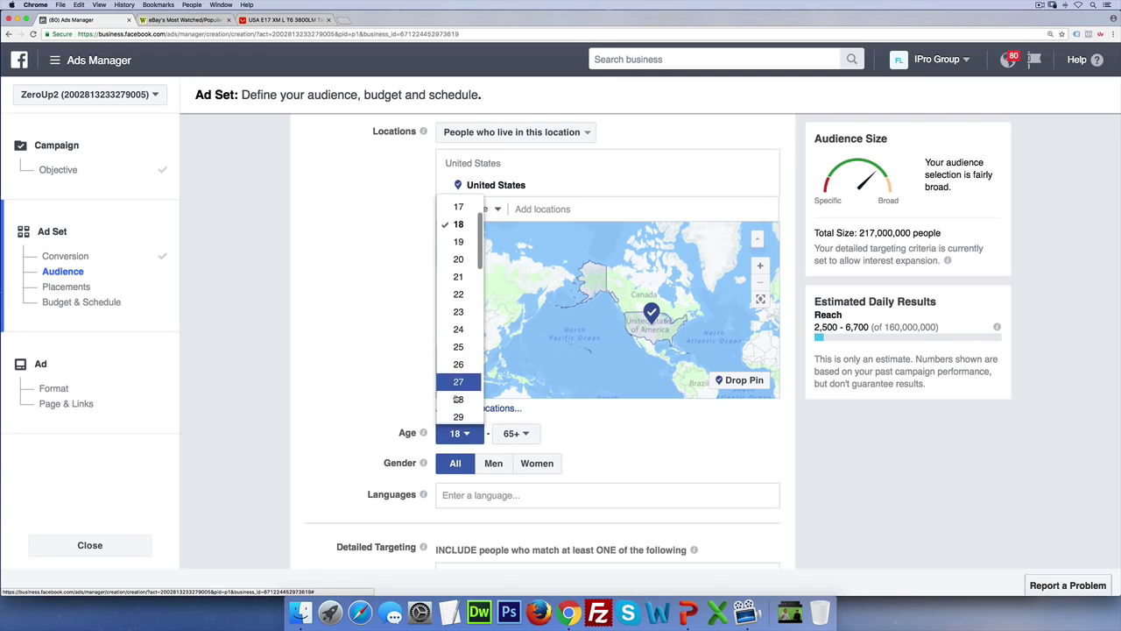
pyautogui.click(459, 399)
pyautogui.click(493, 463)
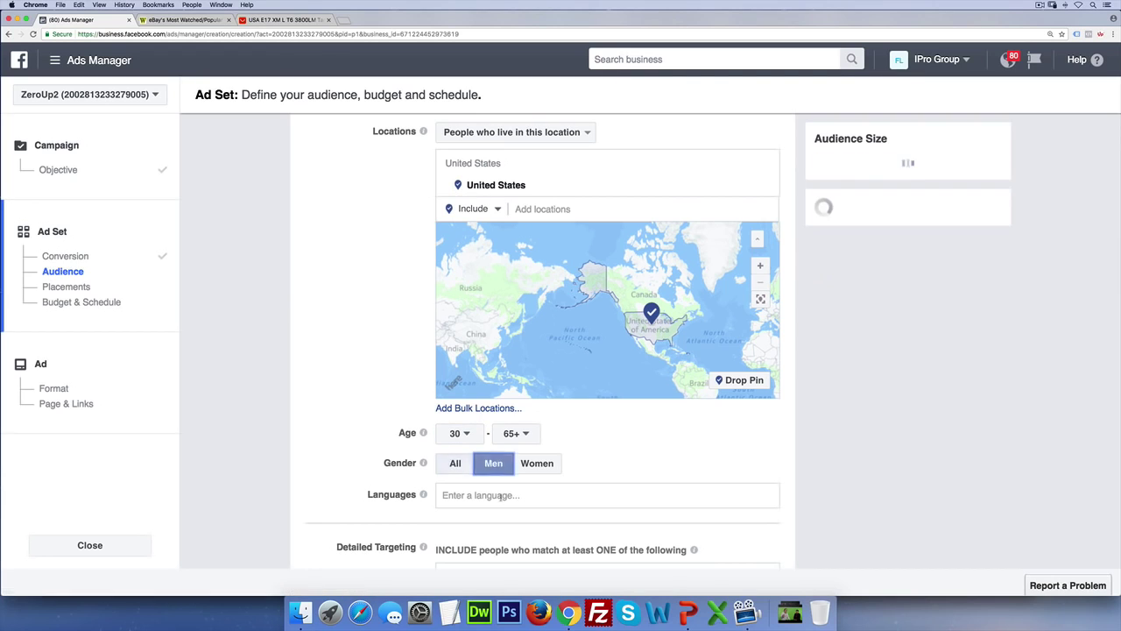
pyautogui.click(487, 496)
pyautogui.write('e')
pyautogui.click(488, 519)
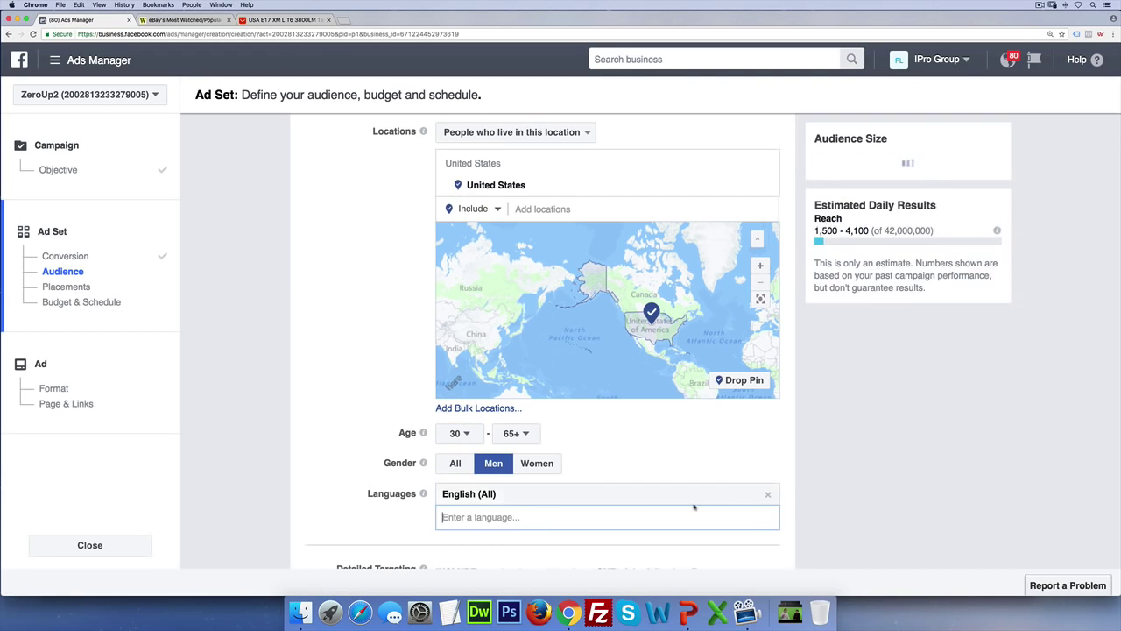
# Step: Add the Camping interest under Outdoor recreation to the detailed targeting
pyautogui.scroll(-5, 616, 437)
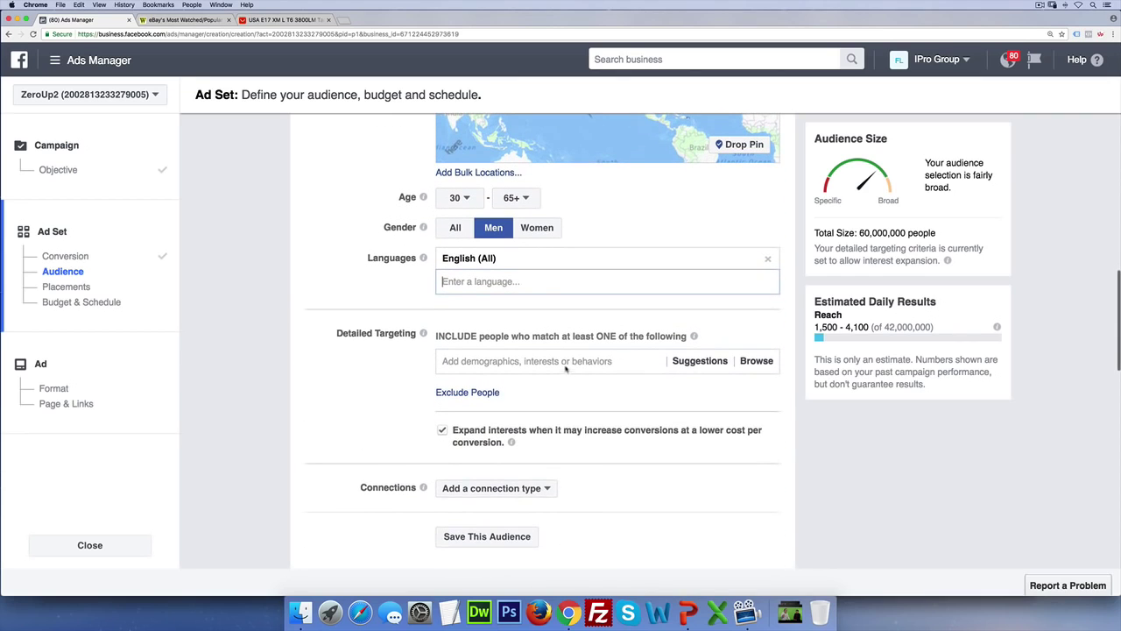
pyautogui.click(566, 366)
pyautogui.write('camping')
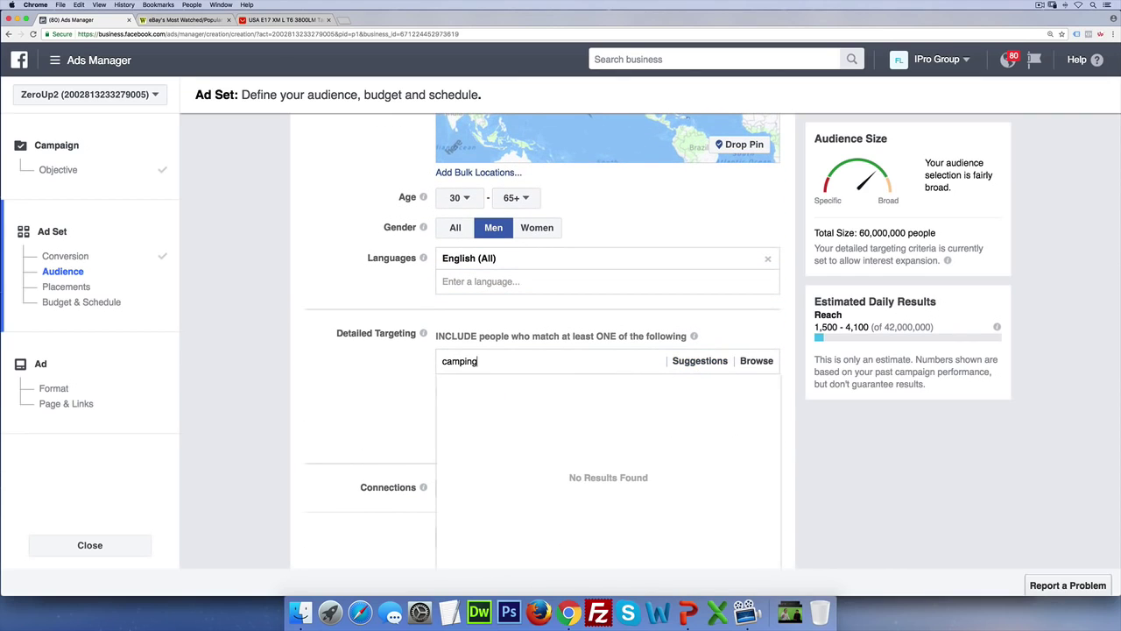
pyautogui.click(561, 389)
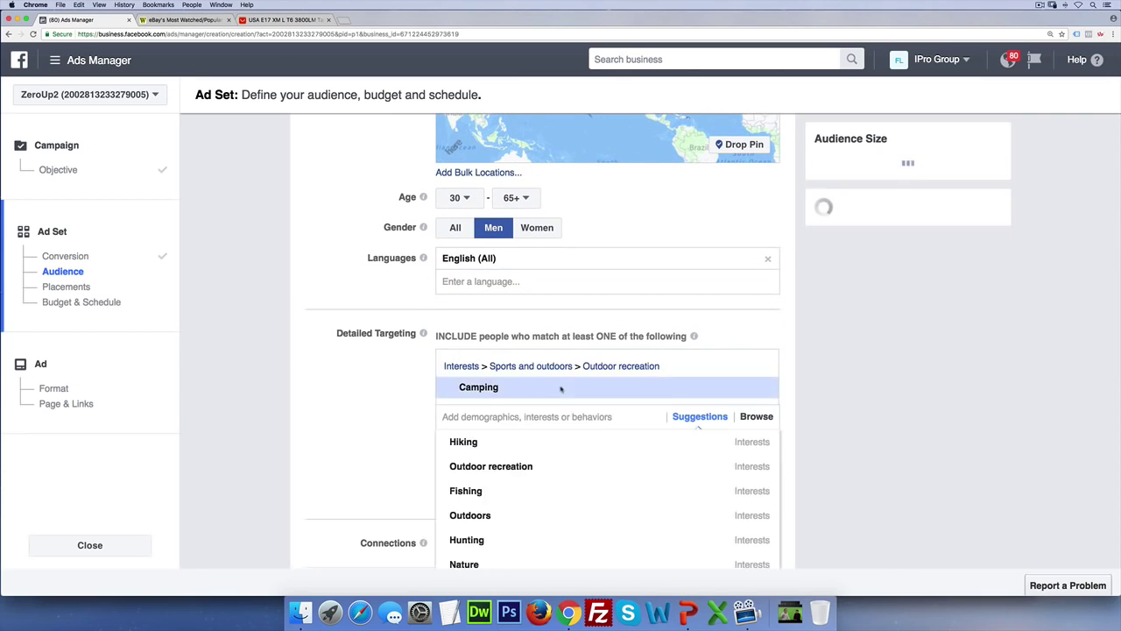
pyautogui.click(372, 392)
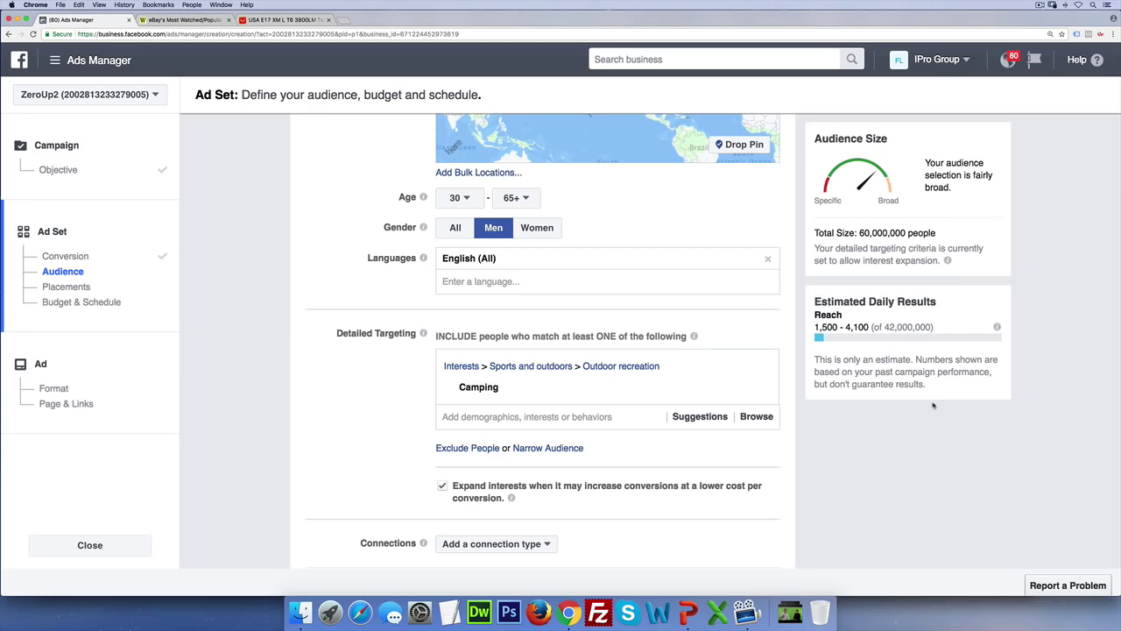
# Step: Narrow the audience to people who must also match the Camping World interest
pyautogui.scroll(-1, 912, 407)
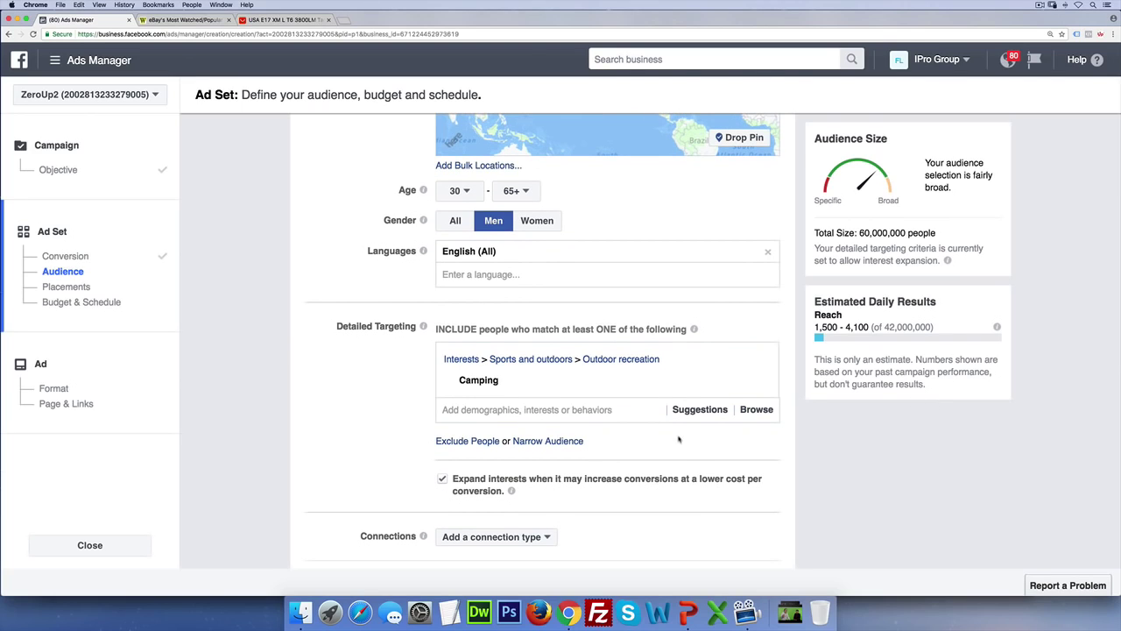
pyautogui.scroll(-4, 679, 439)
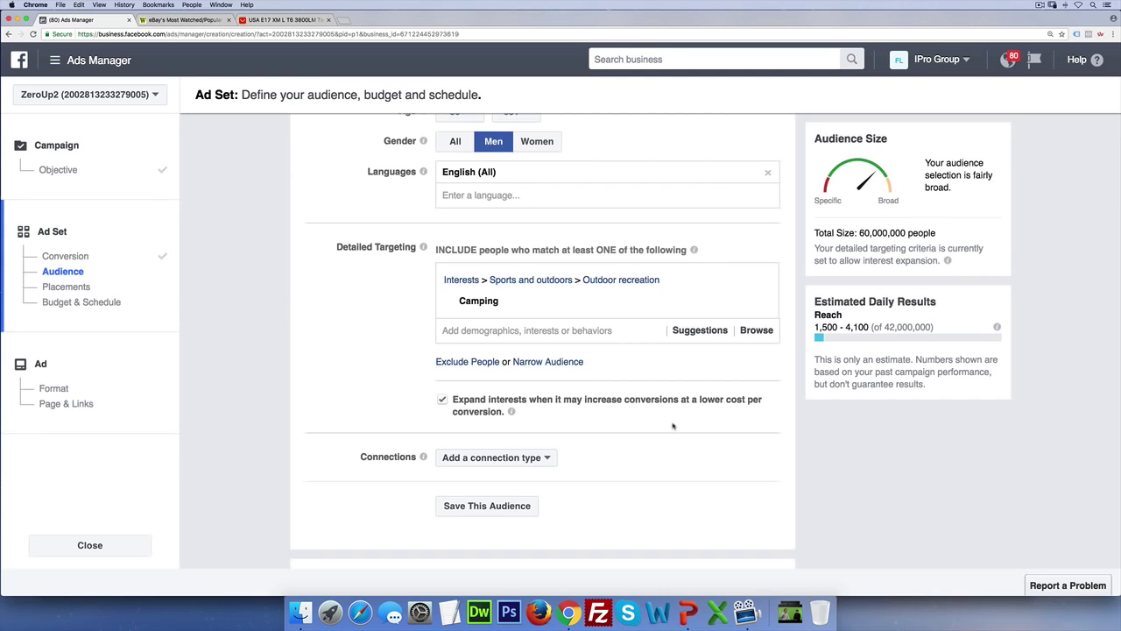
pyautogui.click(571, 363)
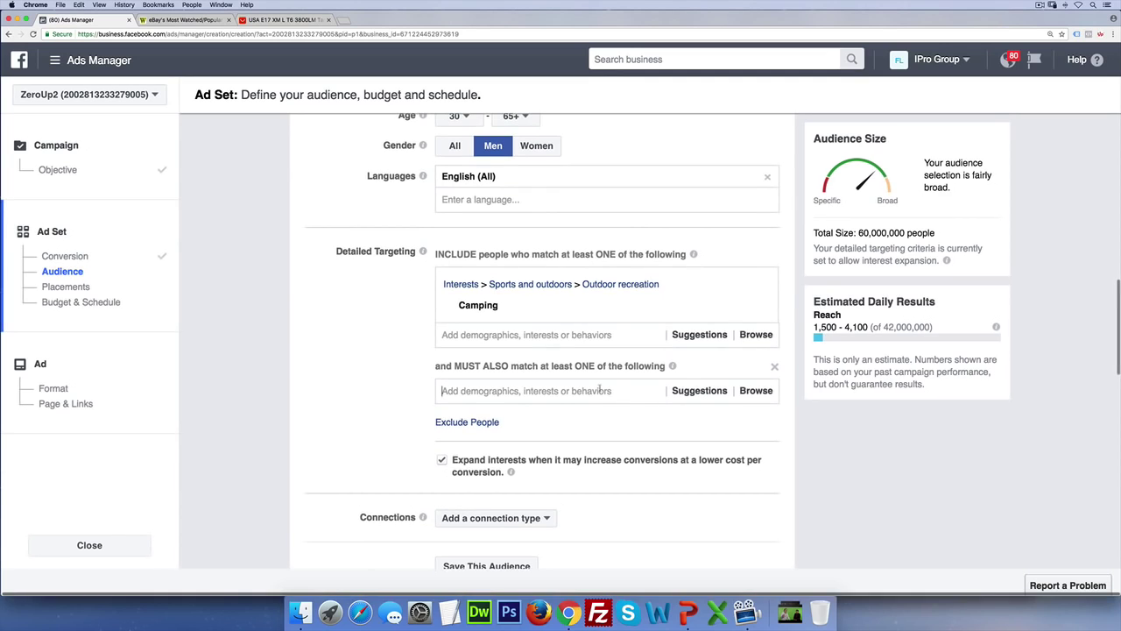
pyautogui.click(600, 388)
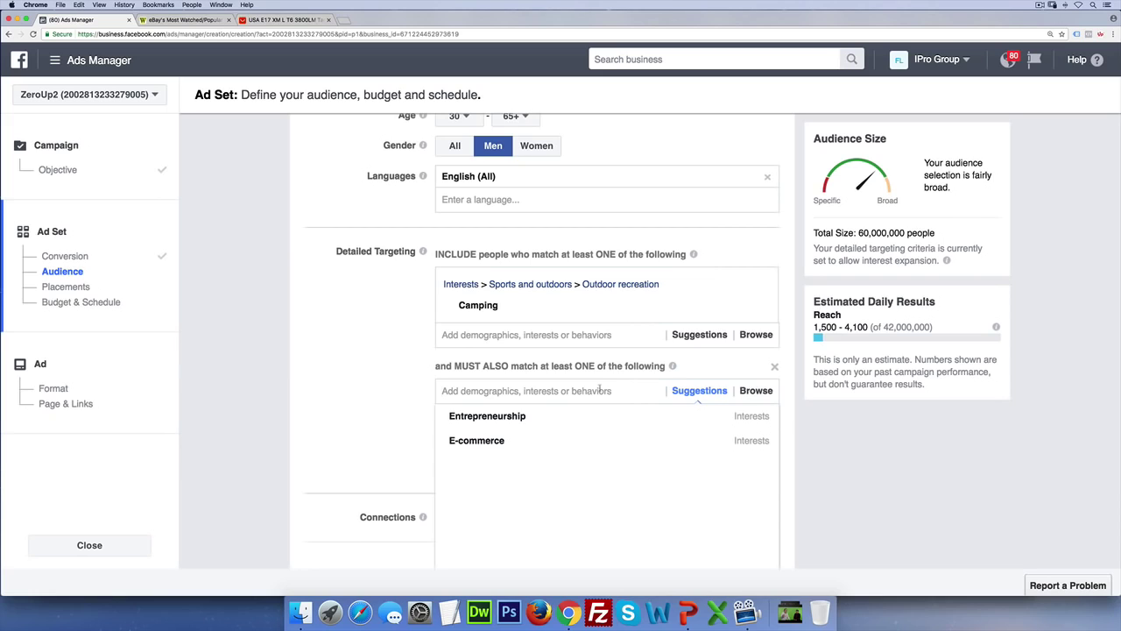
pyautogui.write('campi')
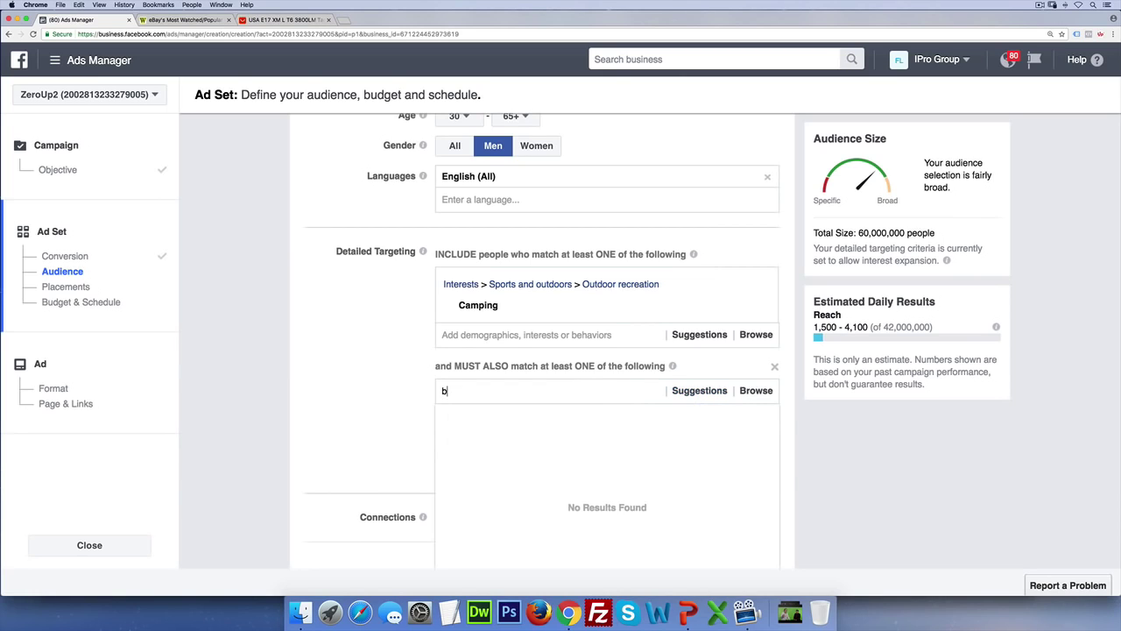
pyautogui.write('ng world')
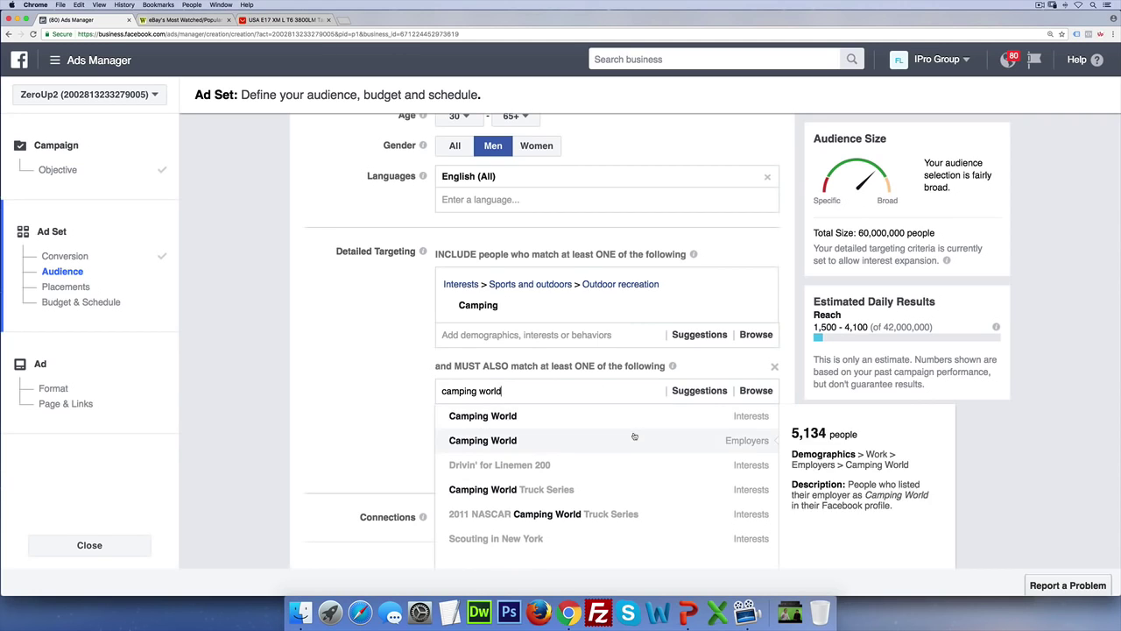
pyautogui.click(514, 418)
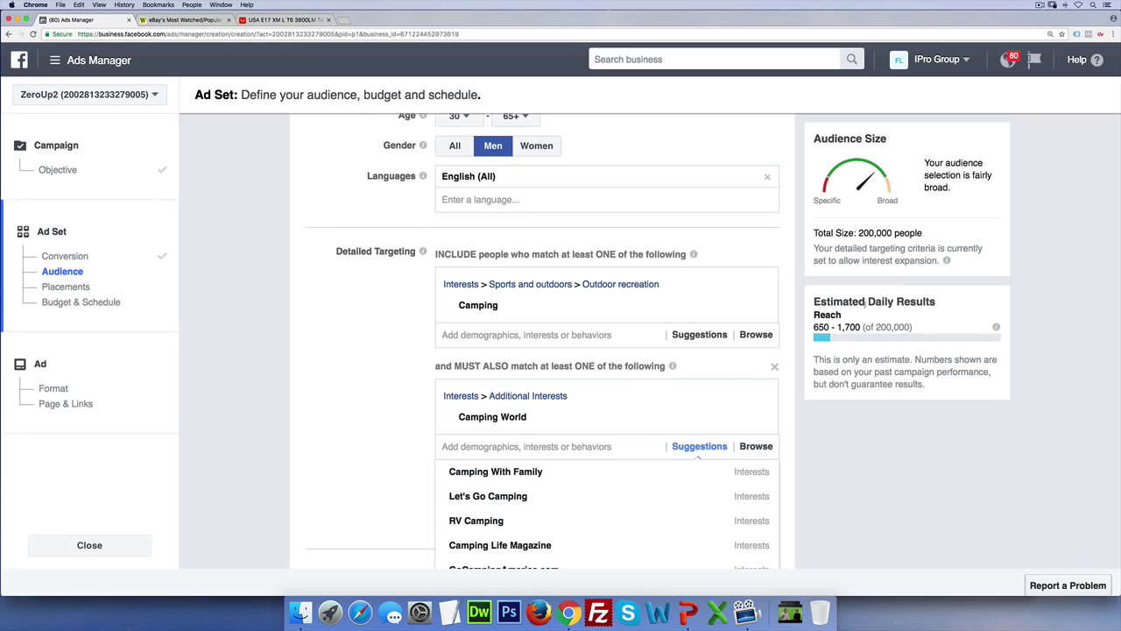
pyautogui.click(375, 355)
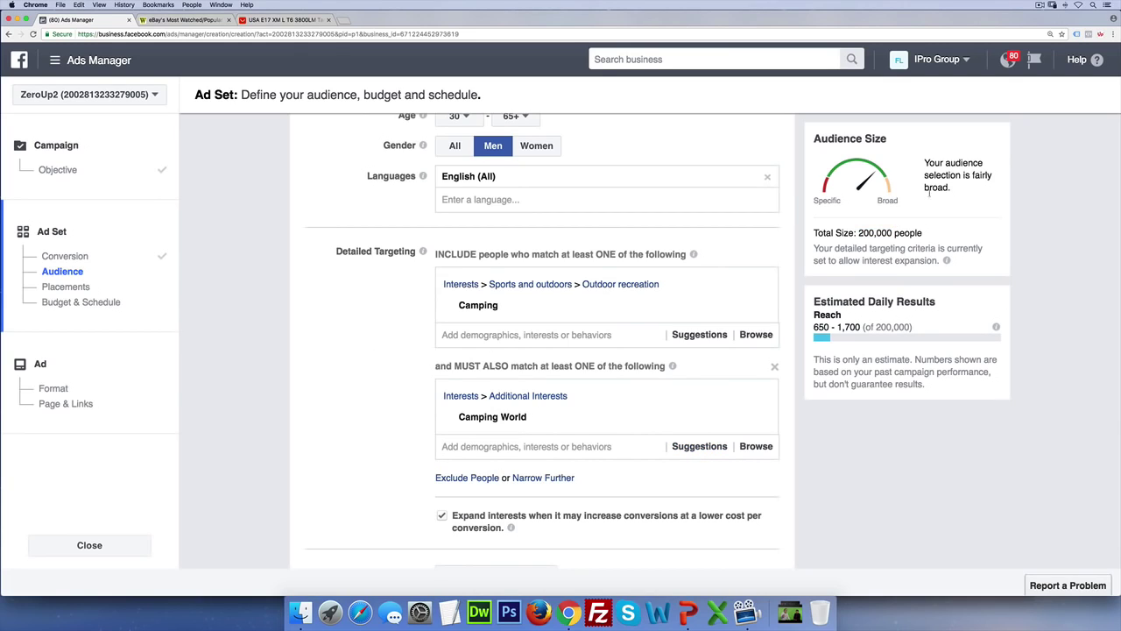
# Step: Highlight the total audience size, then launch Deskscribble and show its plain white drawing canvas
pyautogui.doubleClick(875, 233)
pyautogui.press('super+space')
pyautogui.write('desk')
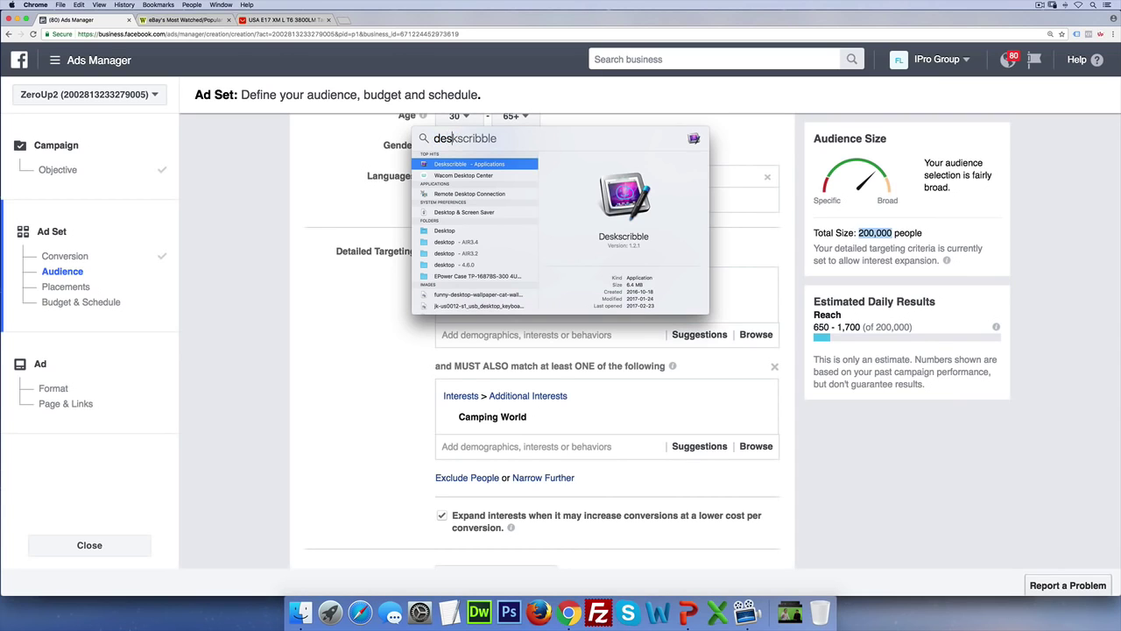
pyautogui.press('Return')
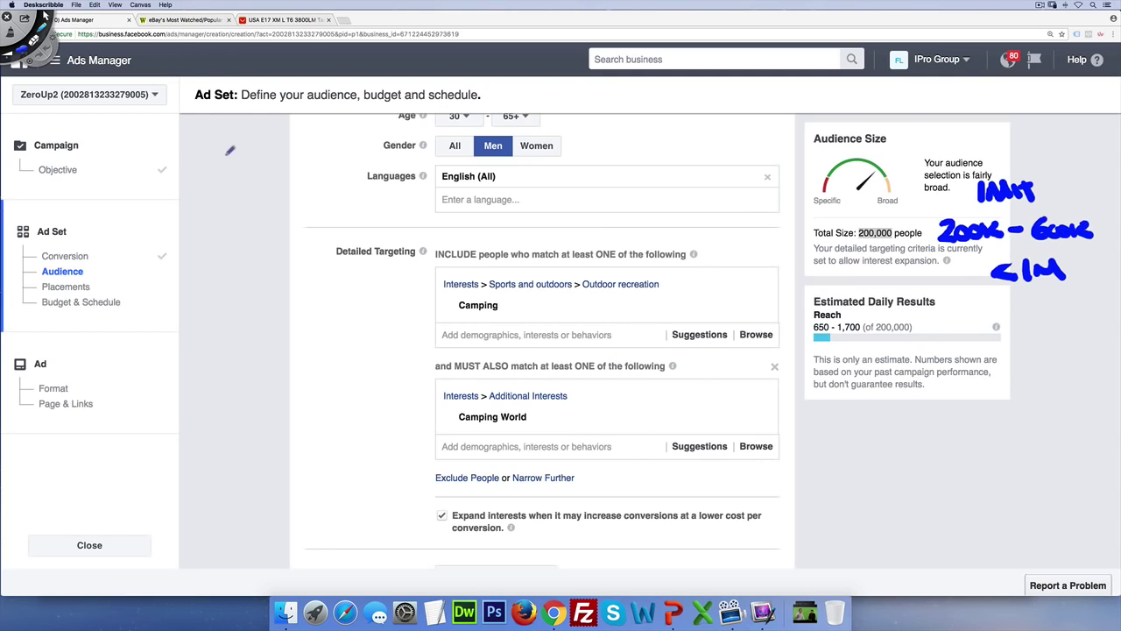
pyautogui.moveTo(250, 149)
pyautogui.mouseDown()
pyautogui.moveTo(203, 195)
pyautogui.moveTo(243, 238)
pyautogui.moveTo(318, 191)
pyautogui.moveTo(268, 151)
pyautogui.mouseUp()
pyautogui.click(138, 4)
pyautogui.click(137, 16)
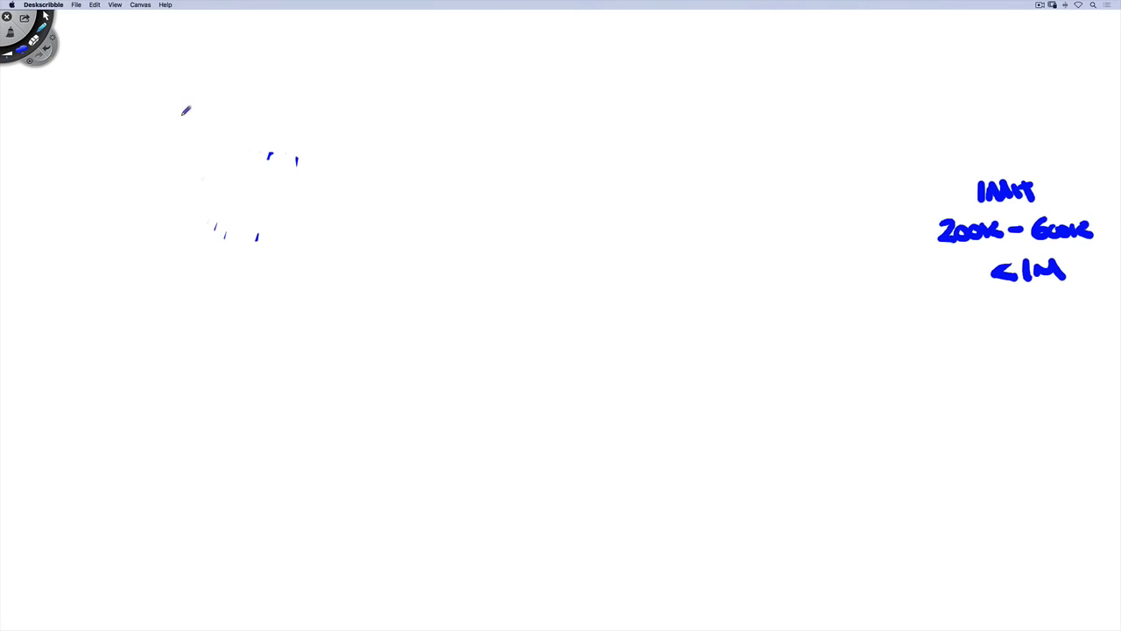
# Step: Draw a large circle labelled CAMPING, underline the label and write 60M inside the circle
pyautogui.moveTo(188, 111)
pyautogui.mouseDown()
pyautogui.moveTo(98, 247)
pyautogui.moveTo(228, 375)
pyautogui.moveTo(393, 290)
pyautogui.moveTo(340, 133)
pyautogui.moveTo(226, 103)
pyautogui.moveTo(182, 113)
pyautogui.moveTo(173, 160)
pyautogui.moveTo(180, 141)
pyautogui.moveTo(208, 133)
pyautogui.moveTo(242, 128)
pyautogui.moveTo(269, 140)
pyautogui.mouseUp()
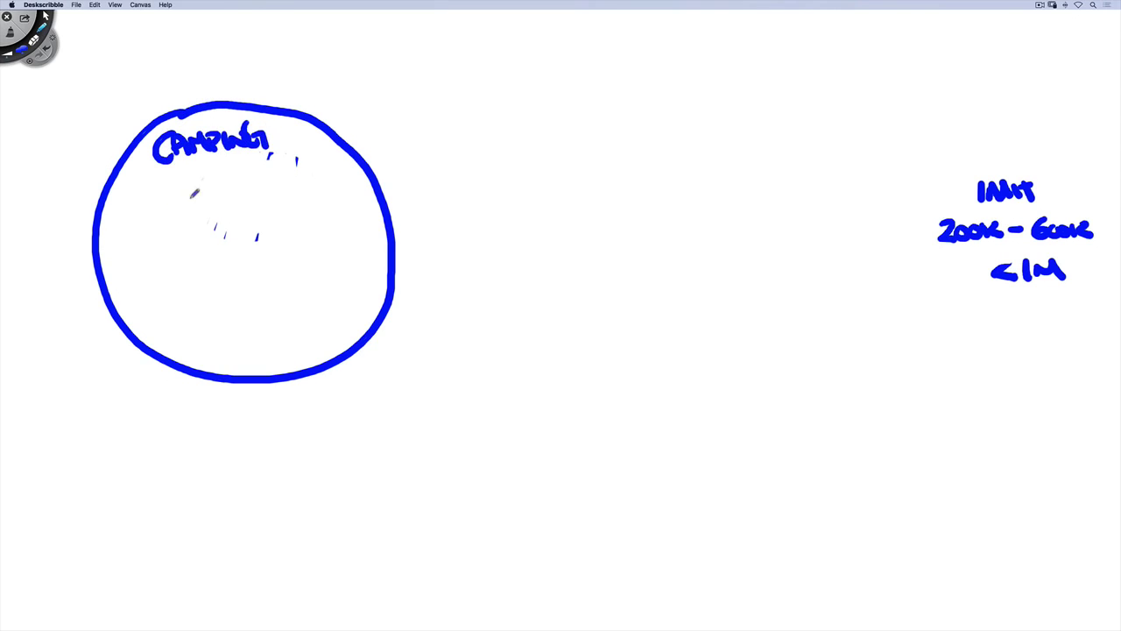
pyautogui.moveTo(142, 190); pyautogui.dragTo(282, 150)
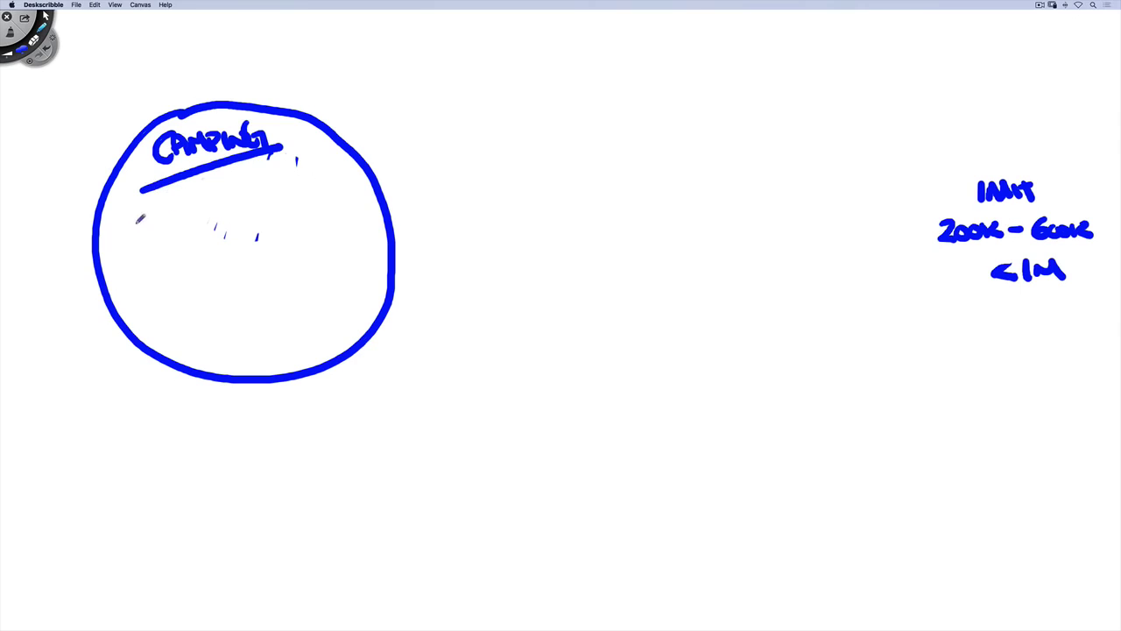
pyautogui.moveTo(134, 238)
pyautogui.mouseDown()
pyautogui.moveTo(137, 250)
pyautogui.moveTo(199, 267)
pyautogui.mouseUp()
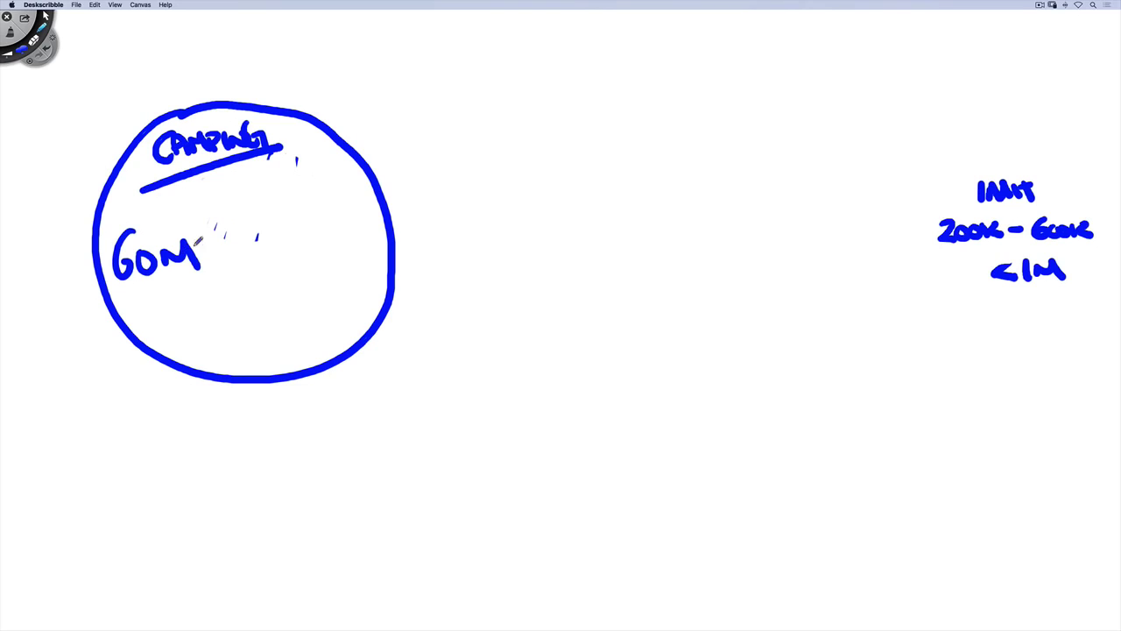
# Step: Draw a second circle overlapping the CAMPING circle and label it CAMPING WORLD
pyautogui.moveTo(499, 86)
pyautogui.mouseDown()
pyautogui.moveTo(431, 104)
pyautogui.moveTo(332, 207)
pyautogui.moveTo(354, 342)
pyautogui.moveTo(506, 381)
pyautogui.moveTo(592, 261)
pyautogui.moveTo(557, 154)
pyautogui.moveTo(497, 88)
pyautogui.mouseUp()
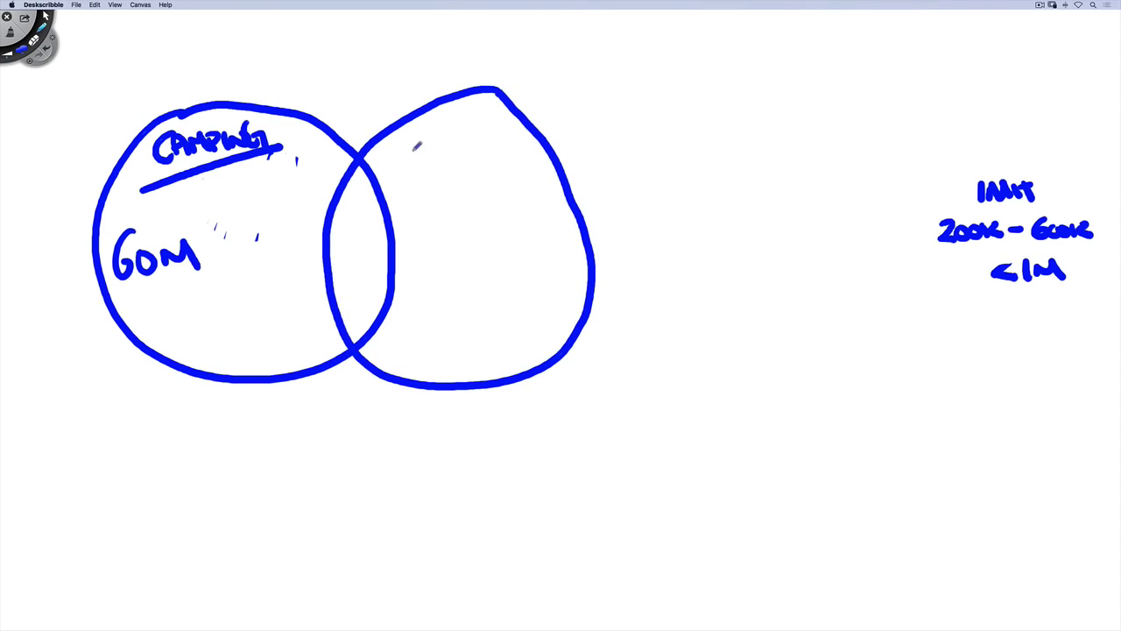
pyautogui.moveTo(417, 144)
pyautogui.mouseDown()
pyautogui.moveTo(412, 172)
pyautogui.moveTo(428, 169)
pyautogui.moveTo(441, 137)
pyautogui.moveTo(468, 153)
pyautogui.moveTo(489, 139)
pyautogui.moveTo(517, 148)
pyautogui.mouseUp()
pyautogui.moveTo(428, 200)
pyautogui.mouseDown()
pyautogui.moveTo(518, 173)
pyautogui.moveTo(512, 194)
pyautogui.mouseUp()
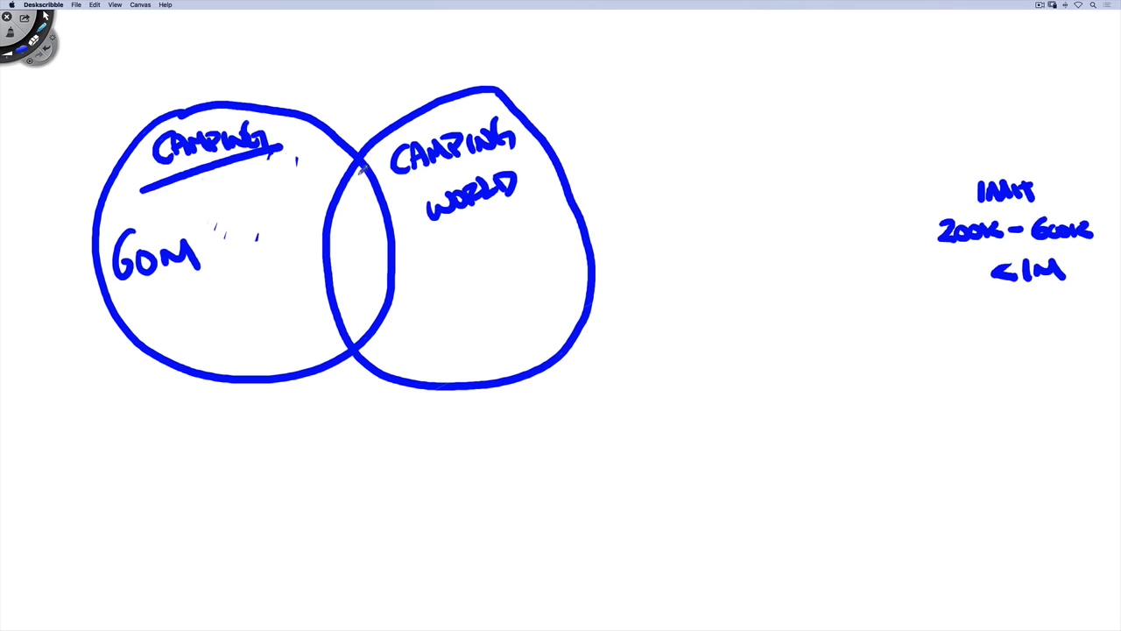
# Step: Shade the overlap of the two circles and draw a line from it to two stick figures below
pyautogui.moveTo(361, 165)
pyautogui.mouseDown()
pyautogui.moveTo(333, 228)
pyautogui.moveTo(355, 249)
pyautogui.moveTo(372, 311)
pyautogui.moveTo(360, 324)
pyautogui.moveTo(378, 452)
pyautogui.moveTo(396, 435)
pyautogui.moveTo(386, 462)
pyautogui.mouseUp()
pyautogui.moveTo(464, 404); pyautogui.dragTo(462, 407)
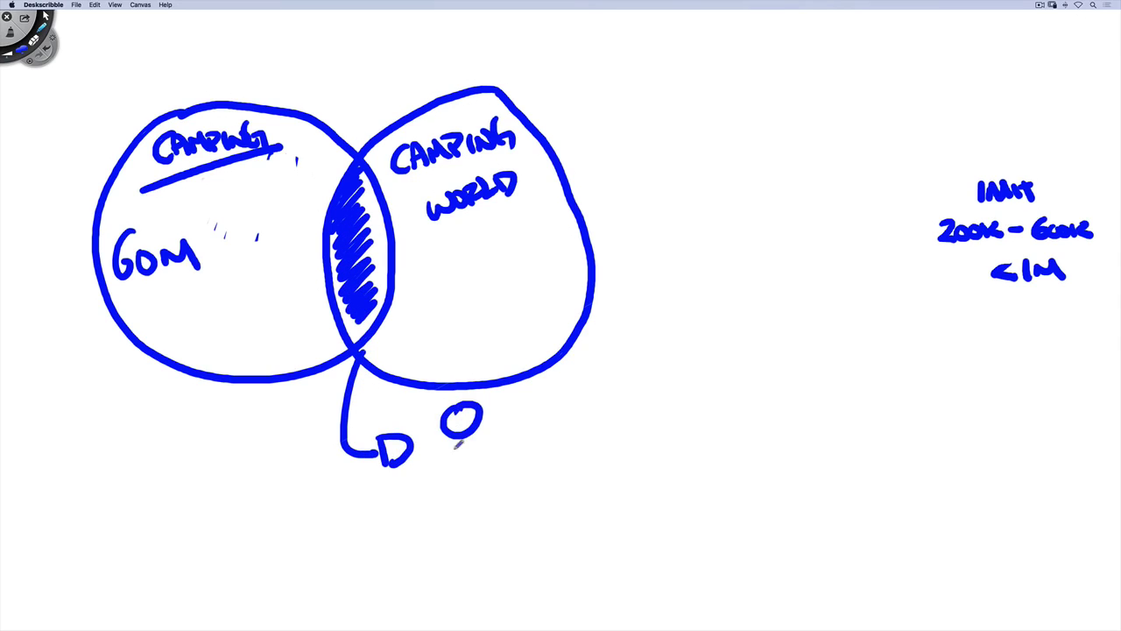
pyautogui.moveTo(438, 462)
pyautogui.mouseDown()
pyautogui.moveTo(495, 449)
pyautogui.moveTo(449, 484)
pyautogui.moveTo(501, 477)
pyautogui.mouseUp()
pyautogui.moveTo(524, 405)
pyautogui.mouseDown()
pyautogui.moveTo(519, 429)
pyautogui.moveTo(531, 410)
pyautogui.mouseUp()
pyautogui.moveTo(508, 448)
pyautogui.mouseDown()
pyautogui.moveTo(545, 447)
pyautogui.moveTo(508, 481)
pyautogui.mouseUp()
pyautogui.moveTo(522, 452); pyautogui.dragTo(555, 475)
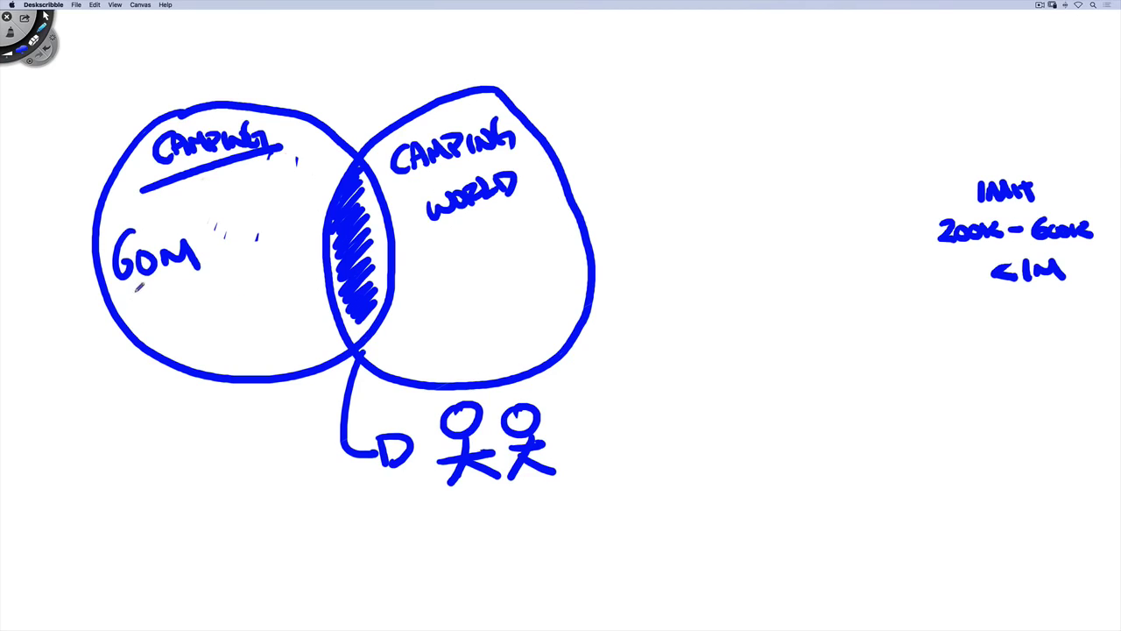
# Step: Underline 60M, circle the two stick figures, draw a downward arrow beside them and close the drawing canvas
pyautogui.moveTo(118, 304); pyautogui.dragTo(221, 271)
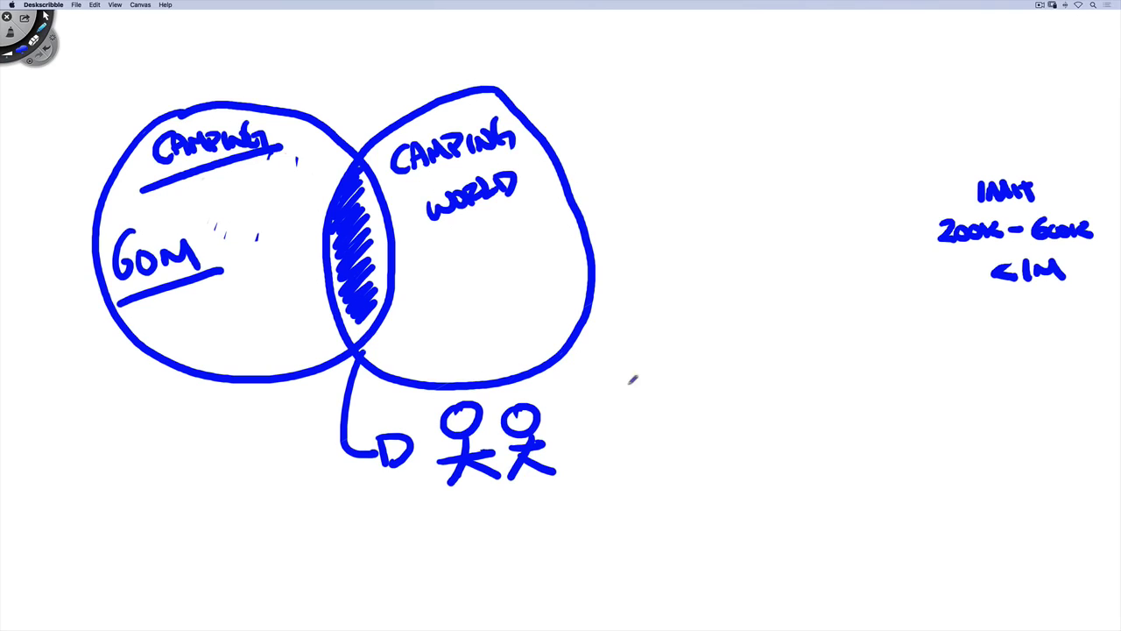
pyautogui.moveTo(542, 394)
pyautogui.mouseDown()
pyautogui.moveTo(464, 397)
pyautogui.moveTo(493, 501)
pyautogui.moveTo(565, 411)
pyautogui.moveTo(536, 393)
pyautogui.mouseUp()
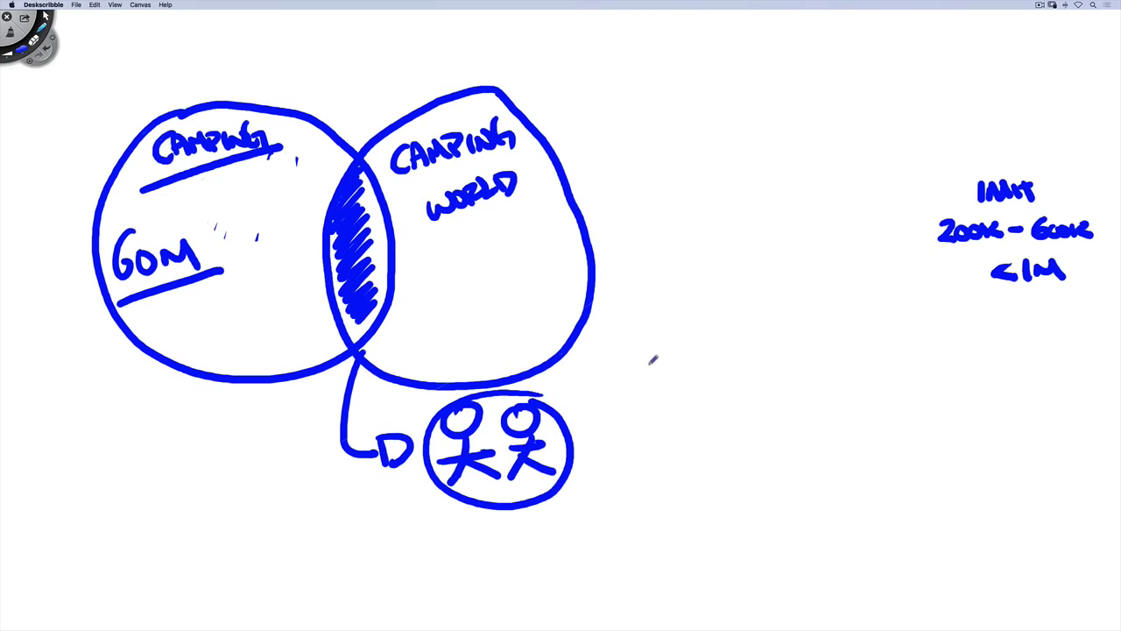
pyautogui.moveTo(649, 359)
pyautogui.mouseDown()
pyautogui.moveTo(649, 405)
pyautogui.moveTo(683, 380)
pyautogui.mouseUp()
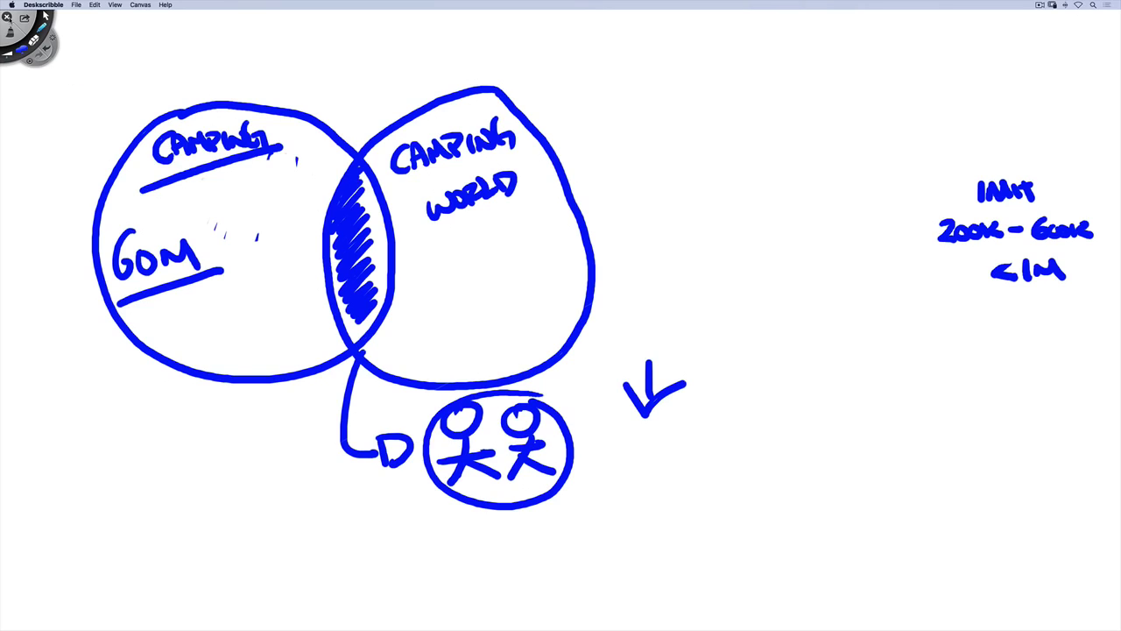
pyautogui.click(7, 16)
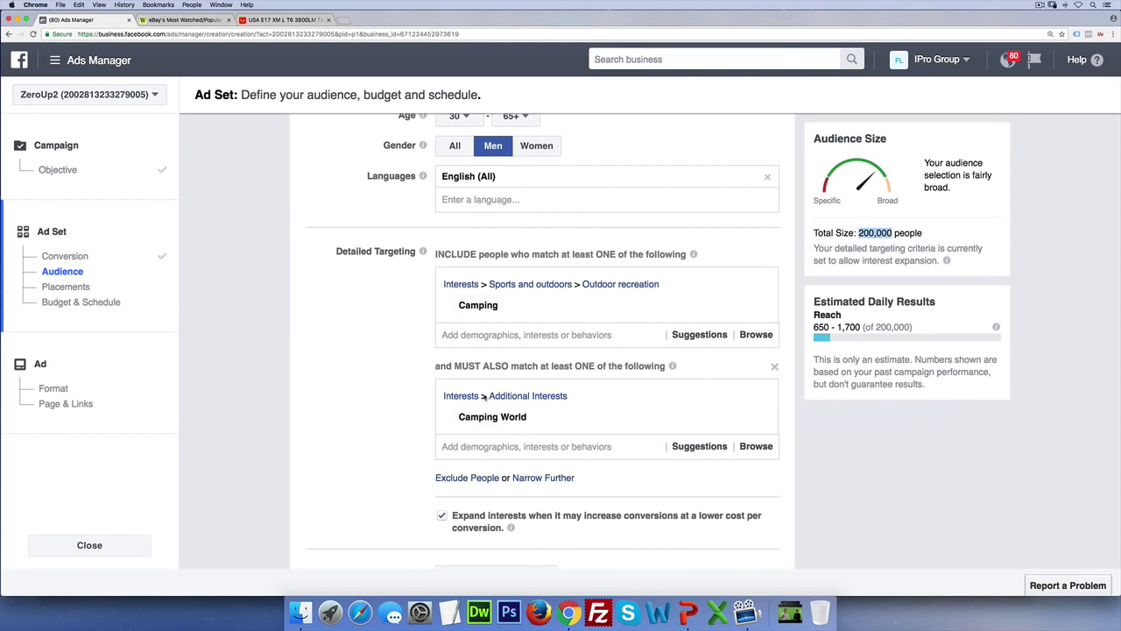
# Step: Turn off expanding interests when it may increase conversions at a lower cost per conversion
pyautogui.scroll(-3, 379, 421)
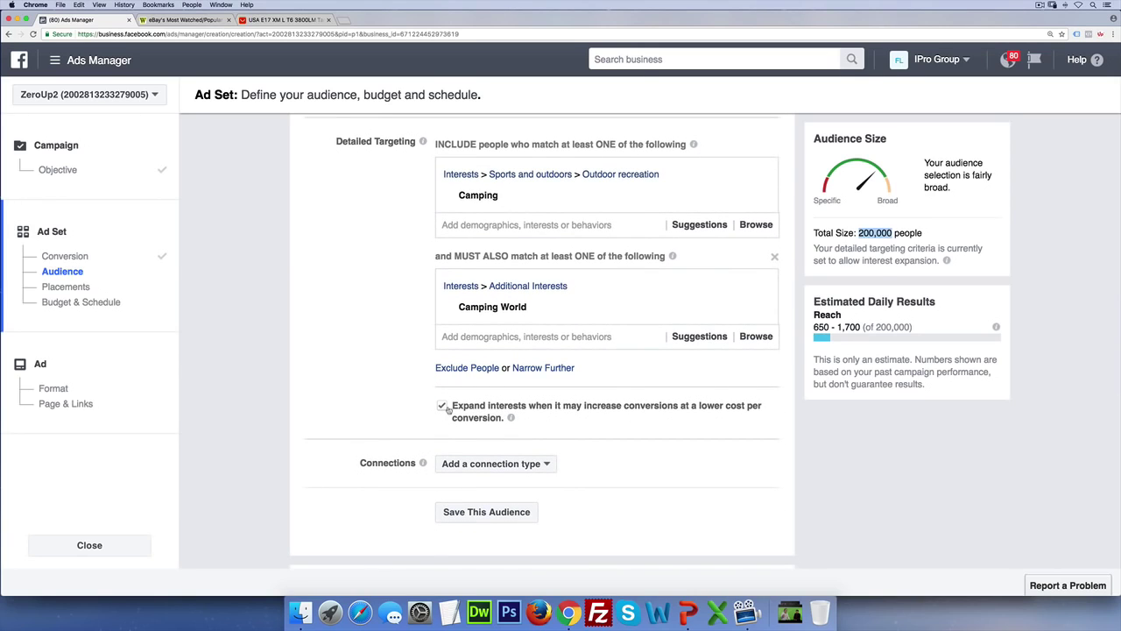
pyautogui.click(490, 338)
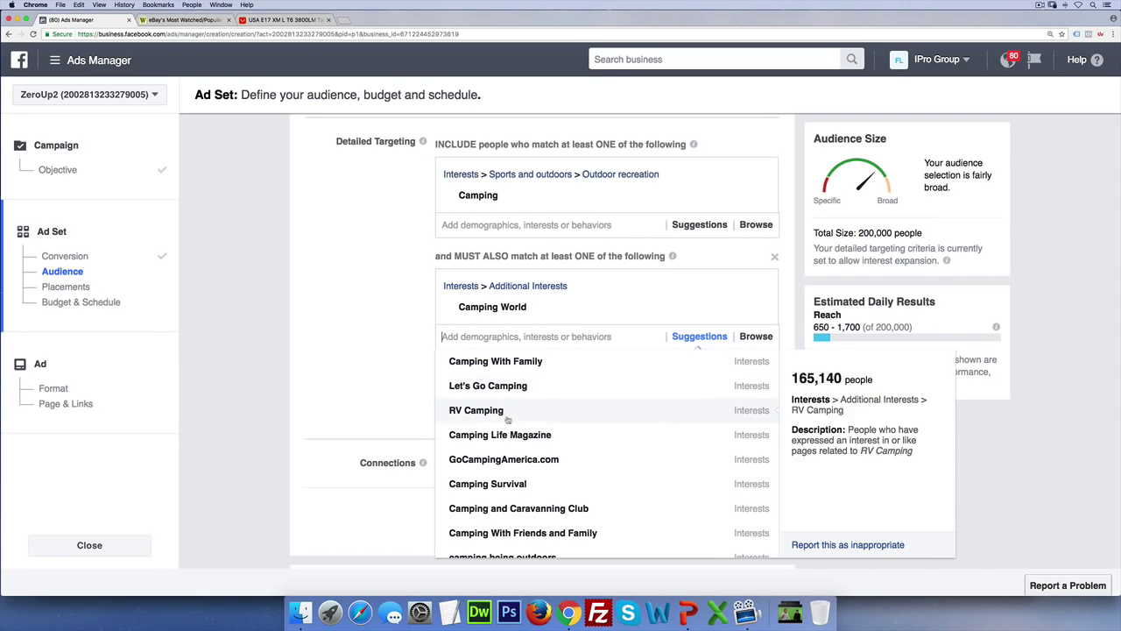
pyautogui.click(379, 382)
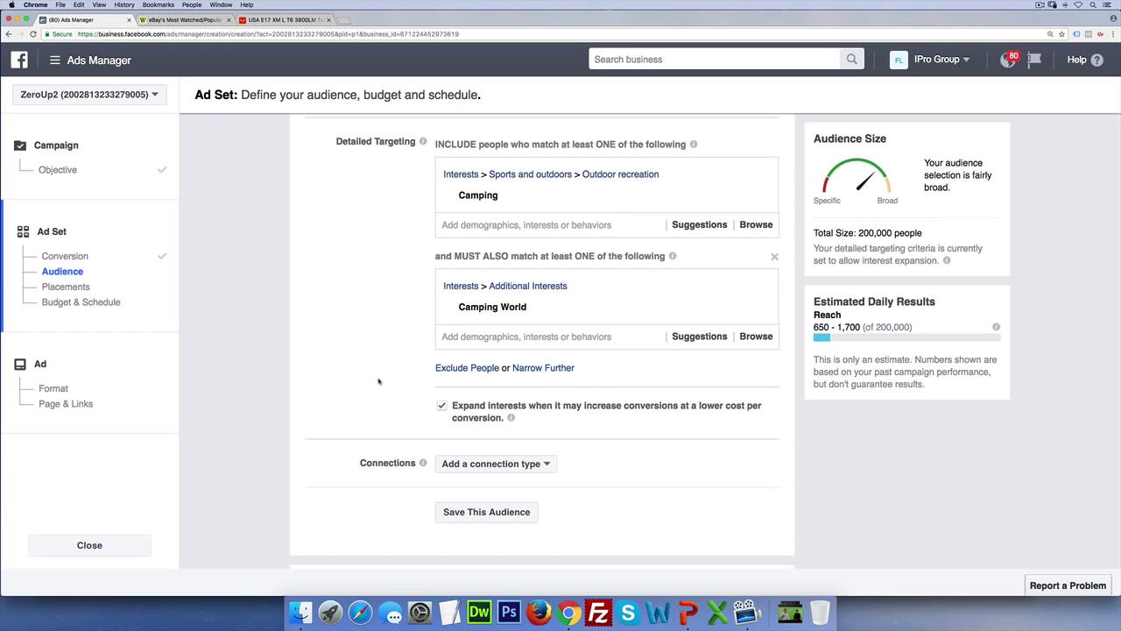
pyautogui.click(441, 407)
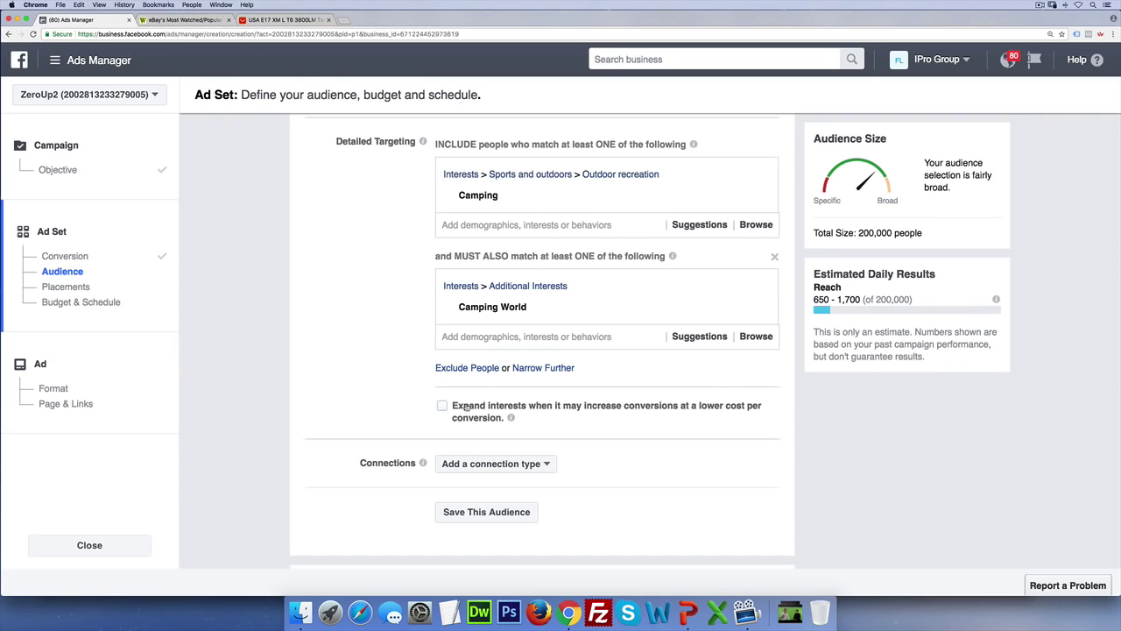
# Step: Examine the suggested interests for the second targeting group containing Camping World
pyautogui.click(515, 342)
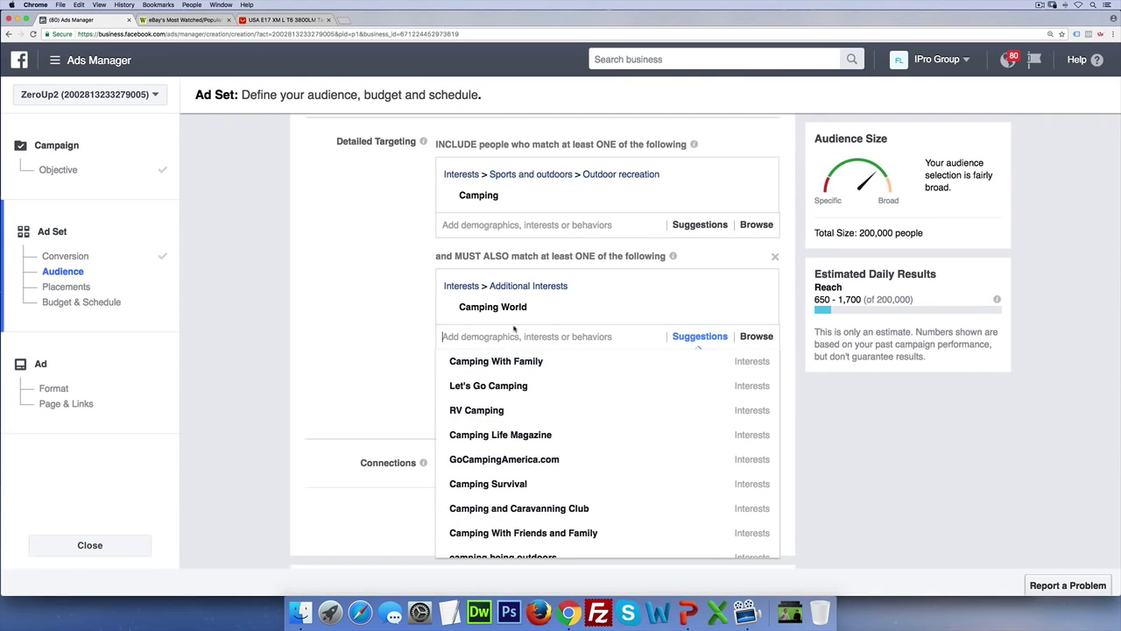
pyautogui.moveTo(527, 313)
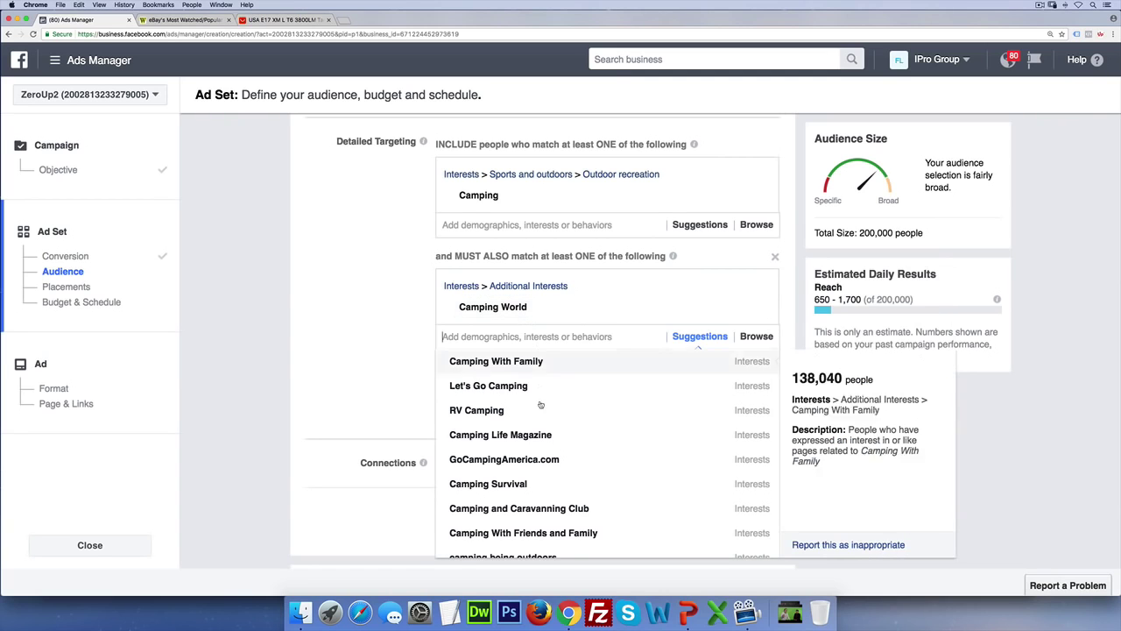
pyautogui.click(410, 390)
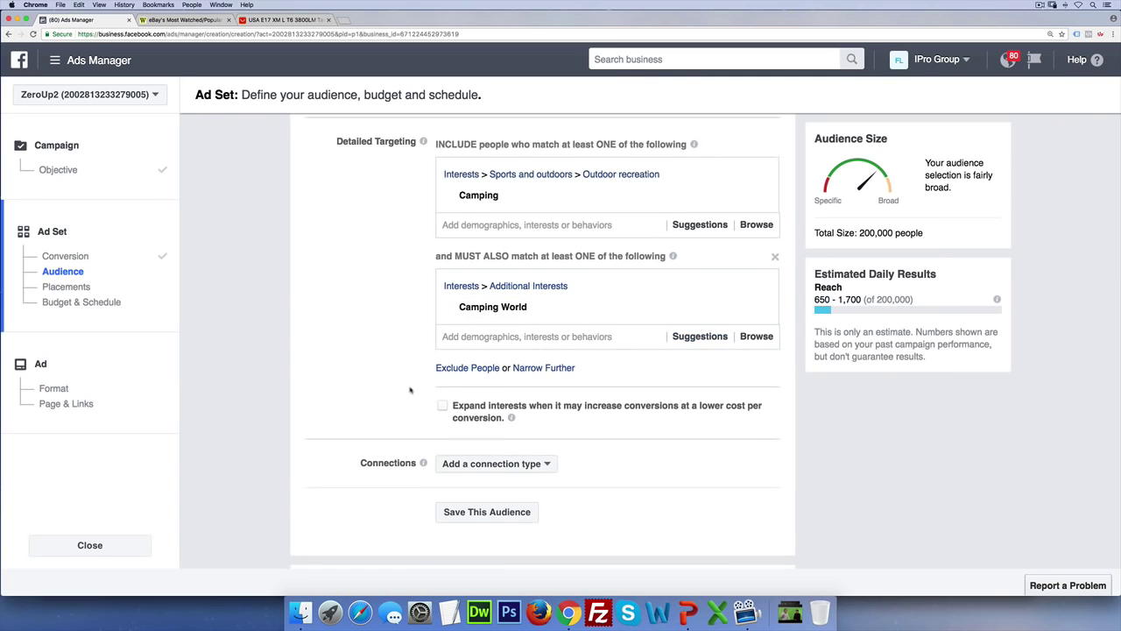
# Step: Switch the ad set from automatic to edited placements and limit the device types to Mobile Only
pyautogui.scroll(-5, 410, 389)
pyautogui.scroll(-2, 411, 390)
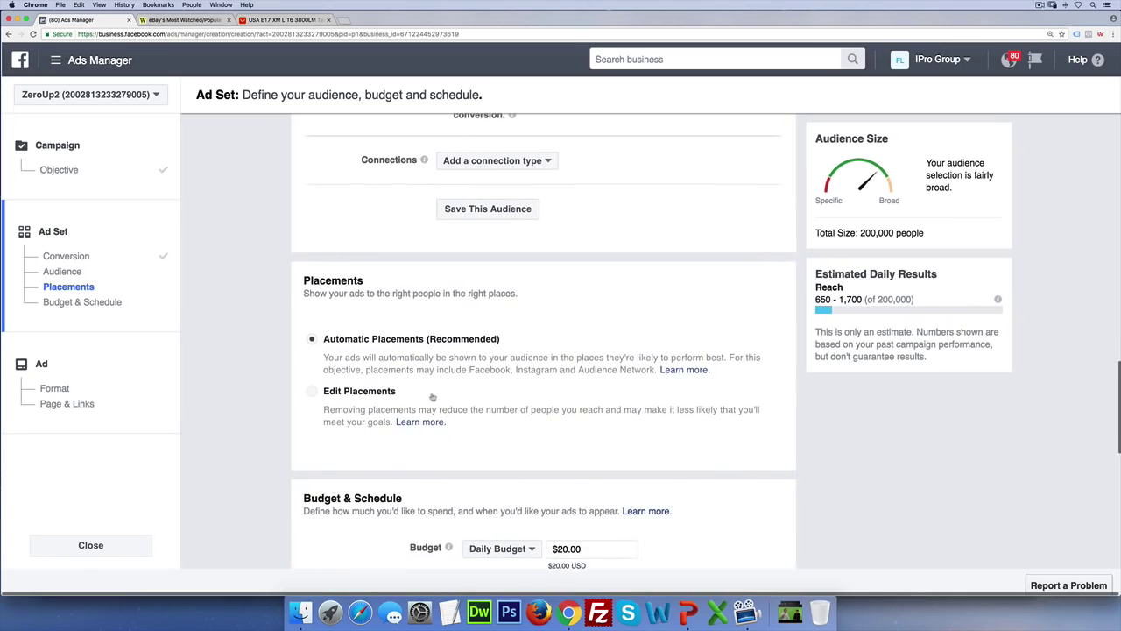
pyautogui.click(395, 390)
pyautogui.scroll(-2, 509, 411)
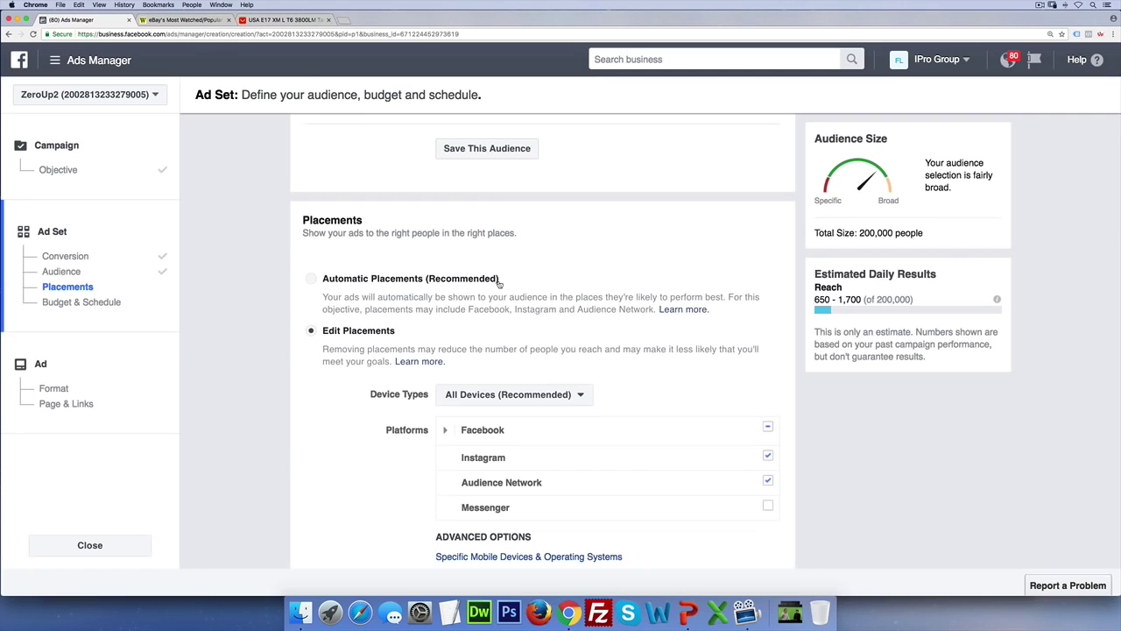
pyautogui.scroll(-1, 493, 309)
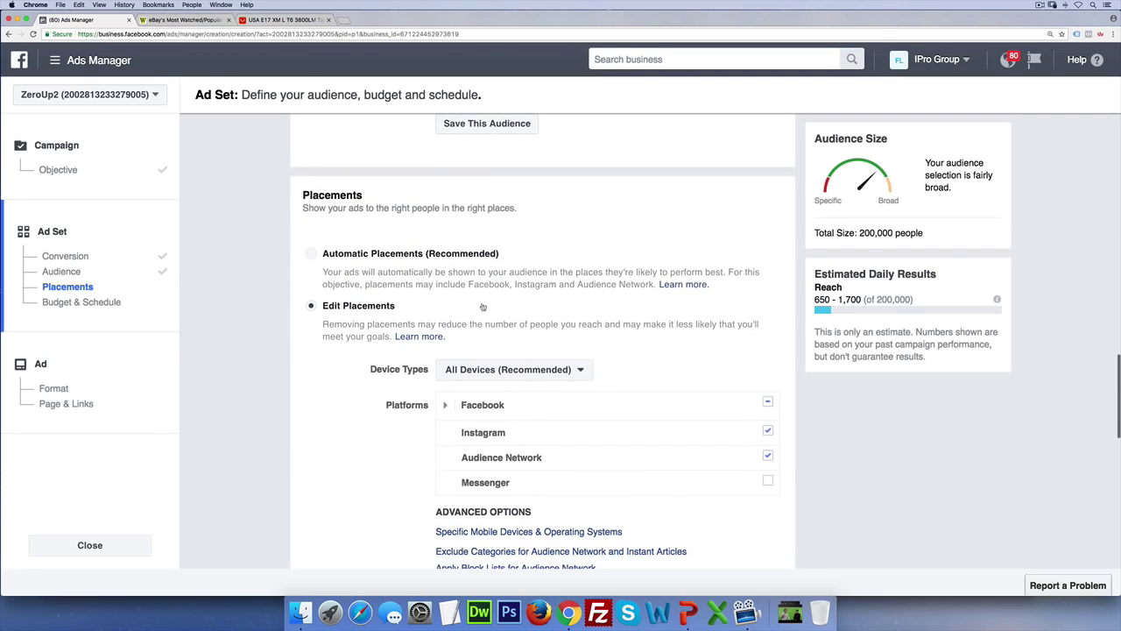
pyautogui.scroll(-3, 324, 312)
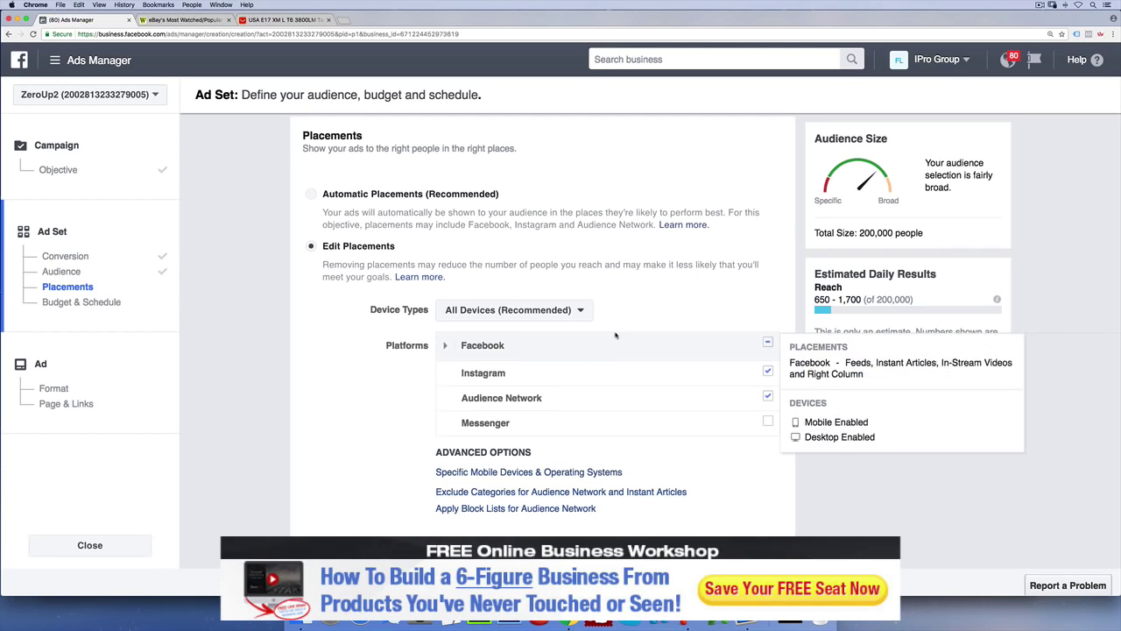
pyautogui.click(576, 320)
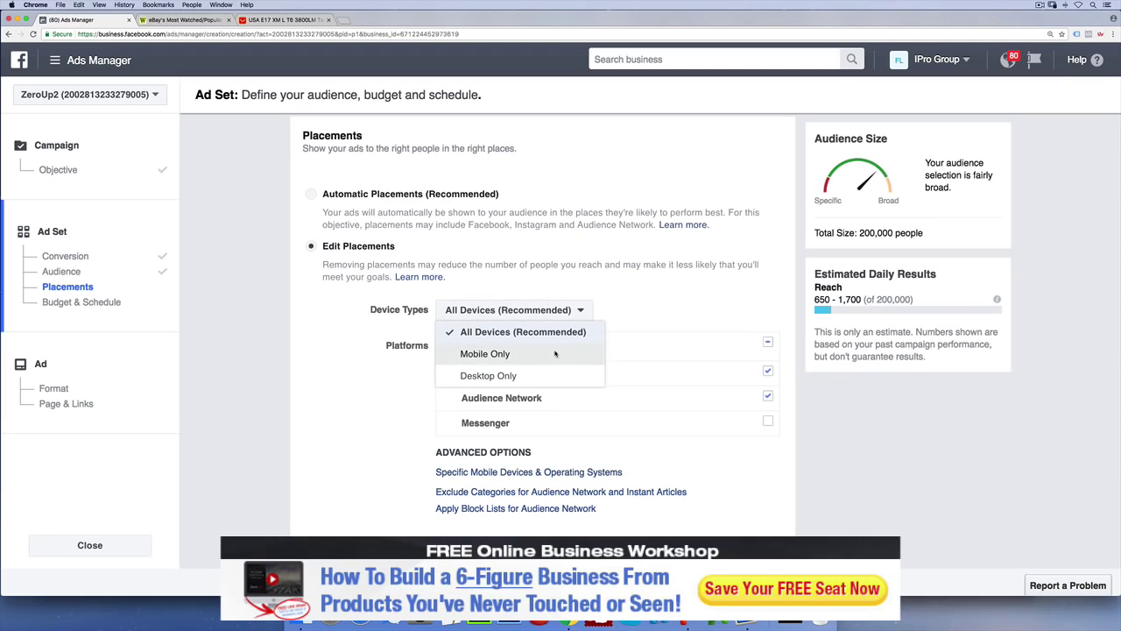
pyautogui.click(555, 353)
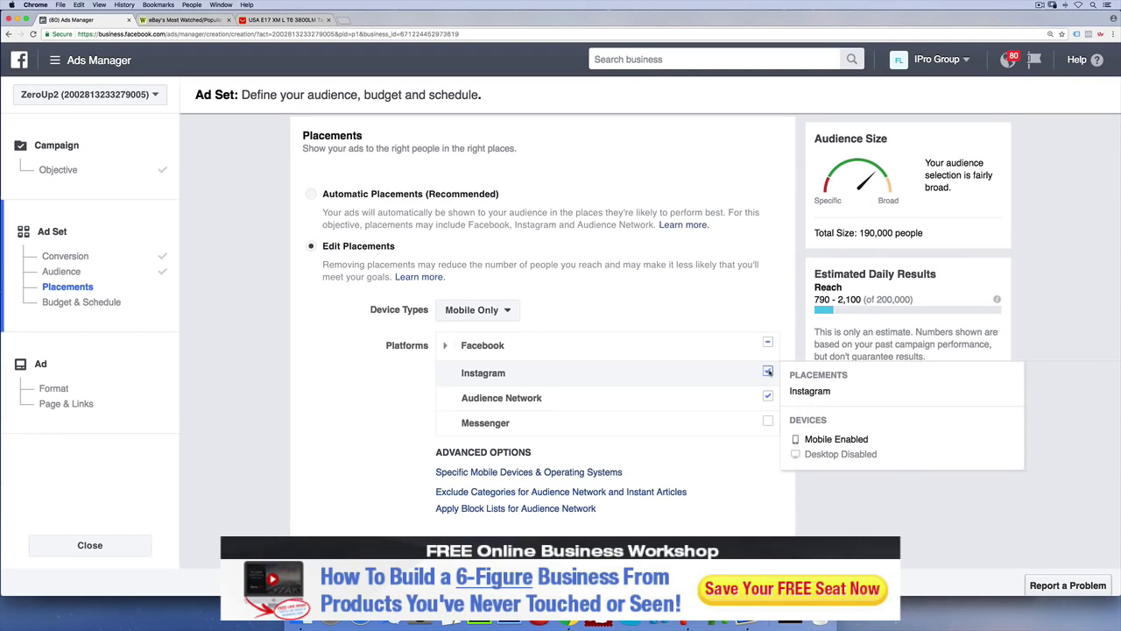
# Step: Remove Instagram, Audience Network and Facebook's Instant Articles from the ad placements
pyautogui.click(767, 371)
pyautogui.click(767, 396)
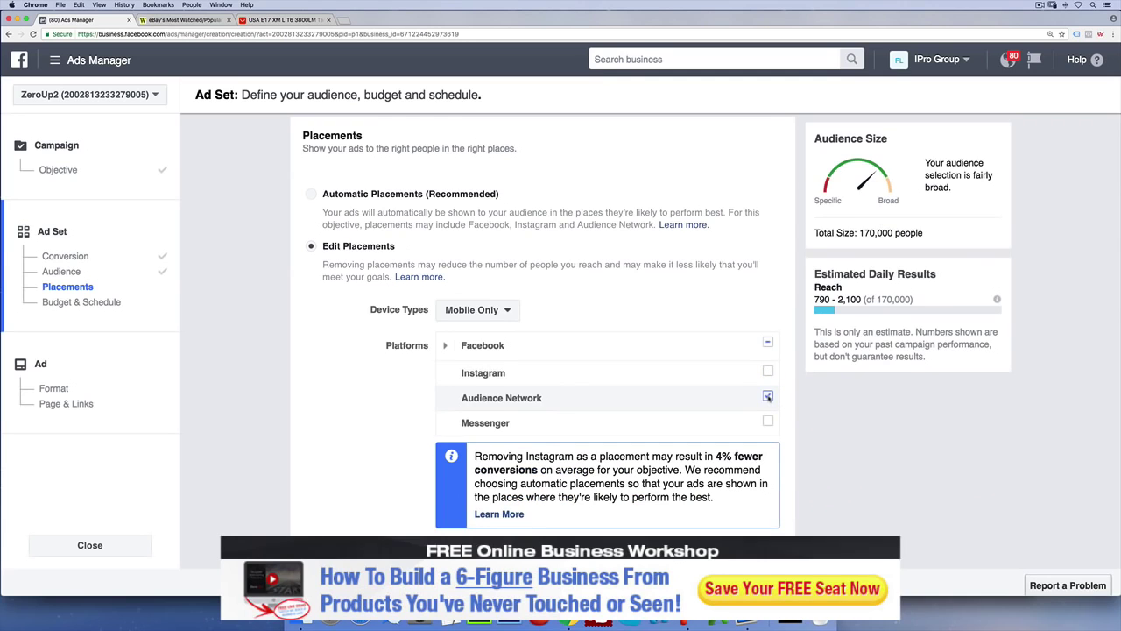
pyautogui.click(445, 345)
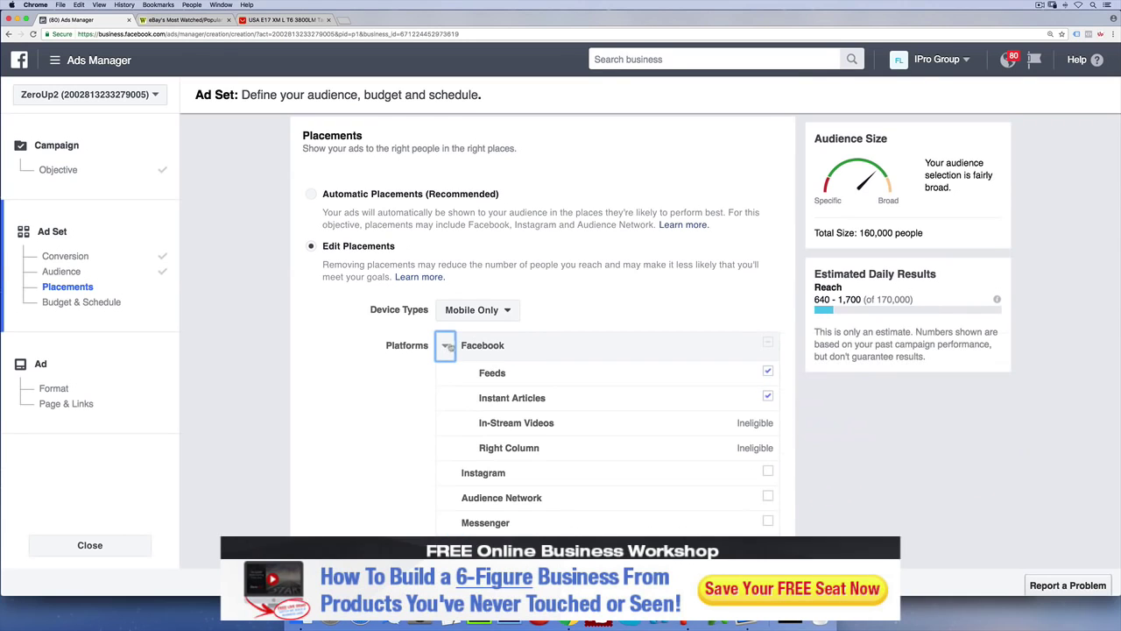
pyautogui.click(767, 396)
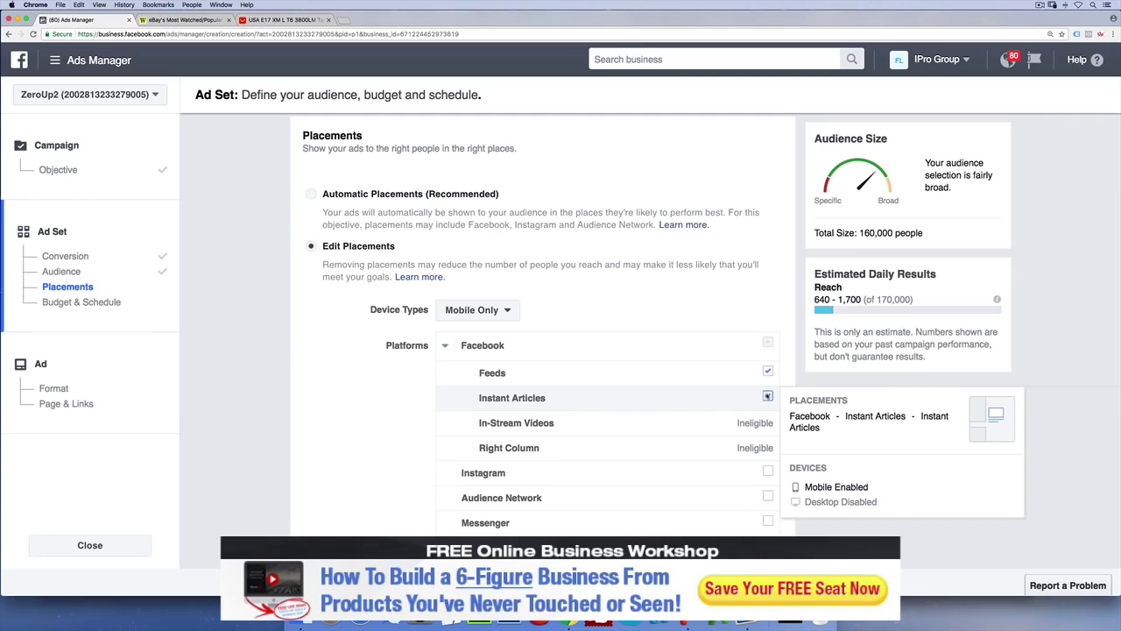
pyautogui.moveTo(723, 375)
# Step: Set the ad set's daily budget to $5
pyautogui.scroll(-10, 394, 405)
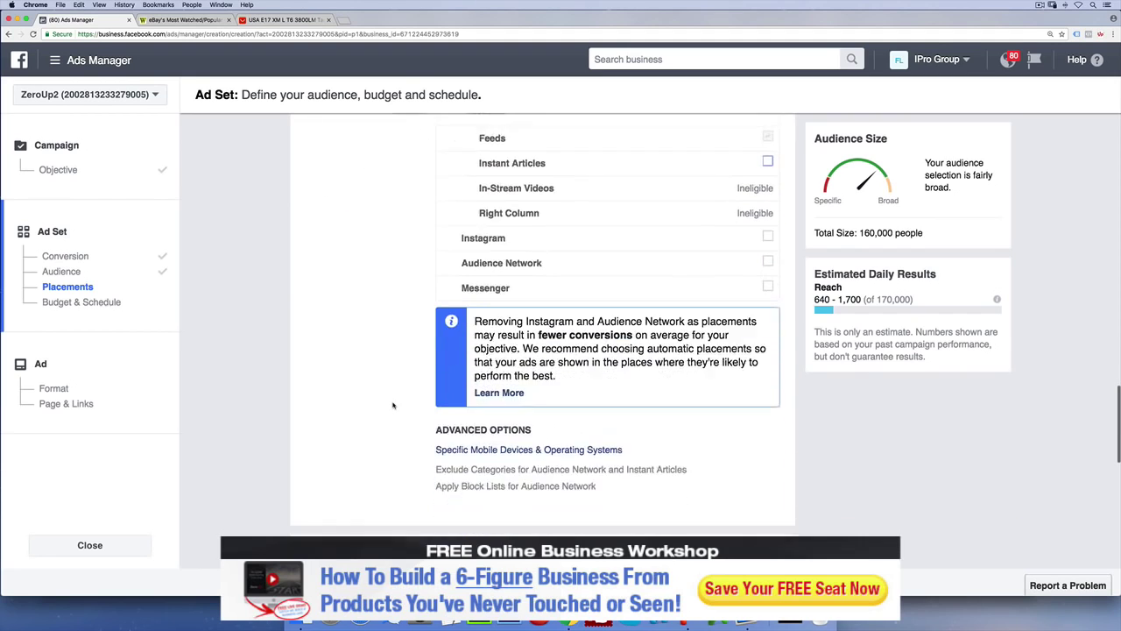
pyautogui.scroll(-2, 394, 405)
pyautogui.click(559, 362)
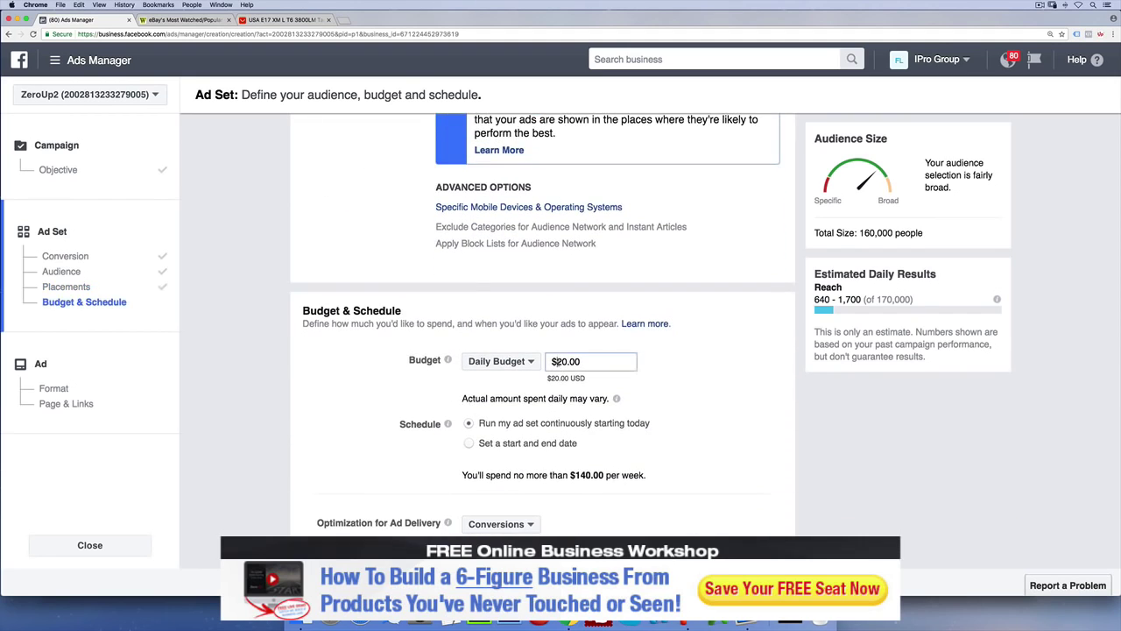
pyautogui.doubleClick(563, 362)
pyautogui.write('5')
pyautogui.click(344, 403)
# Step: Set the conversion window to 1 day click and continue to the ad format choices
pyautogui.scroll(-7, 345, 403)
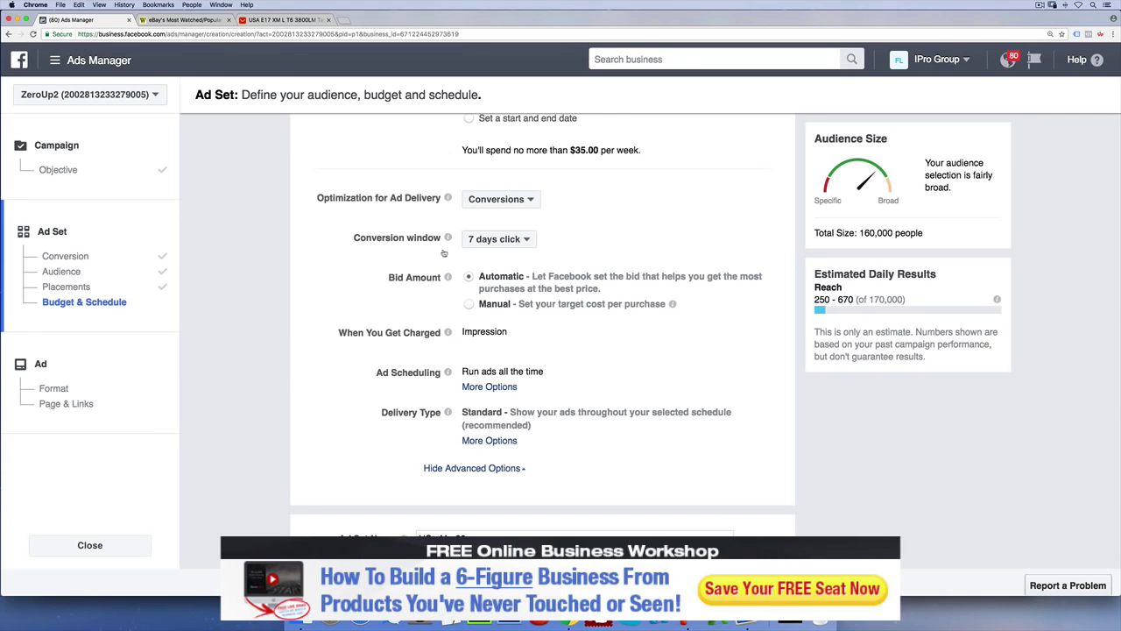
pyautogui.click(529, 243)
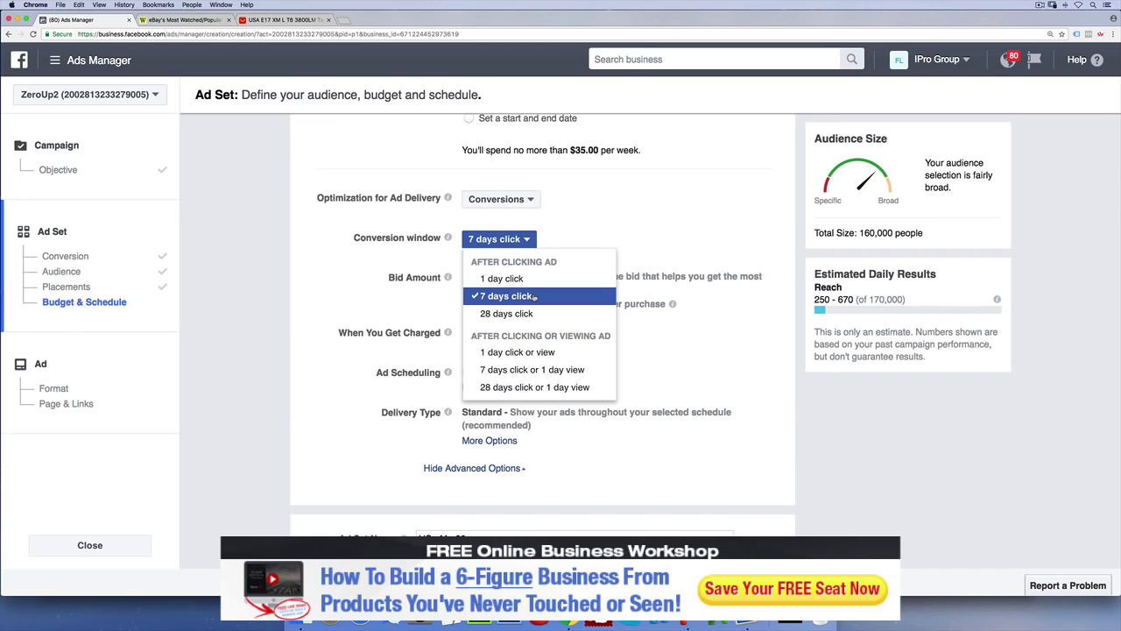
pyautogui.click(534, 279)
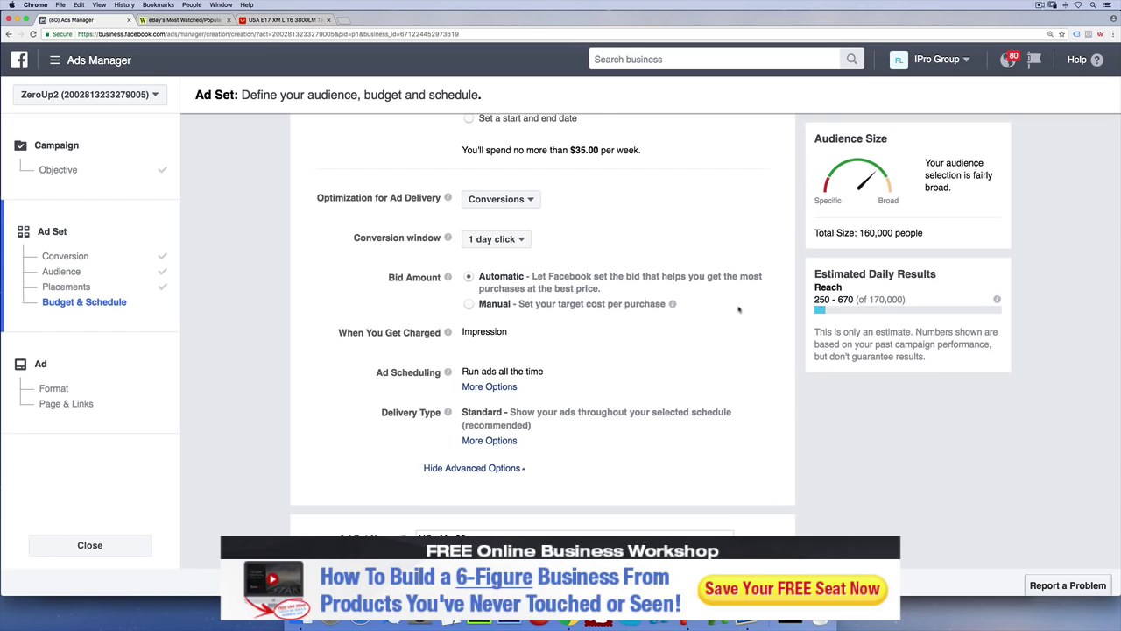
pyautogui.scroll(-2, 749, 421)
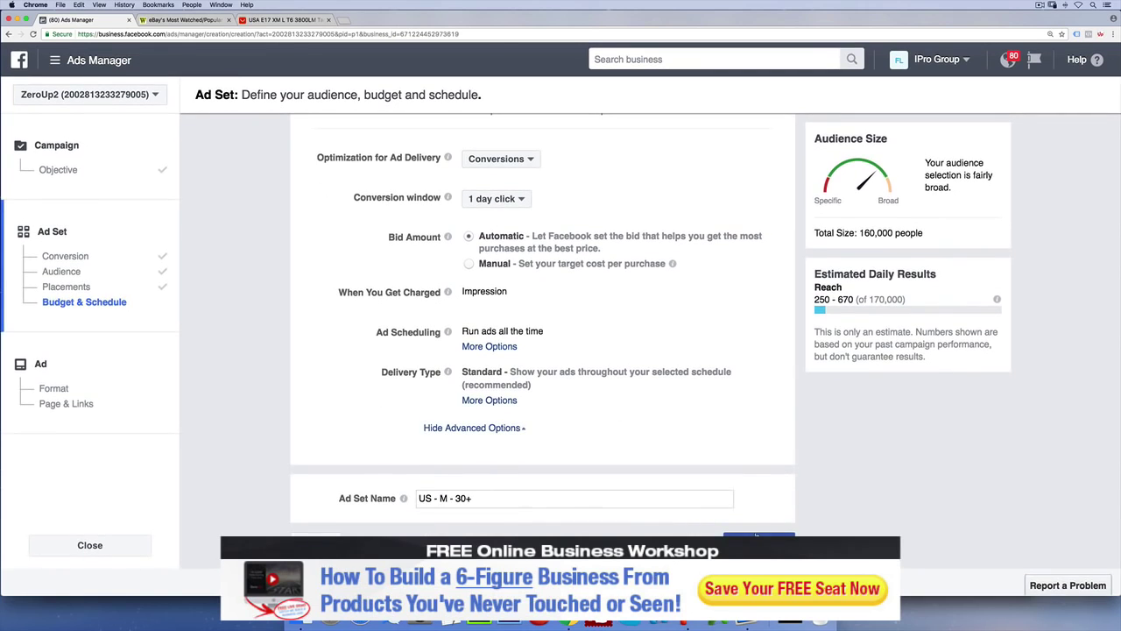
pyautogui.click(756, 535)
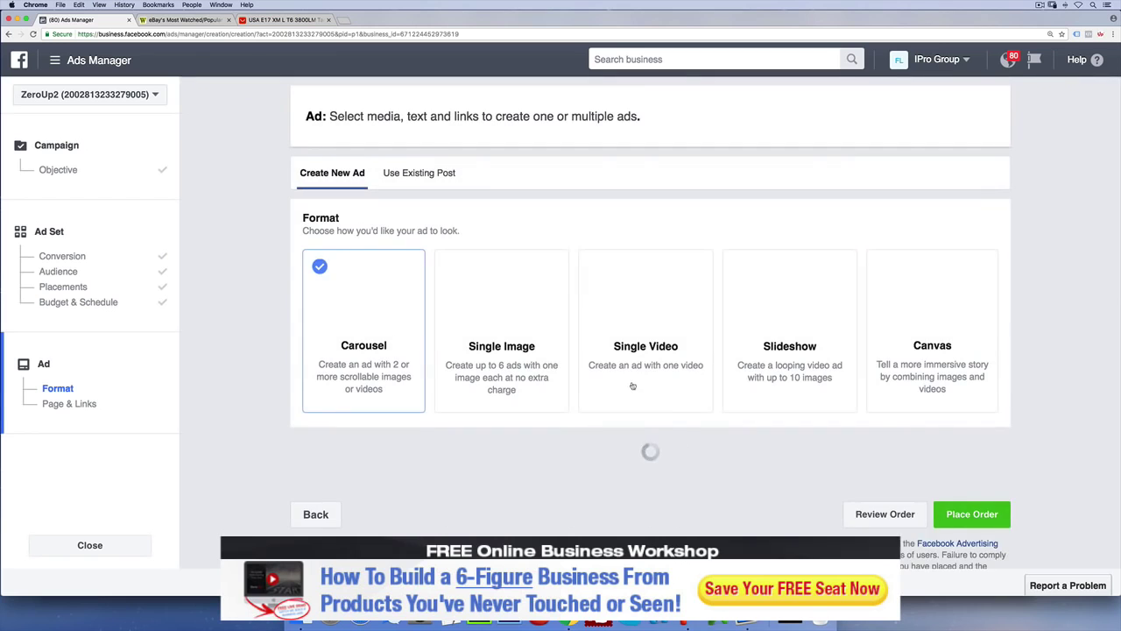
pyautogui.scroll(-1, 272, 356)
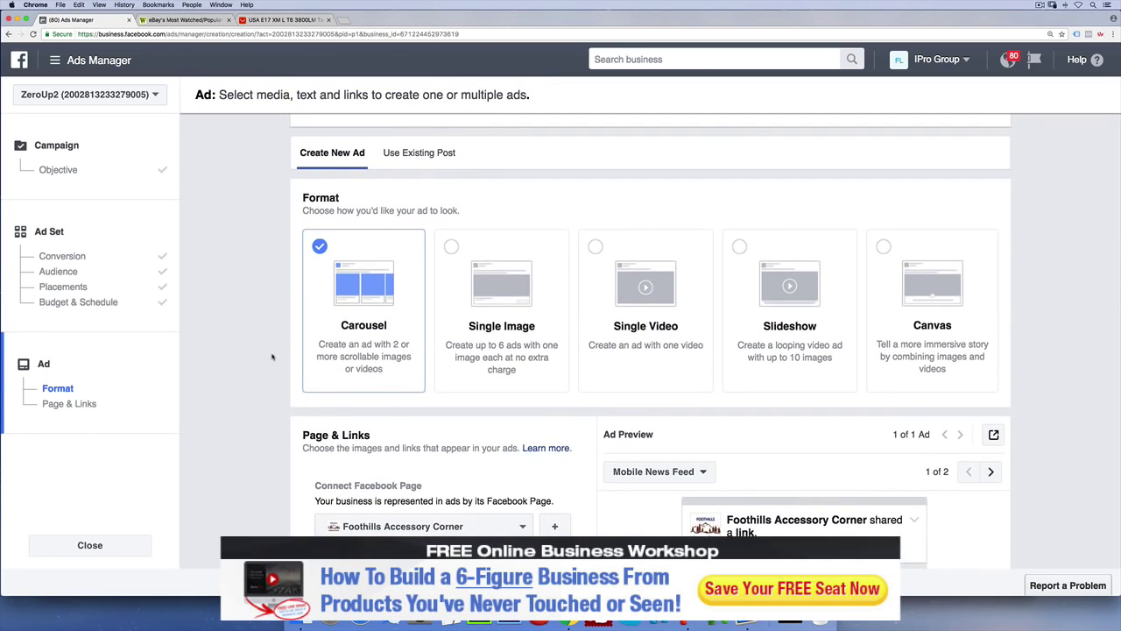
# Step: Switch to Deskscribble, erase the old drawing and set the canvas to Desktop Background
pyautogui.press('super+space')
pyautogui.write('desk')
pyautogui.press('Return')
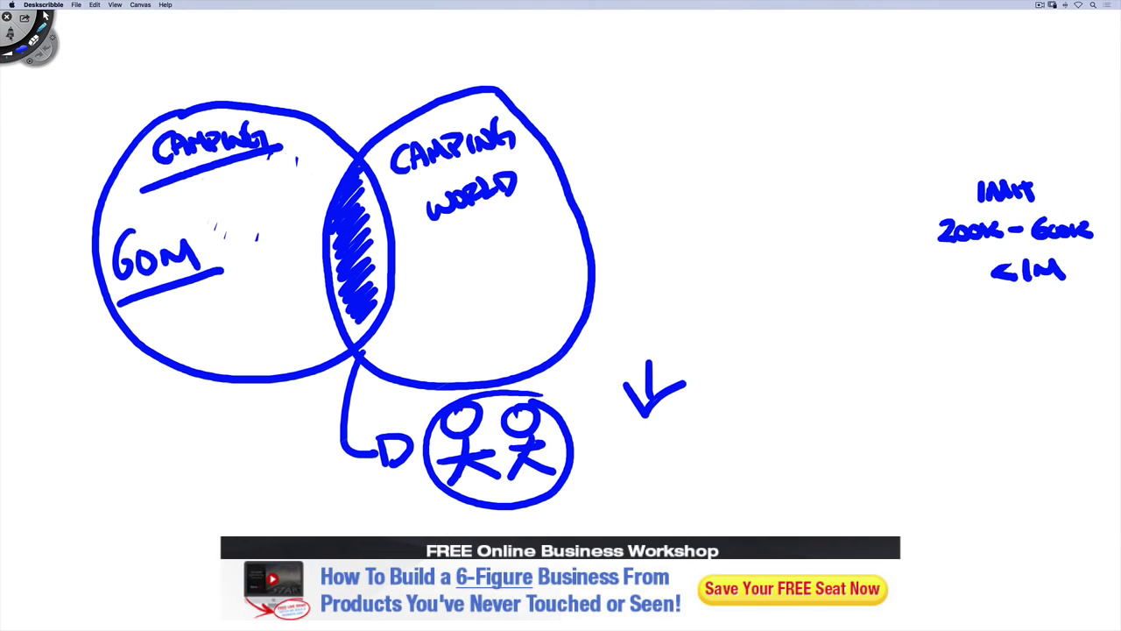
pyautogui.click(11, 33)
pyautogui.click(93, 6)
pyautogui.moveTo(112, 6)
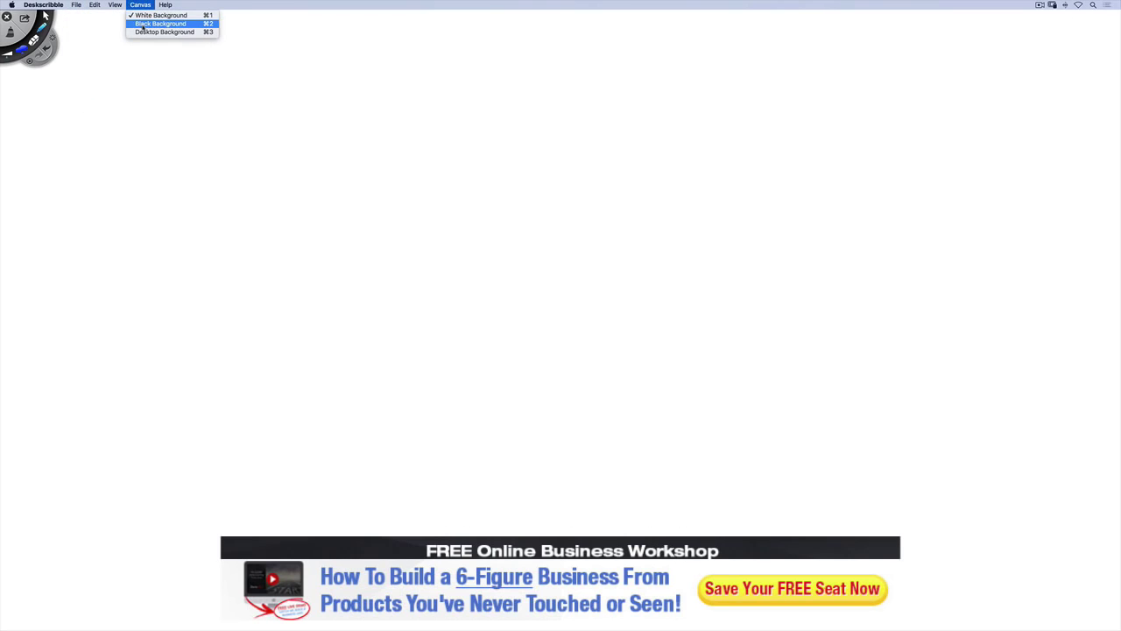
pyautogui.click(144, 32)
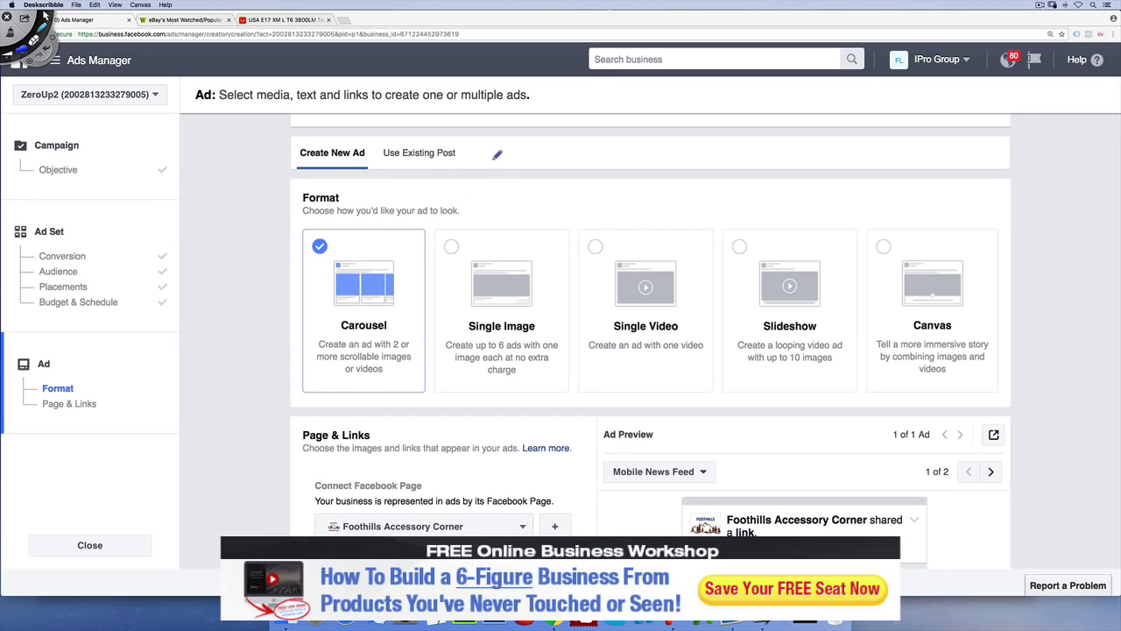
# Step: Write "3 ADS" above the ad formats and draw arrows from it towards Carousel, Single Image and Single Video
pyautogui.moveTo(496, 134); pyautogui.dragTo(494, 165)
pyautogui.moveTo(543, 158)
pyautogui.mouseDown()
pyautogui.moveTo(570, 146)
pyautogui.moveTo(589, 159)
pyautogui.mouseUp()
pyautogui.moveTo(456, 182)
pyautogui.mouseDown()
pyautogui.moveTo(410, 216)
pyautogui.moveTo(435, 217)
pyautogui.mouseUp()
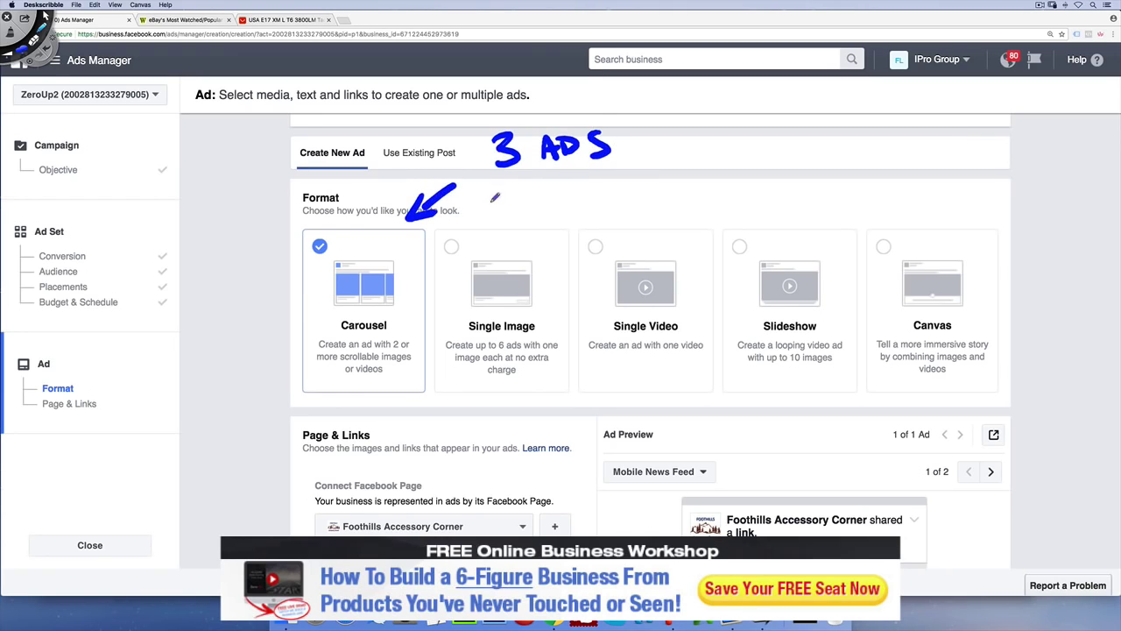
pyautogui.moveTo(497, 182)
pyautogui.mouseDown()
pyautogui.moveTo(499, 226)
pyautogui.moveTo(520, 206)
pyautogui.mouseUp()
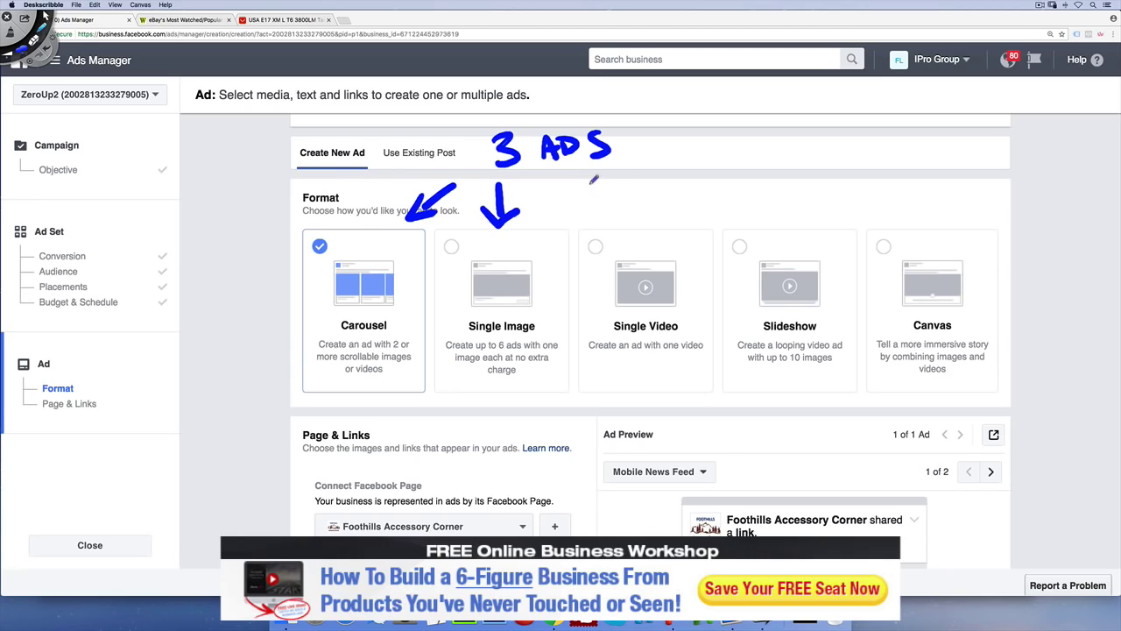
pyautogui.moveTo(588, 182)
pyautogui.mouseDown()
pyautogui.moveTo(618, 215)
pyautogui.moveTo(626, 191)
pyautogui.mouseUp()
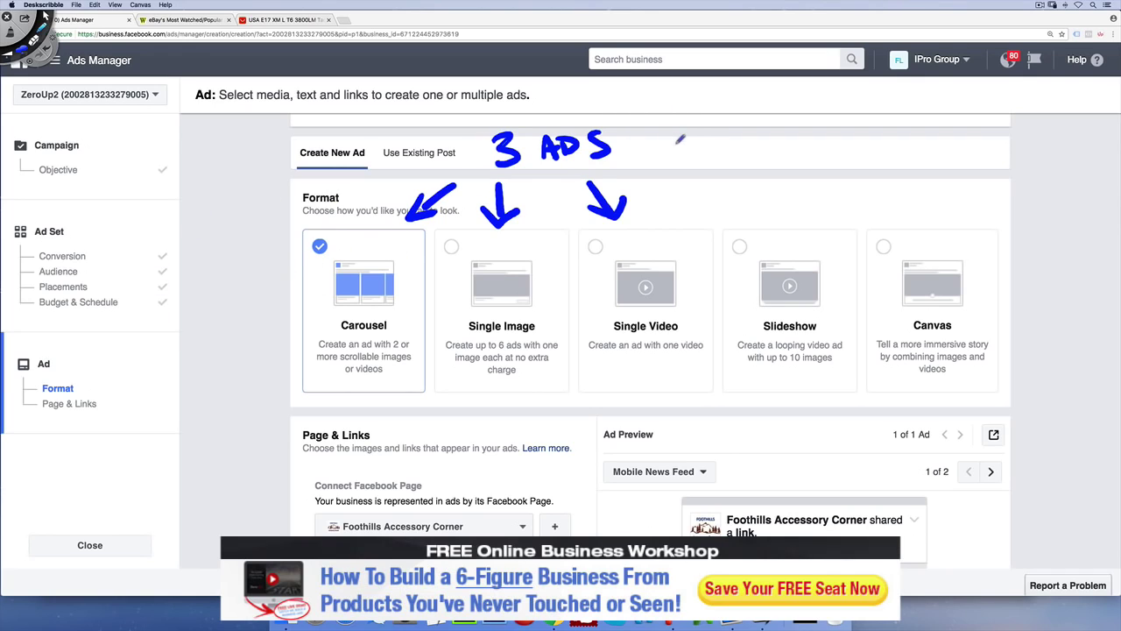
# Step: Sketch a carousel ad with text lines and three image boxes, and beside it a single-image ad labelled IMG
pyautogui.moveTo(687, 194)
pyautogui.mouseDown()
pyautogui.moveTo(682, 106)
pyautogui.moveTo(805, 196)
pyautogui.moveTo(701, 195)
pyautogui.mouseUp()
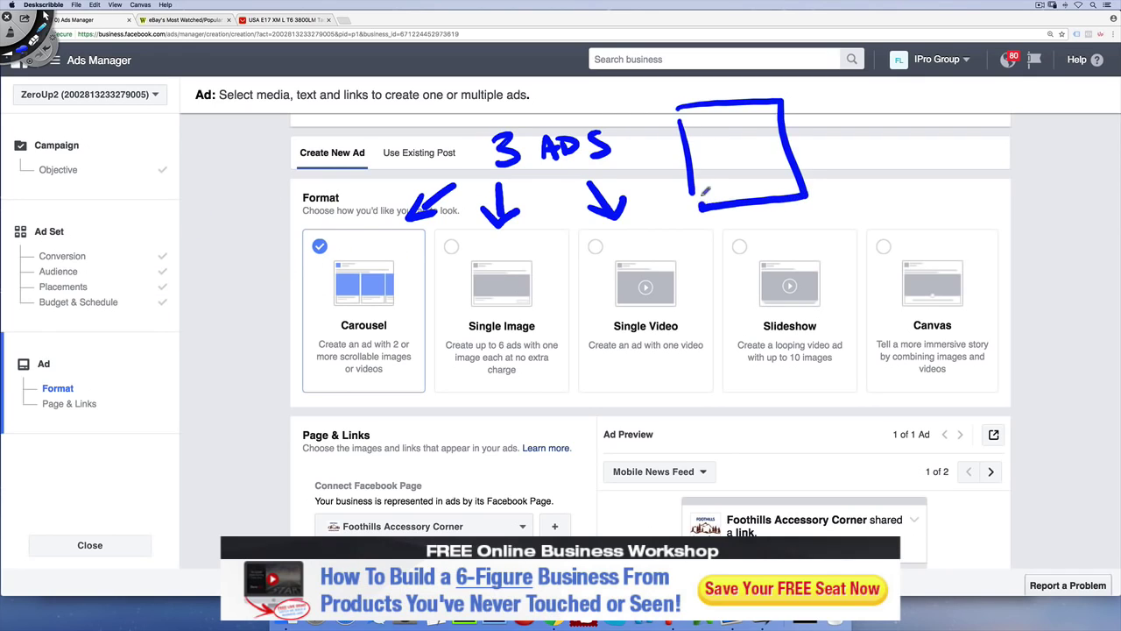
pyautogui.moveTo(692, 121)
pyautogui.mouseDown()
pyautogui.moveTo(733, 117)
pyautogui.moveTo(738, 130)
pyautogui.moveTo(697, 184)
pyautogui.moveTo(696, 158)
pyautogui.moveTo(753, 145)
pyautogui.moveTo(771, 160)
pyautogui.moveTo(788, 138)
pyautogui.moveTo(798, 166)
pyautogui.moveTo(788, 179)
pyautogui.mouseUp()
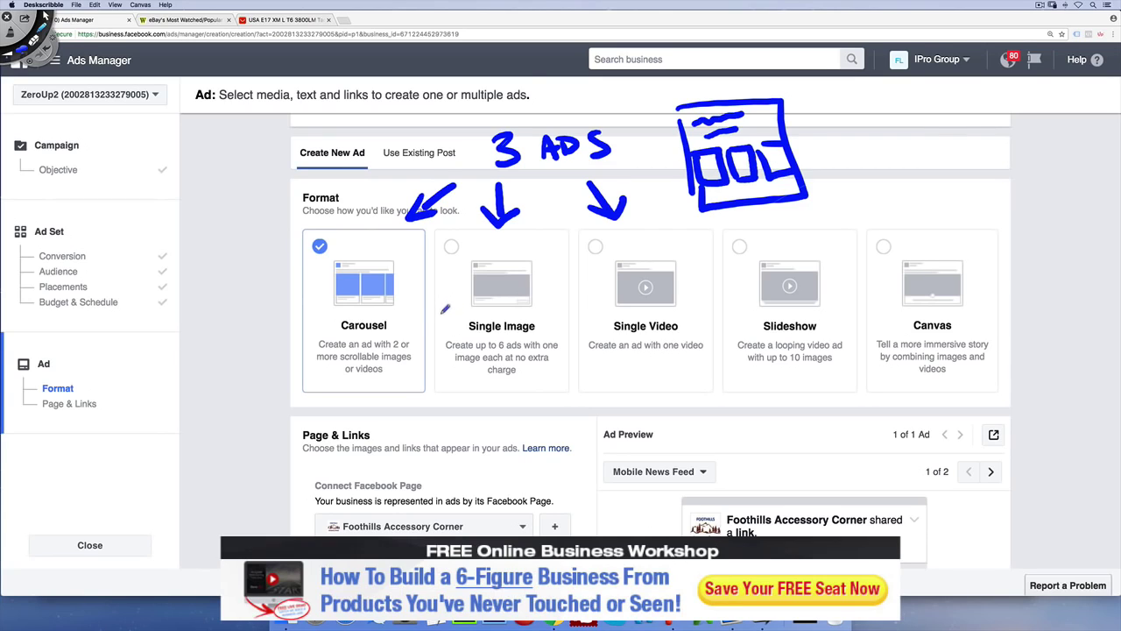
pyautogui.moveTo(834, 104); pyautogui.dragTo(854, 175)
pyautogui.moveTo(829, 104)
pyautogui.mouseDown()
pyautogui.moveTo(970, 180)
pyautogui.moveTo(849, 200)
pyautogui.mouseUp()
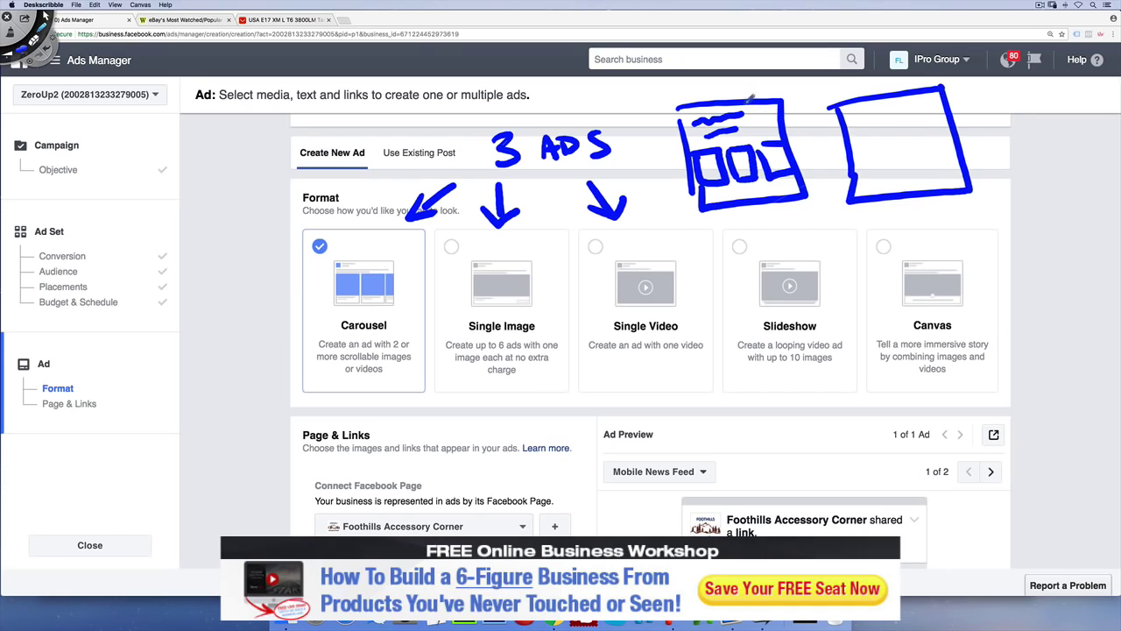
pyautogui.moveTo(865, 163)
pyautogui.mouseDown()
pyautogui.moveTo(916, 122)
pyautogui.moveTo(911, 159)
pyautogui.moveTo(883, 140)
pyautogui.moveTo(888, 156)
pyautogui.moveTo(938, 145)
pyautogui.mouseUp()
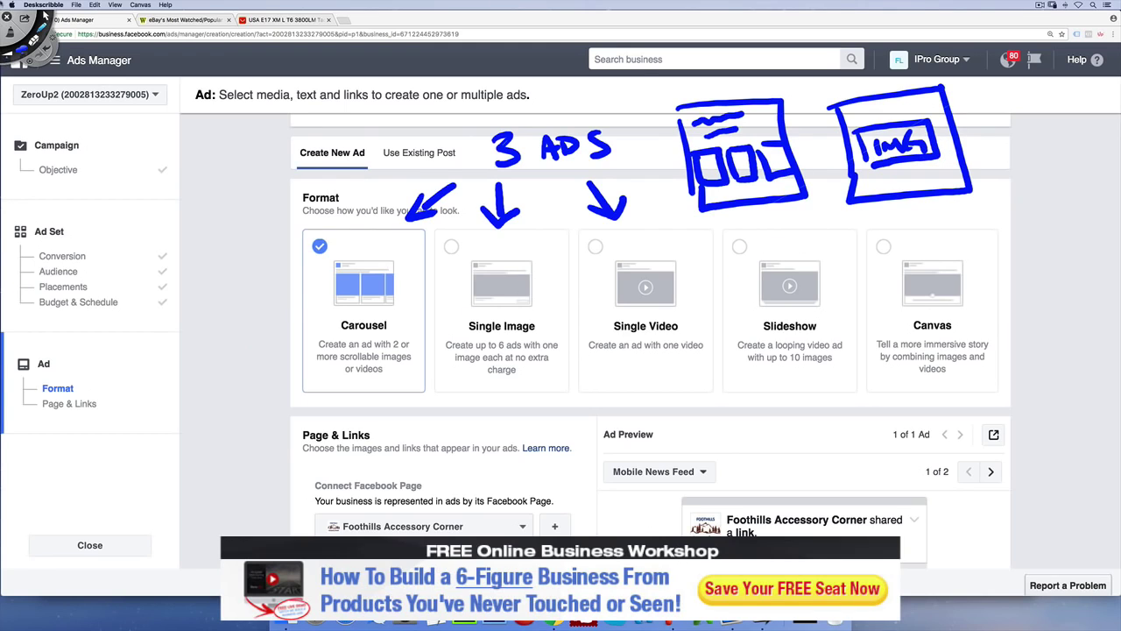
# Step: Clear the annotations, return to Ads Manager and choose the Single Image ad format
pyautogui.click(45, 15)
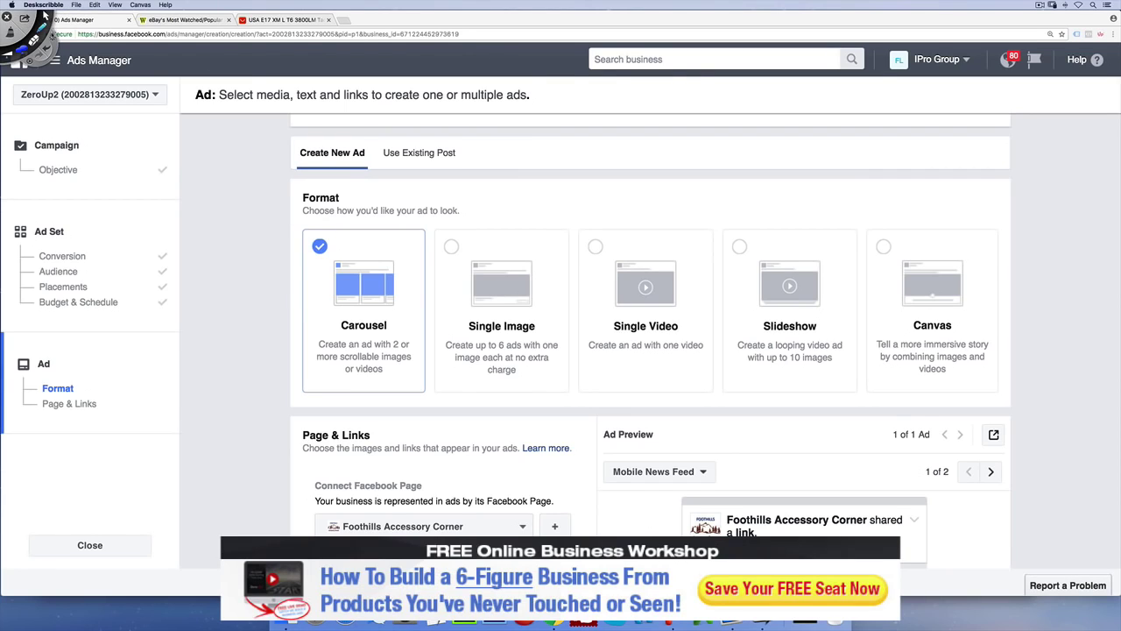
pyautogui.click(524, 280)
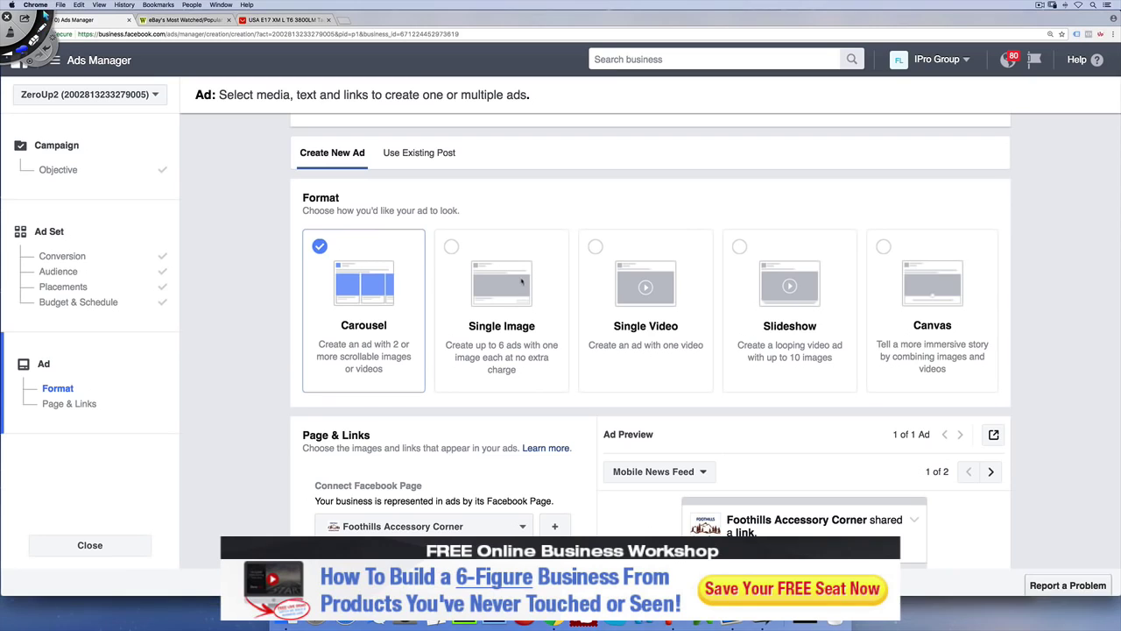
pyautogui.click(458, 254)
pyautogui.scroll(-5, 420, 347)
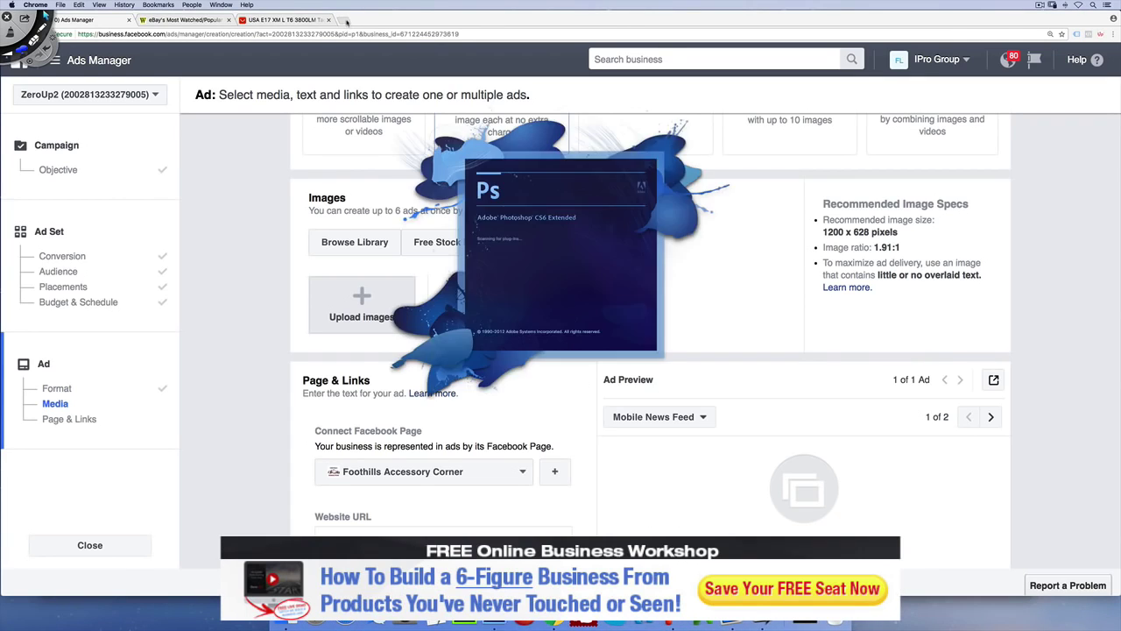
# Step: Open canva.com in a new browser tab
pyautogui.press('super+t')
pyautogui.write('canva.com')
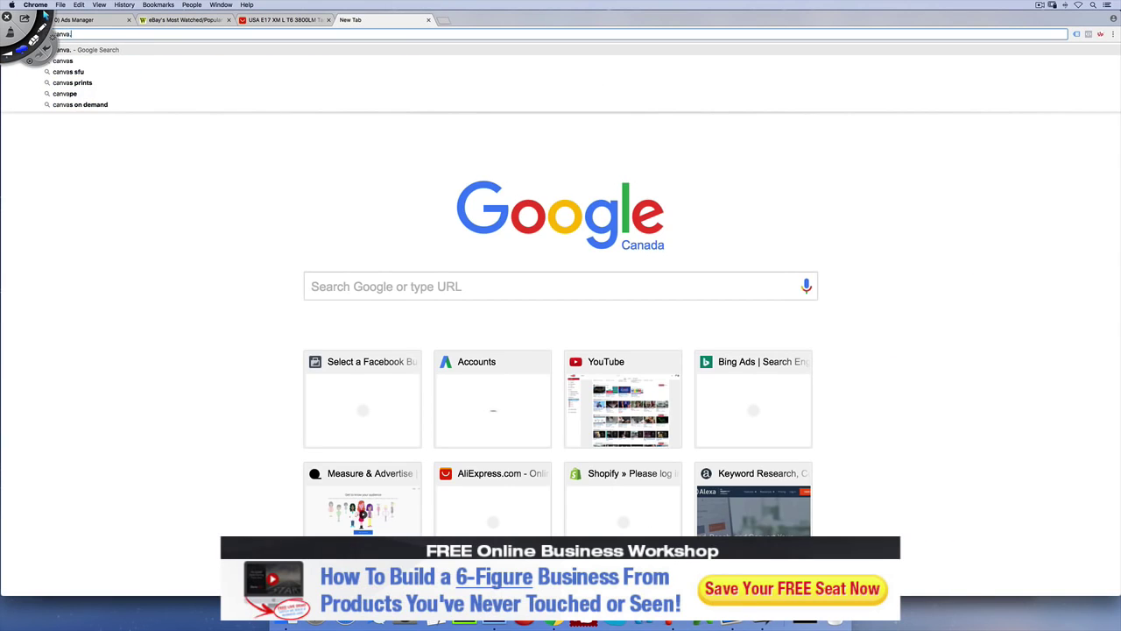
pyautogui.press('Return')
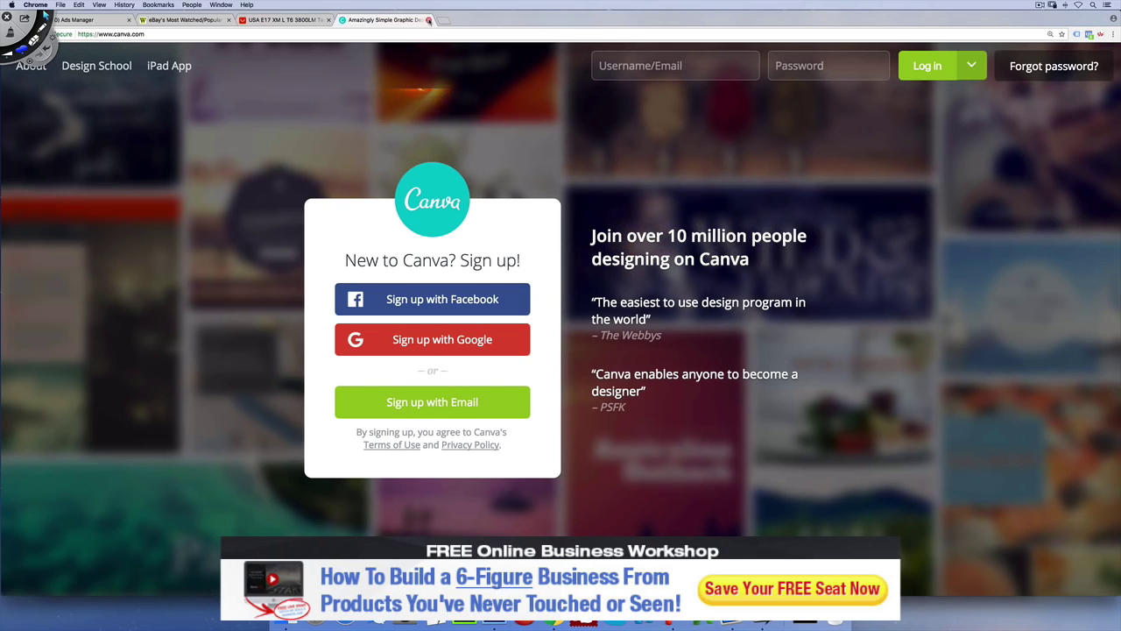
# Step: Close the Canva tab and switch to Photoshop
pyautogui.click(428, 19)
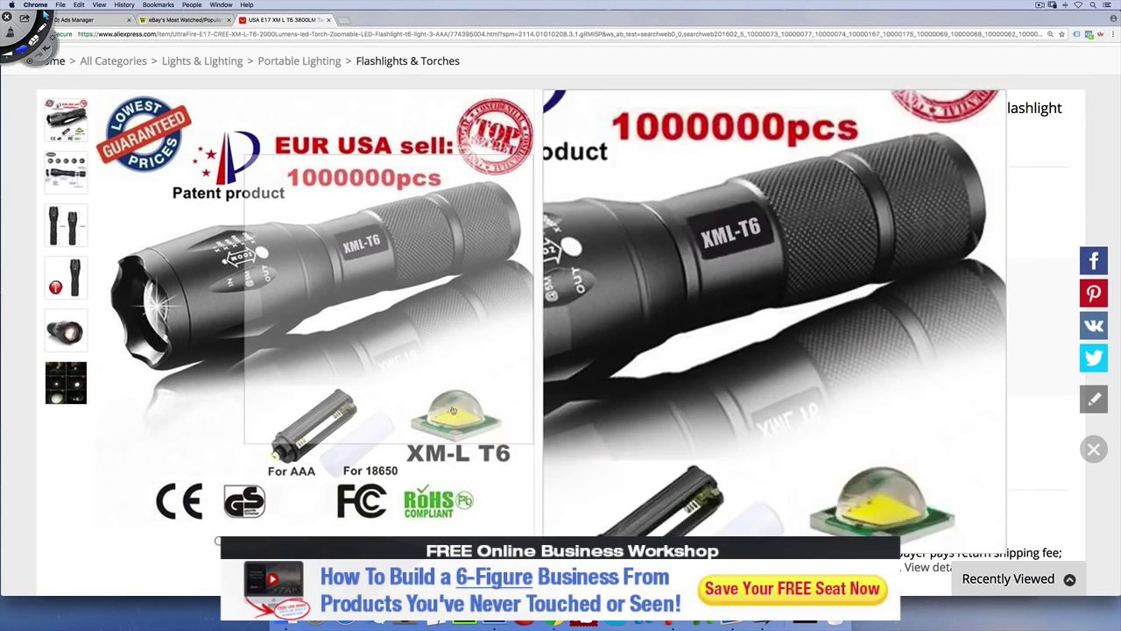
pyautogui.press('super+Tab')
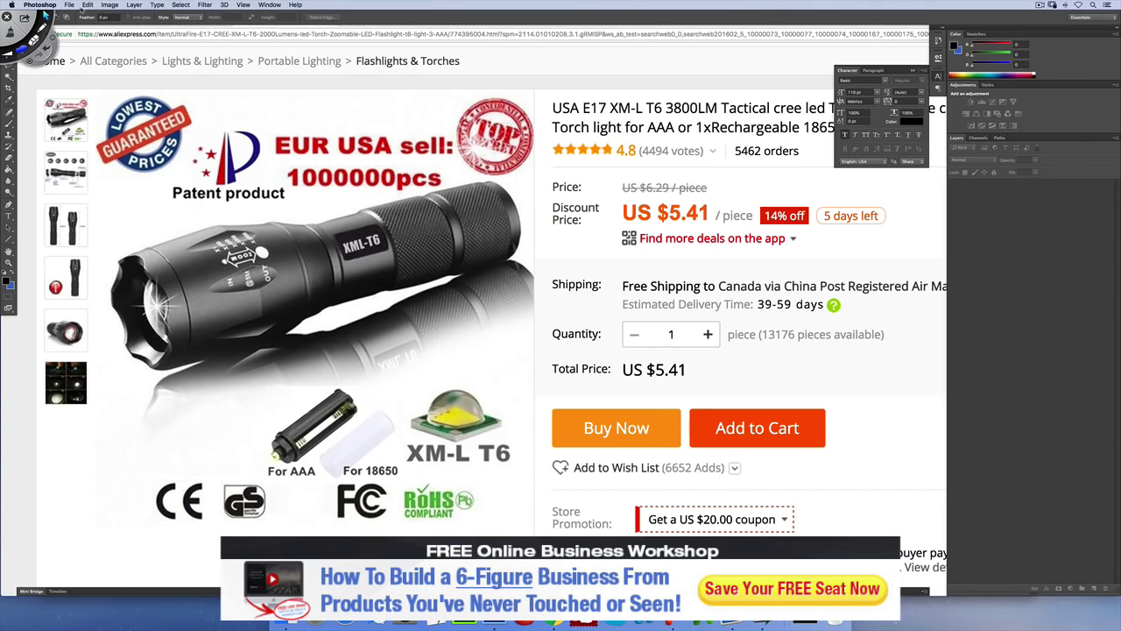
pyautogui.click(68, 5)
pyautogui.click(87, 16)
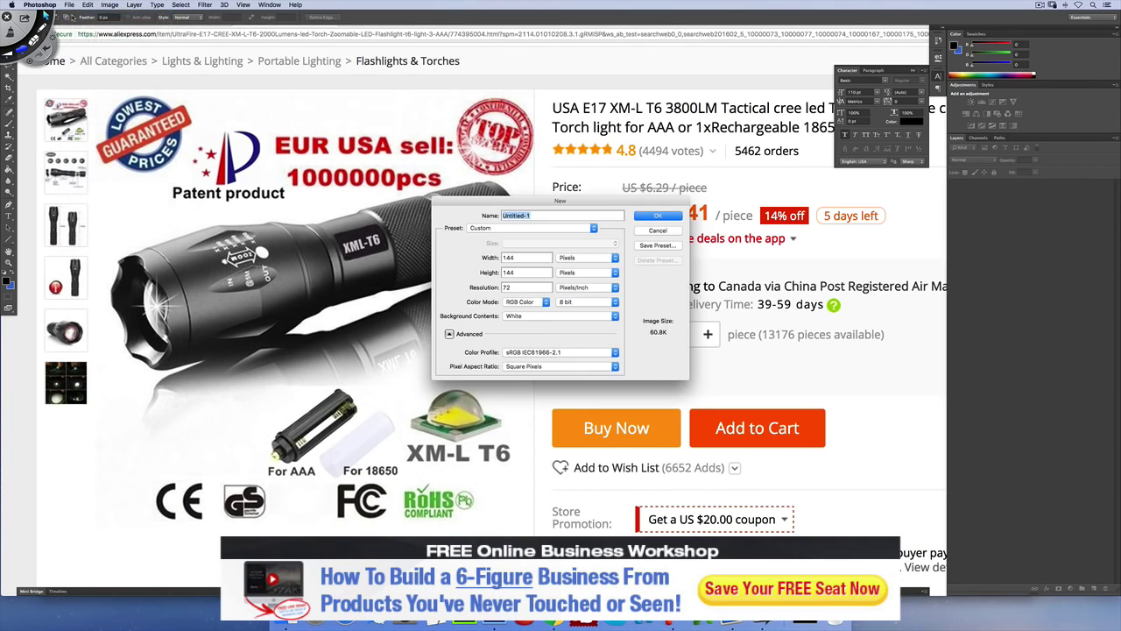
pyautogui.press('Tab')
pyautogui.write('1200')
pyautogui.press('Tab')
pyautogui.write('6280')
pyautogui.press('Return')
pyautogui.moveTo(92, 29); pyautogui.dragTo(288, 39)
pyautogui.click(221, 41)
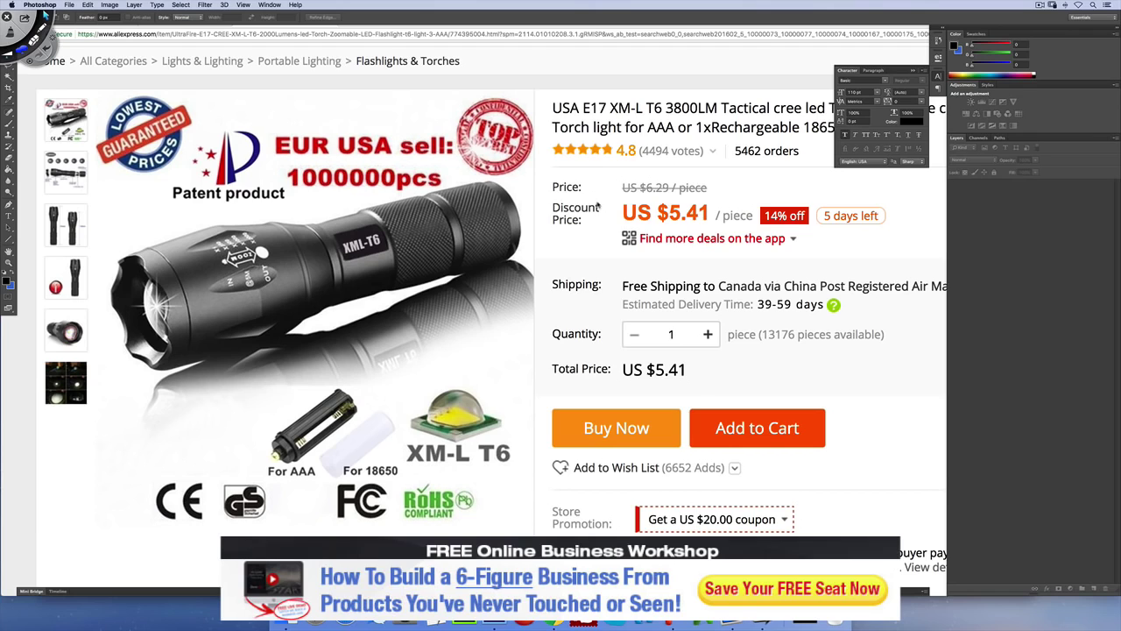
# Step: Create a new document 1200 pixels wide and 630 pixels high
pyautogui.hotkey('ctrl', 'n')
pyautogui.press('Tab')
pyautogui.write('1200')
pyautogui.press('Tab')
pyautogui.write('6')
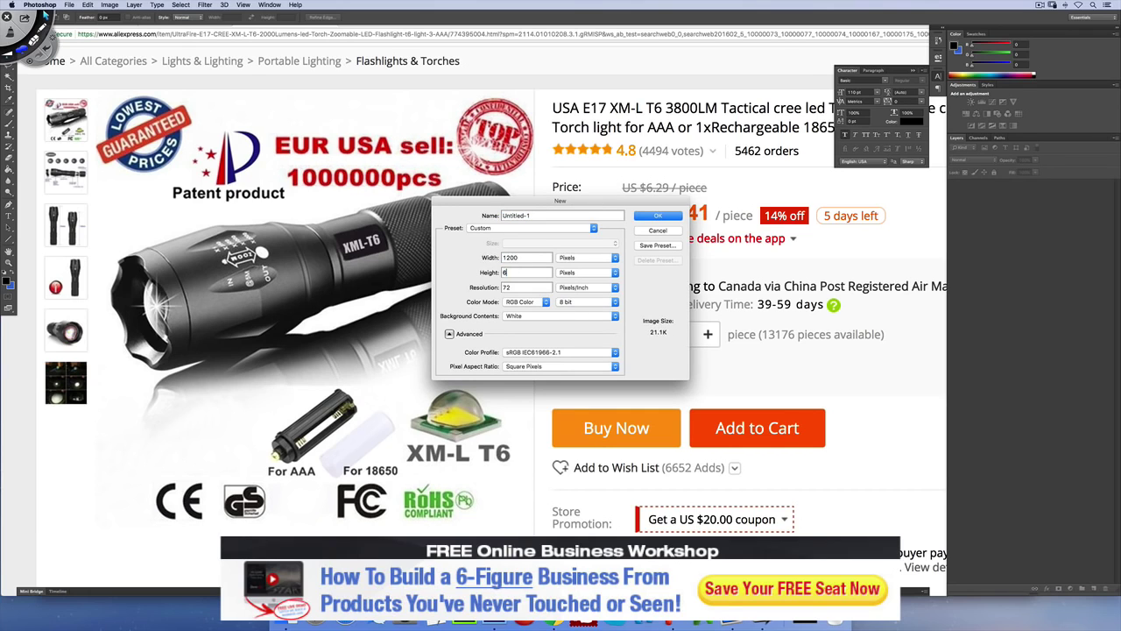
pyautogui.write('30')
pyautogui.press('Return')
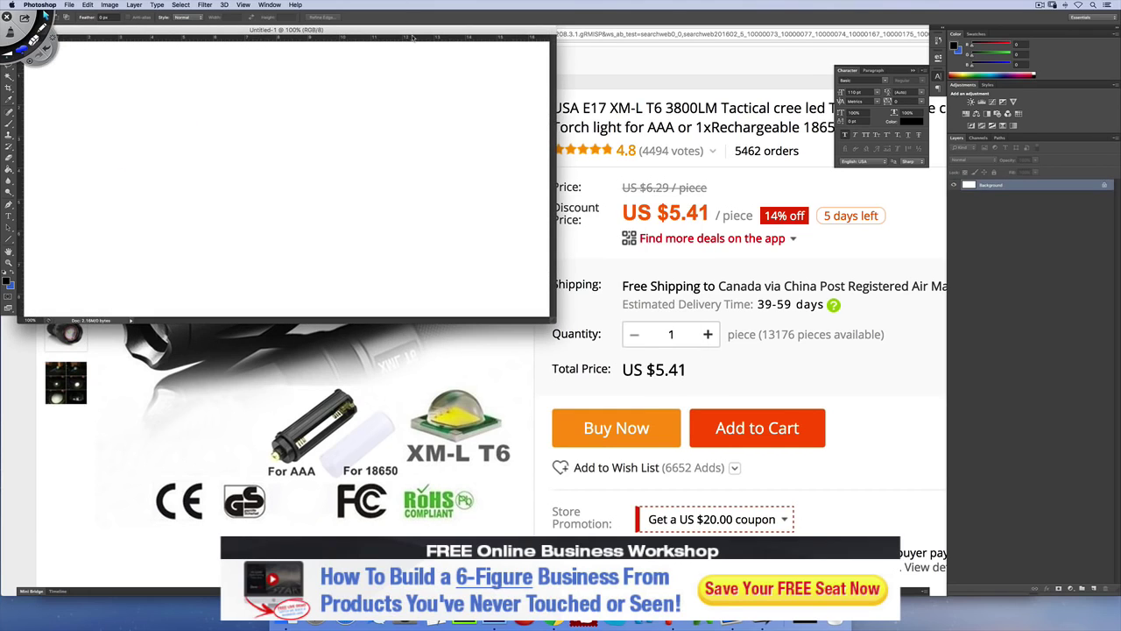
pyautogui.moveTo(418, 31); pyautogui.dragTo(656, 170)
# Step: Return to the AliExpress flashlight page in Chrome, browse its product images and open the enlarged view of the night beam collage
pyautogui.click(140, 244)
pyautogui.moveTo(66, 330)
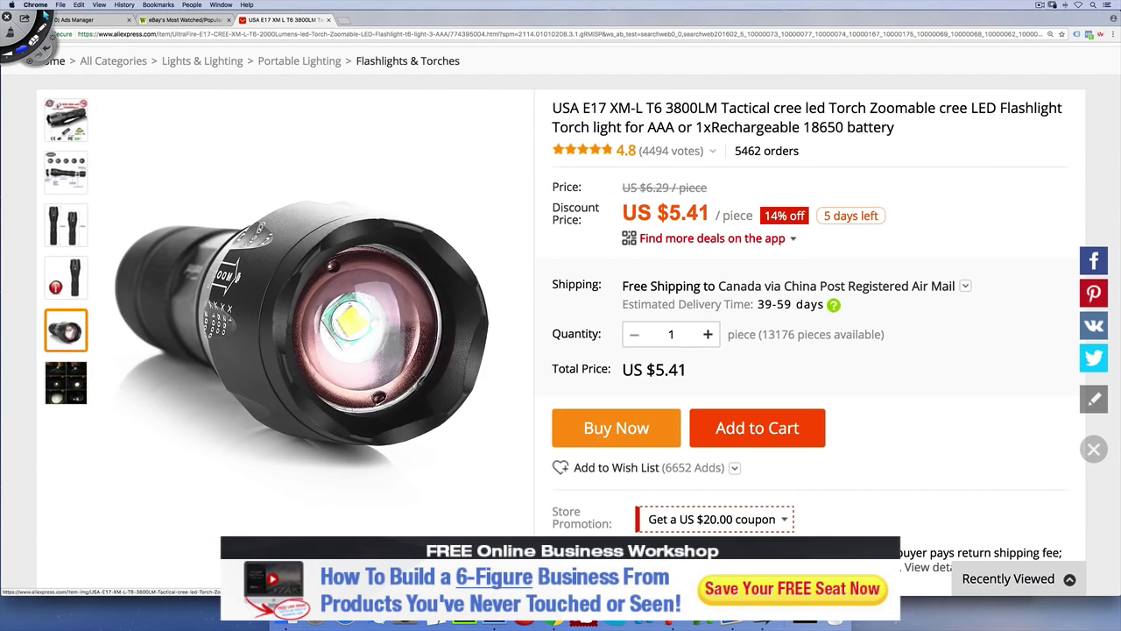
pyautogui.moveTo(66, 279)
pyautogui.moveTo(66, 171)
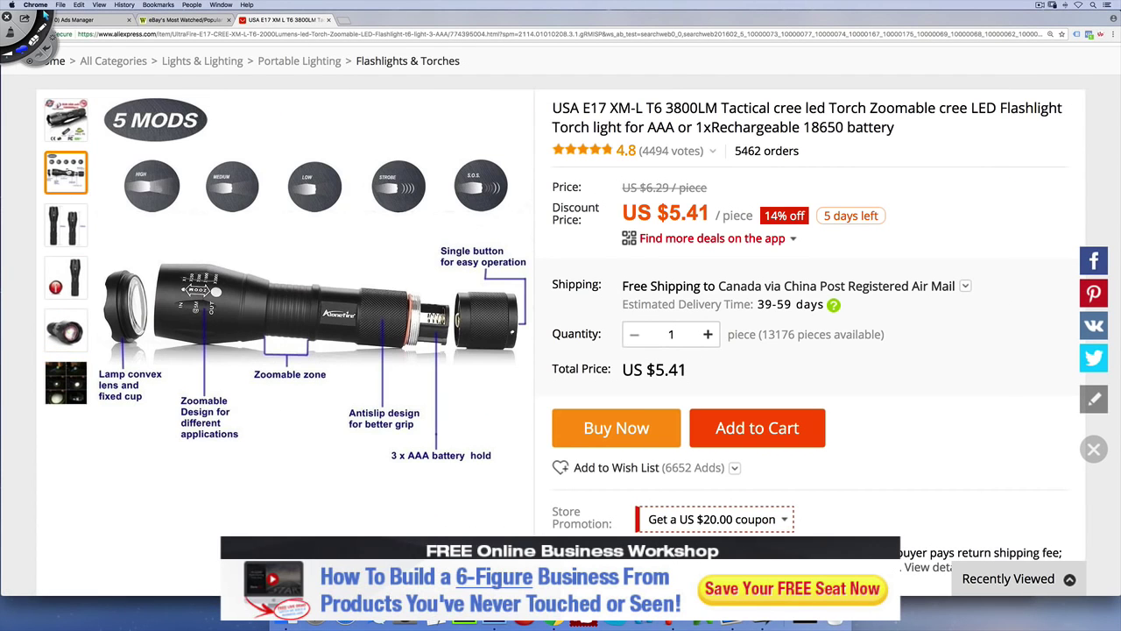
pyautogui.moveTo(65, 379)
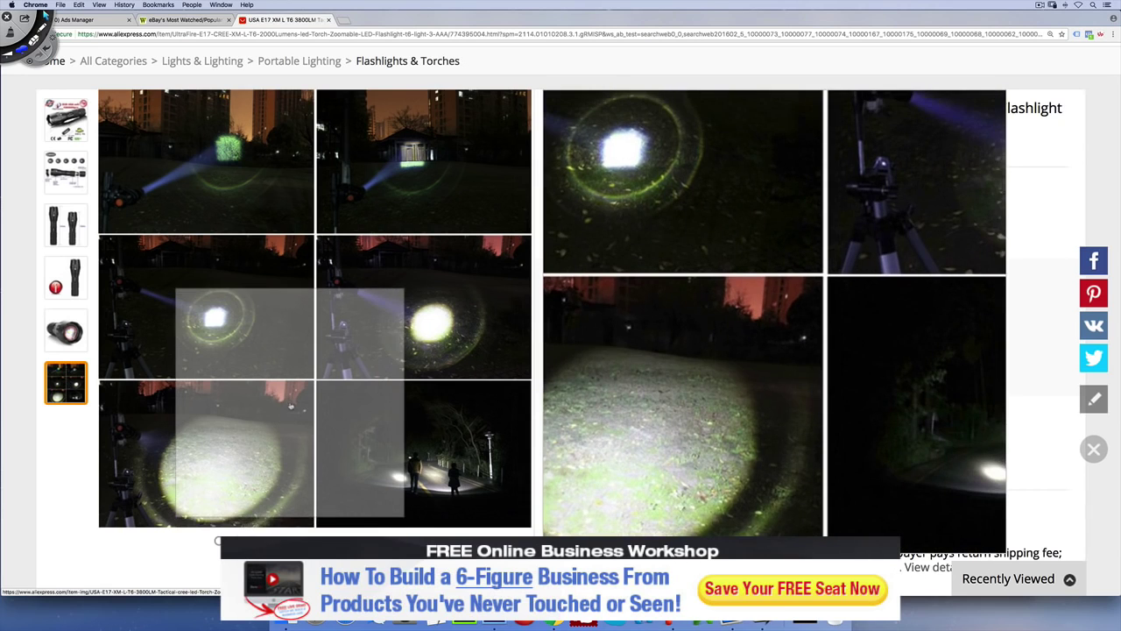
pyautogui.click(290, 405)
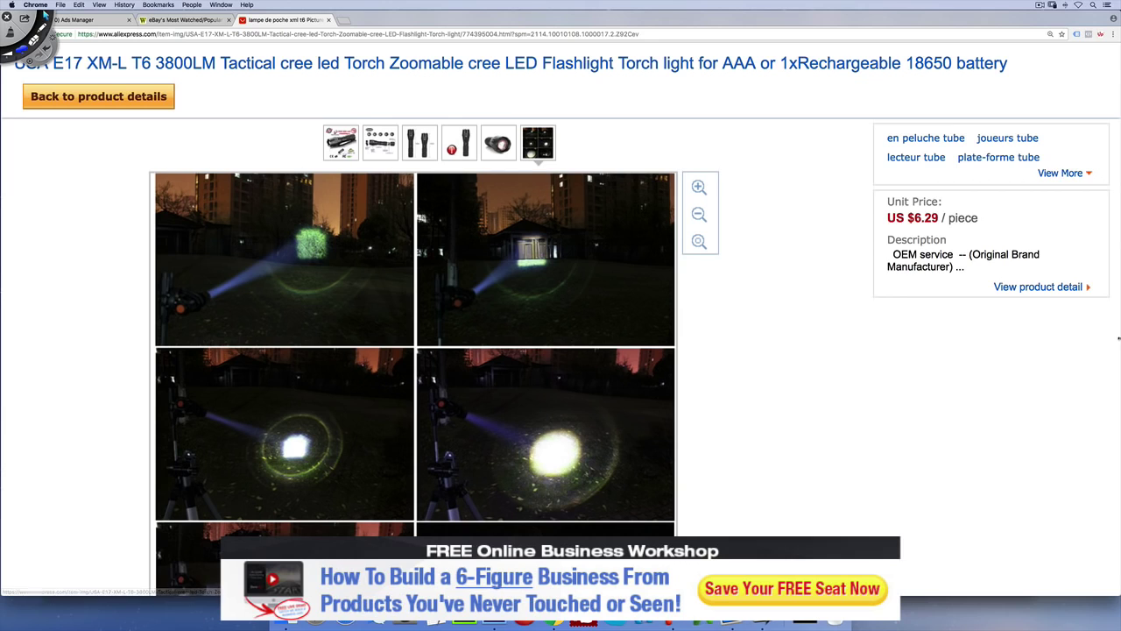
# Step: Save the night beam collage and the flashlight lens close-up to the desktop, and open both in Adobe Photoshop CS6
pyautogui.moveTo(1120, 338); pyautogui.dragTo(1001, 342)
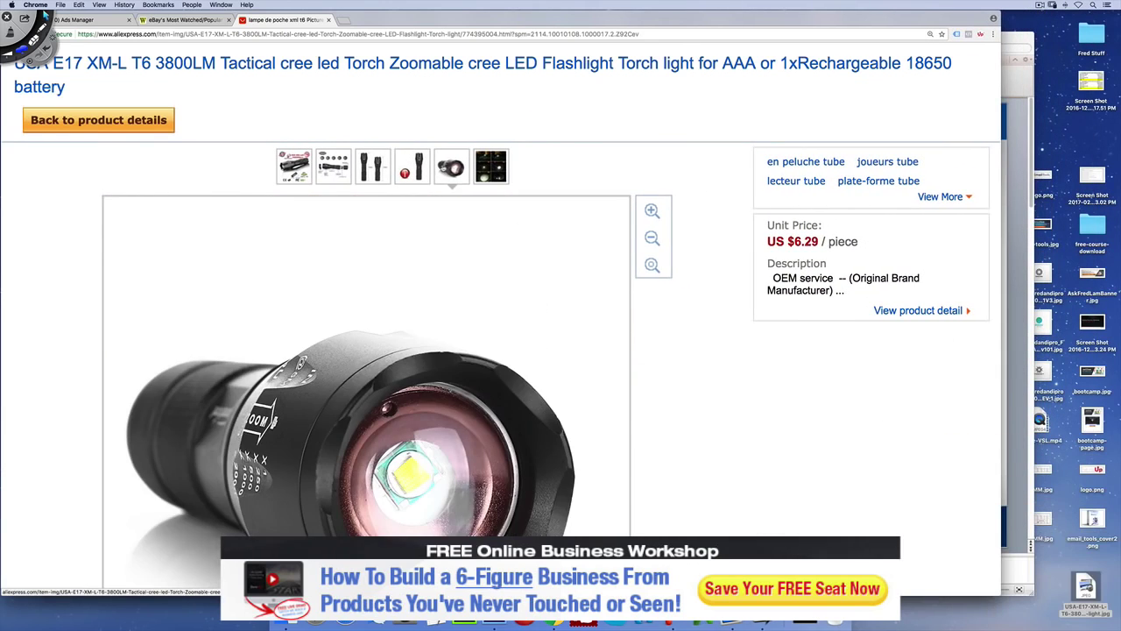
pyautogui.moveTo(422, 359); pyautogui.dragTo(1061, 557)
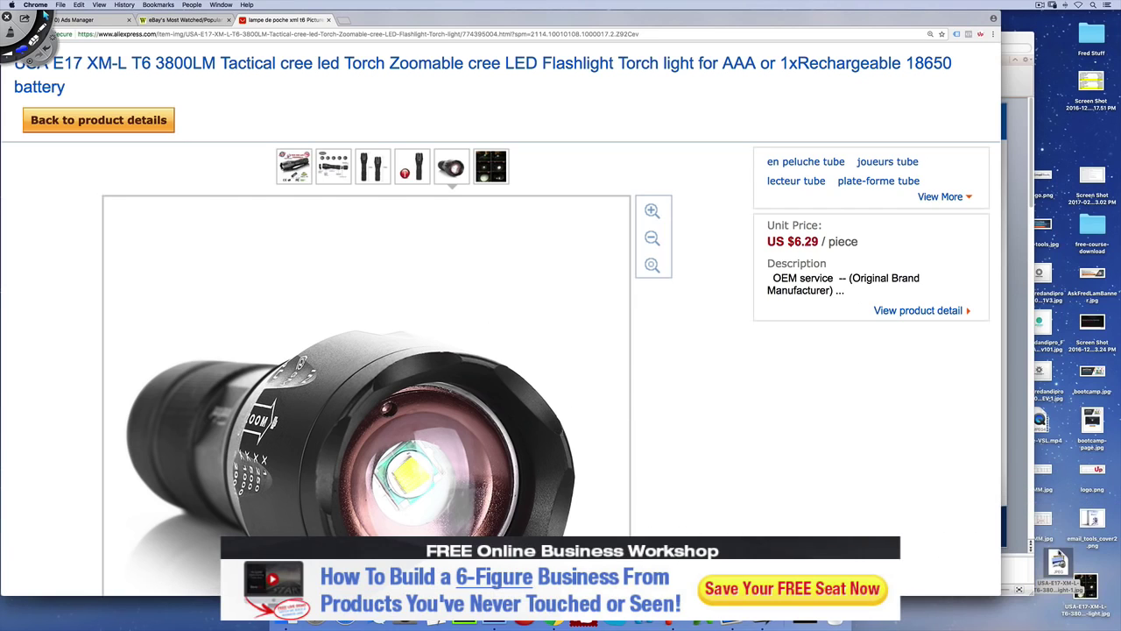
pyautogui.rightClick(1091, 585)
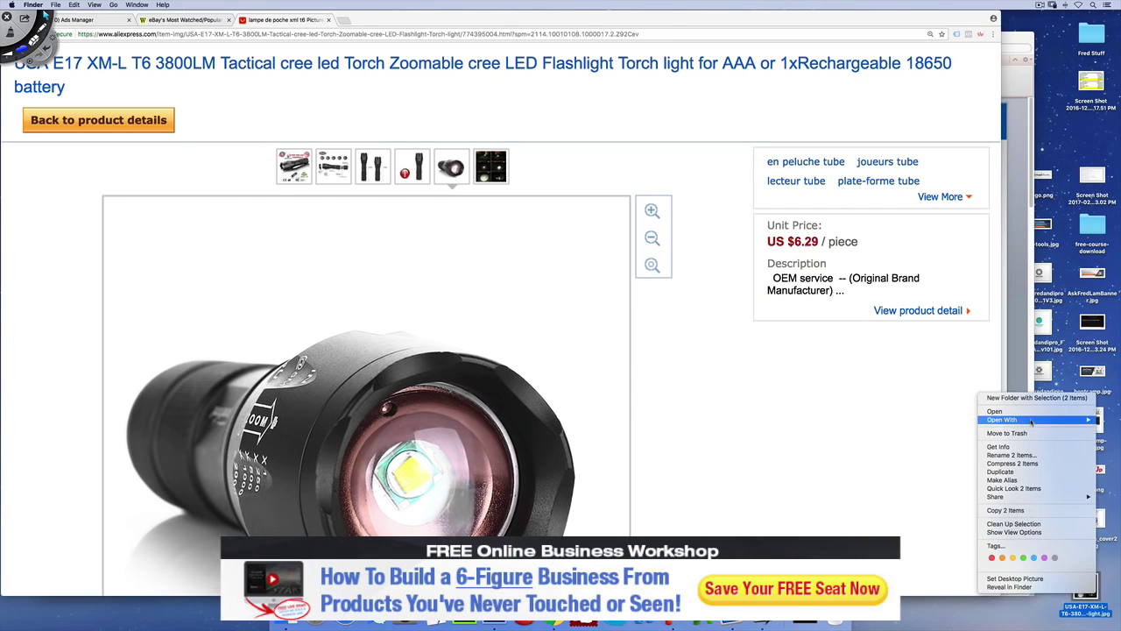
pyautogui.moveTo(1032, 422)
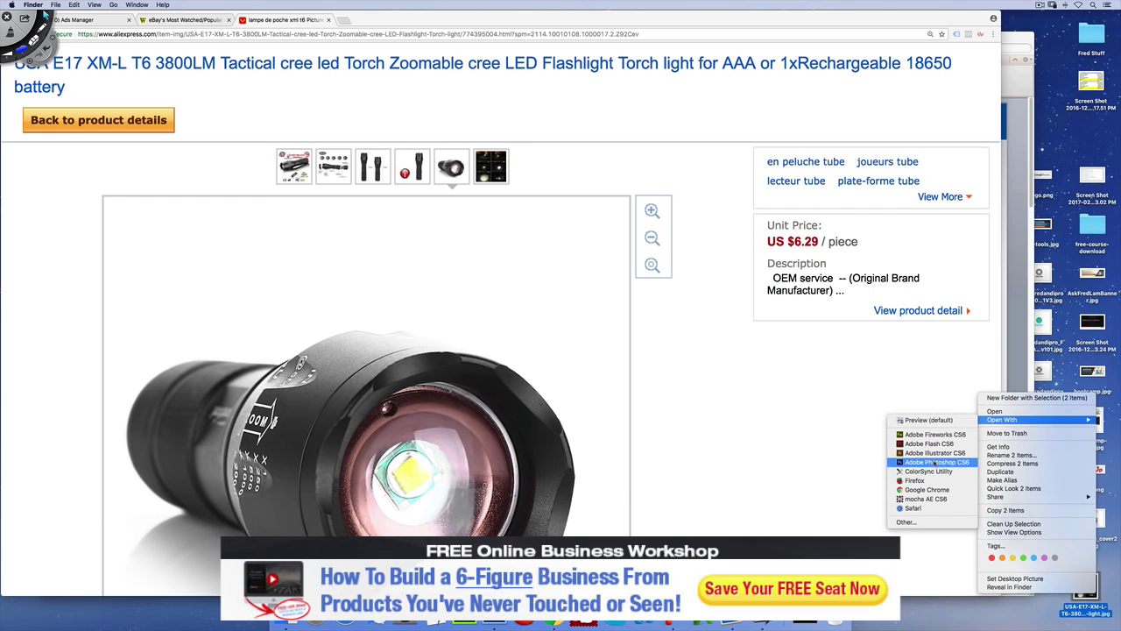
pyautogui.click(933, 462)
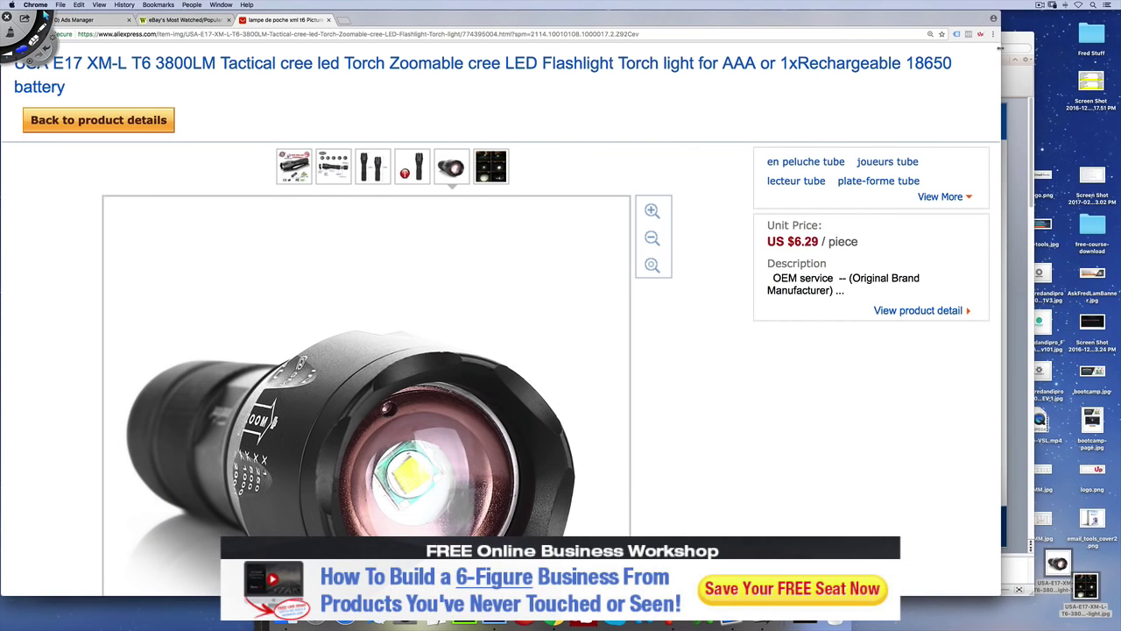
pyautogui.click(44, 15)
pyautogui.press('super+Tab')
pyautogui.press('super+Tab')
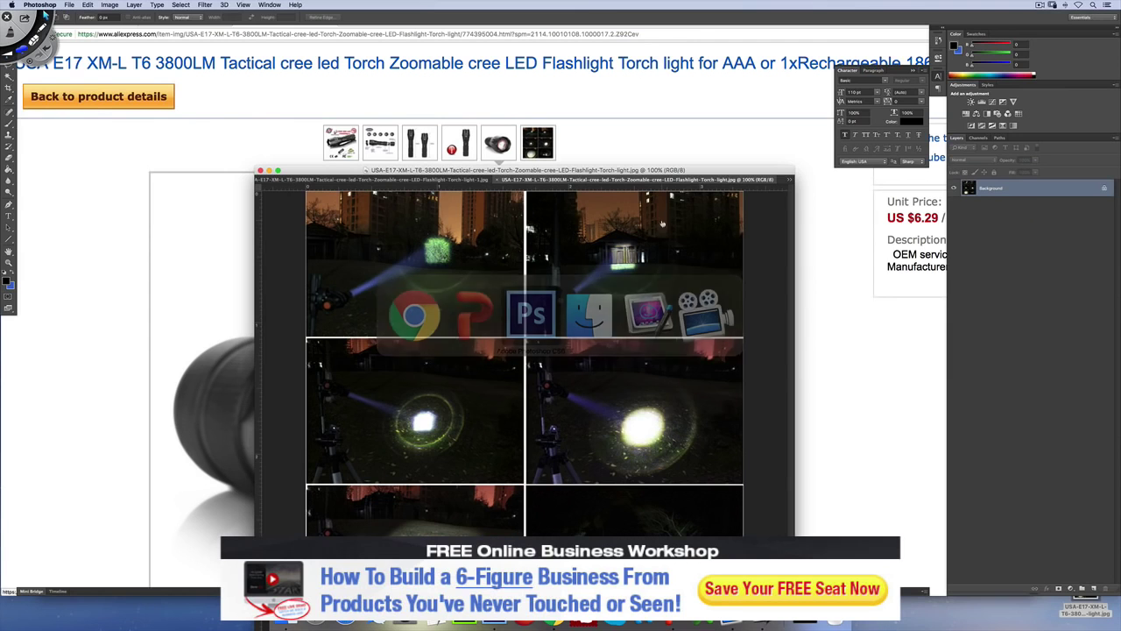
pyautogui.moveTo(450, 170); pyautogui.dragTo(422, 74)
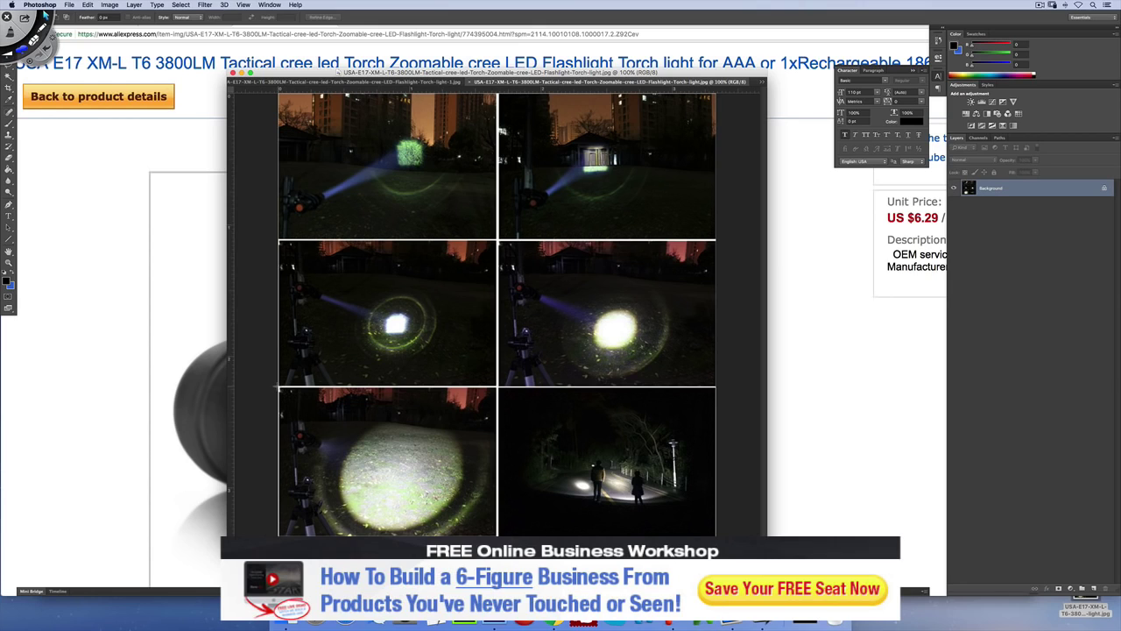
# Step: Select the bottom row of two night photos in the beam collage and copy it
pyautogui.moveTo(278, 386); pyautogui.dragTo(767, 537)
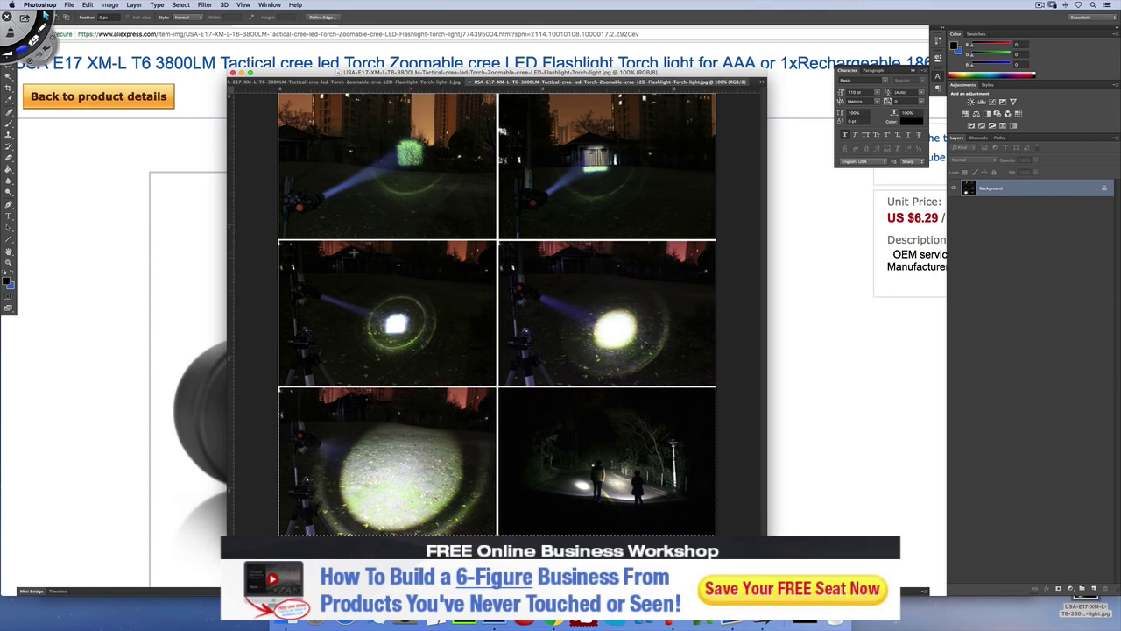
pyautogui.click(361, 255)
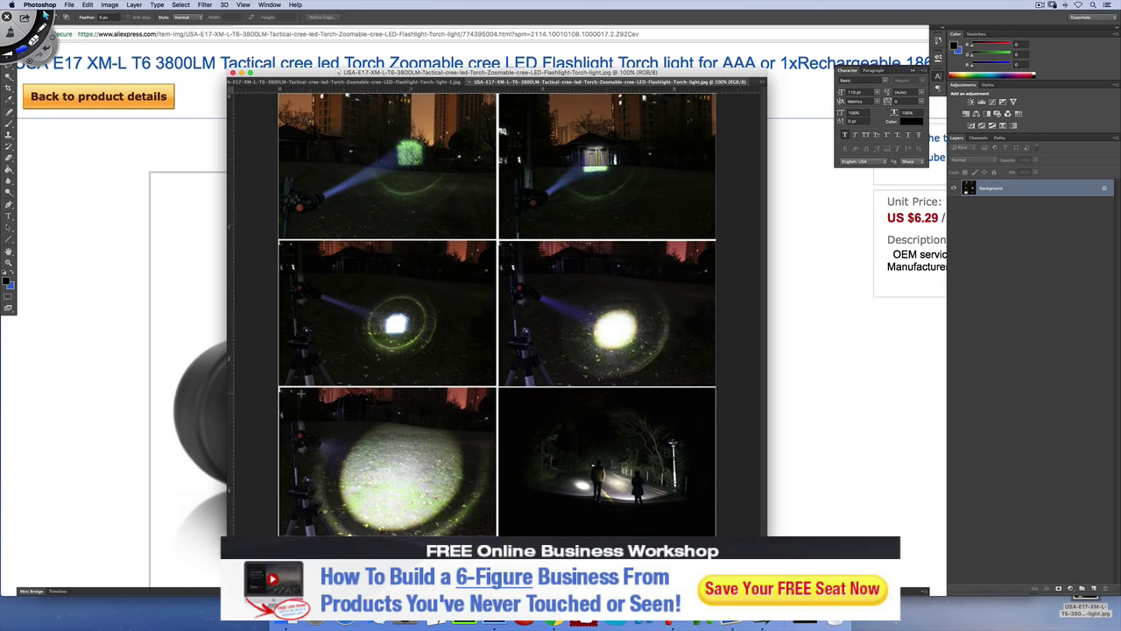
pyautogui.moveTo(276, 386); pyautogui.dragTo(745, 536)
# Step: Paste the copied night photos into the Untitled-1 document and align them with the canvas's top-right corner
pyautogui.click(368, 82)
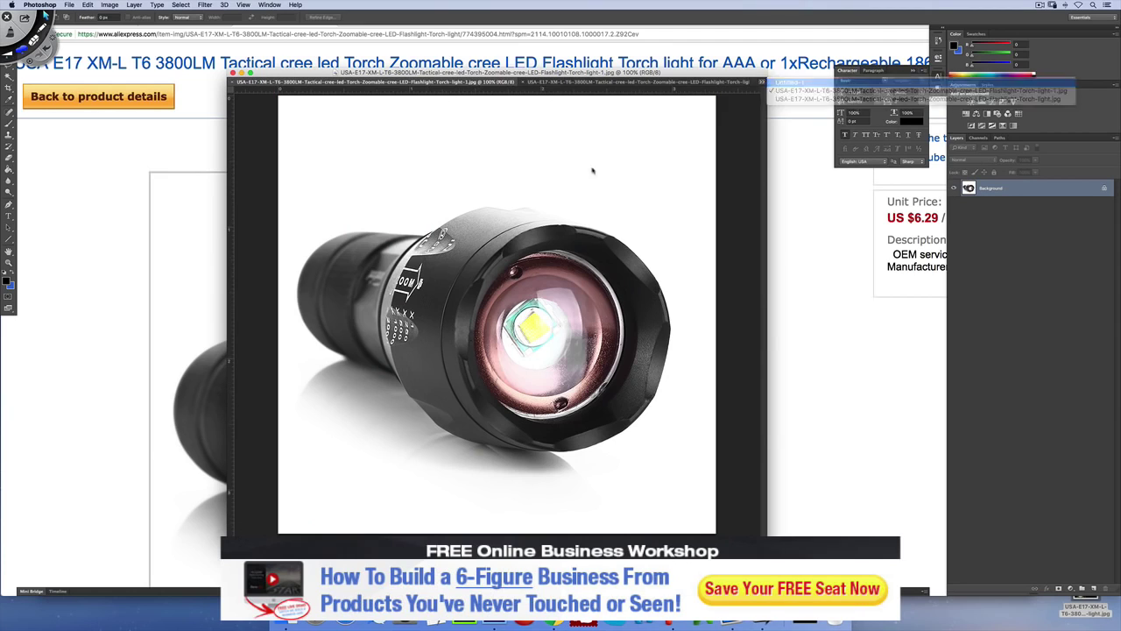
pyautogui.press('super+n')
pyautogui.press('Return')
pyautogui.press('super+v')
pyautogui.press('v')
pyautogui.moveTo(593, 312); pyautogui.dragTo(637, 249)
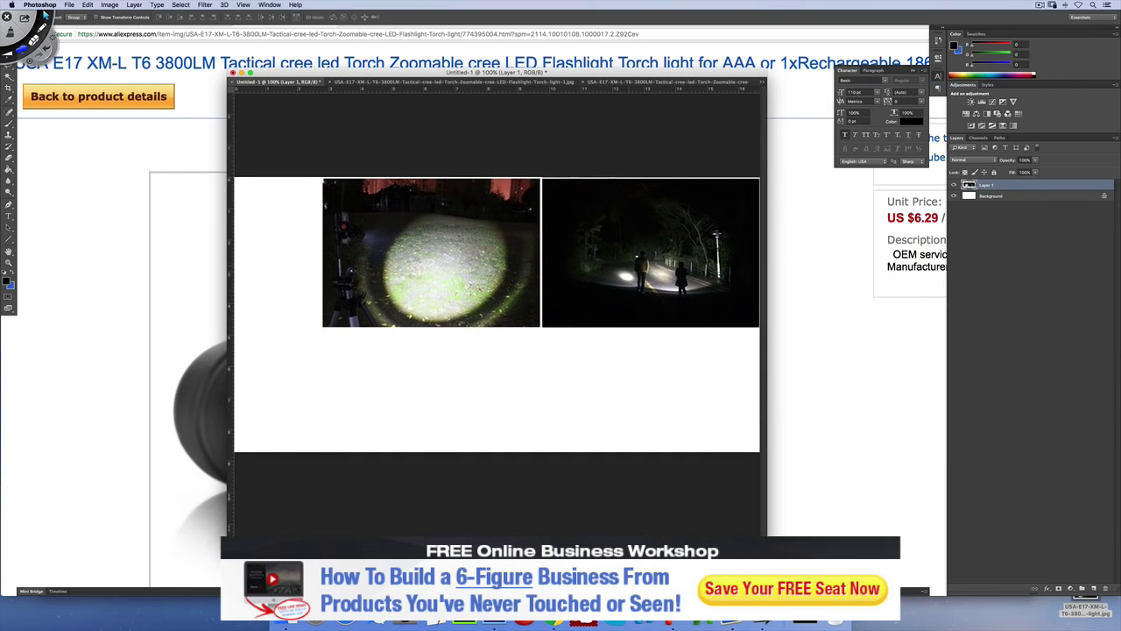
pyautogui.press('Up')
pyautogui.press('Up')
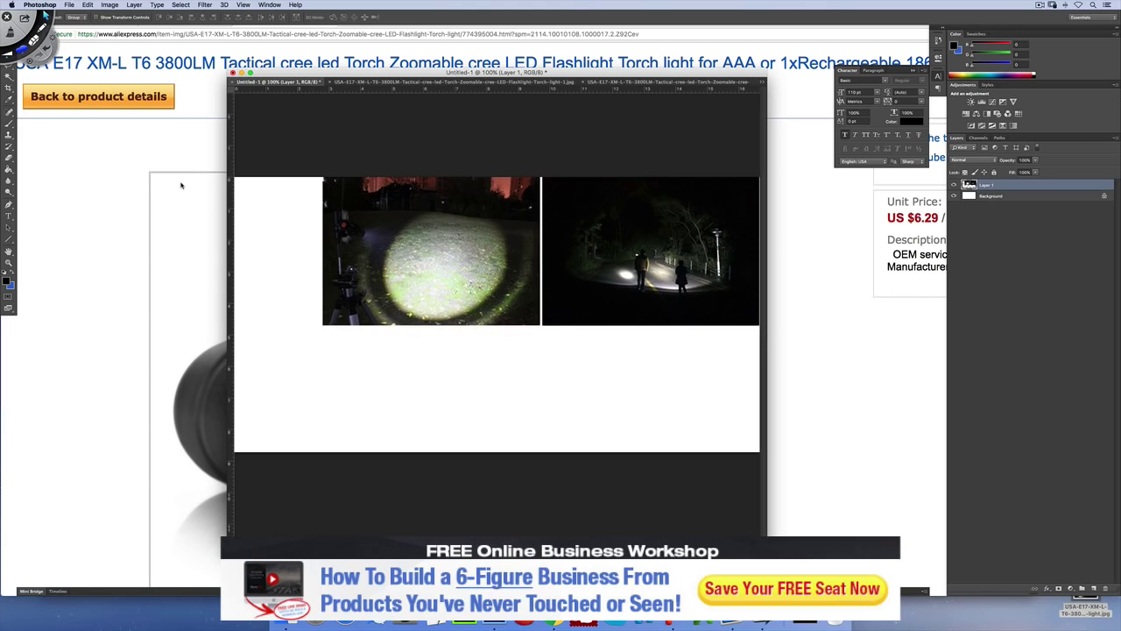
pyautogui.press('Right')
pyautogui.press('Right')
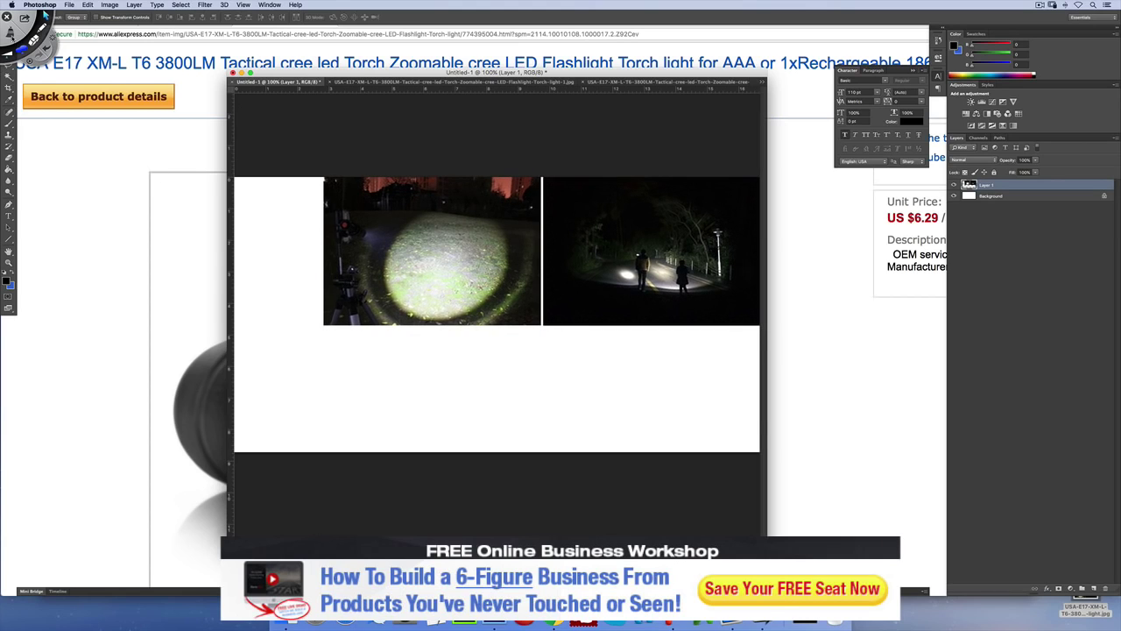
# Step: Dismiss the annotation overlay and activate the Rectangular Marquee tool
pyautogui.click(8, 53)
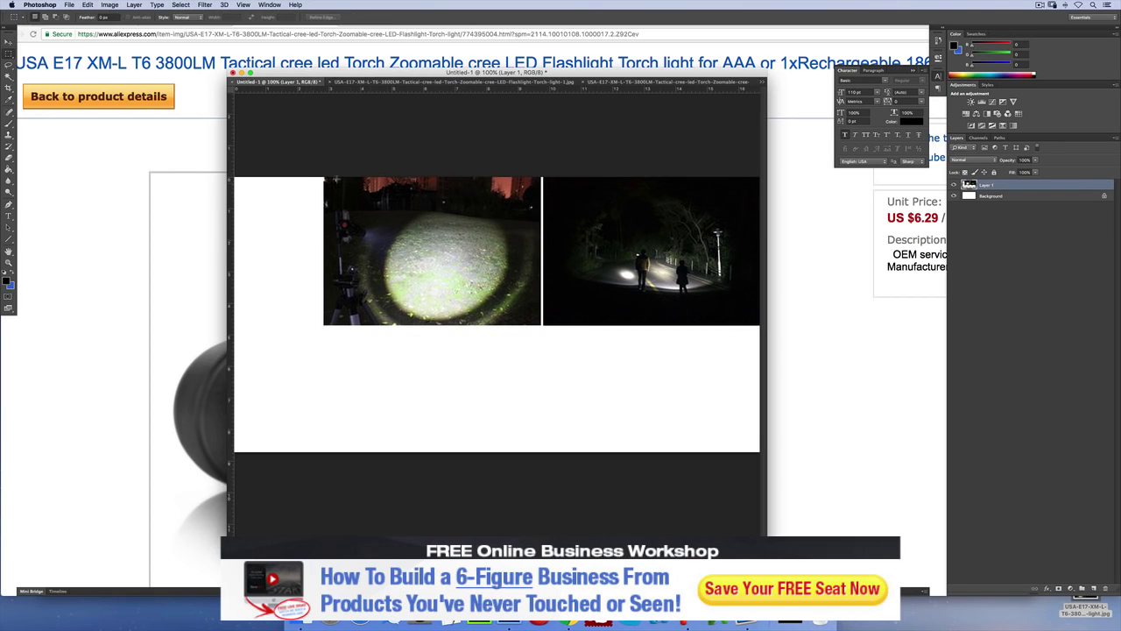